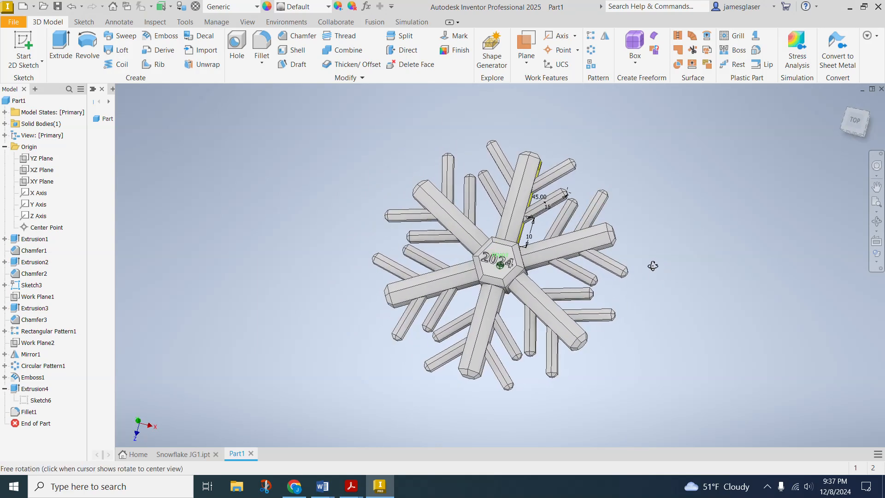
pyautogui.scroll(-3, 652, 266)
pyautogui.scroll(2, 409, 273)
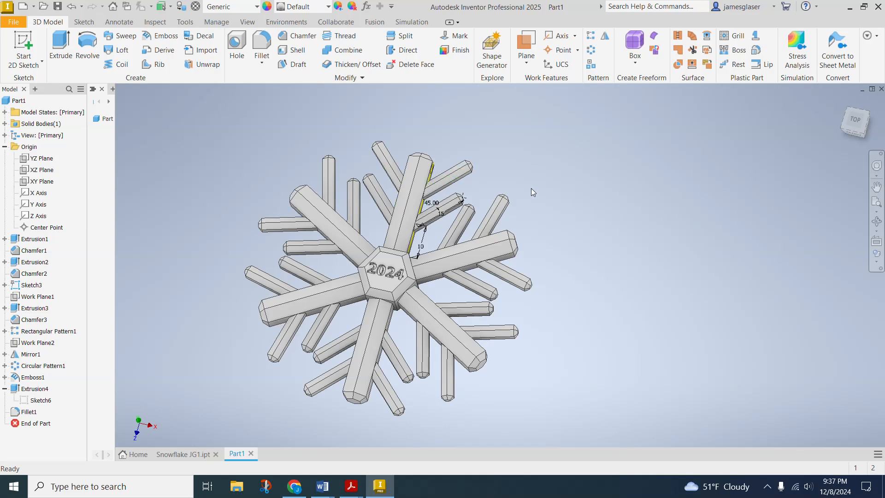
pyautogui.keyDown('shift'); pyautogui.moveTo(552, 231); pyautogui.dragTo(574, 249, button='middle'); pyautogui.keyUp('shift')
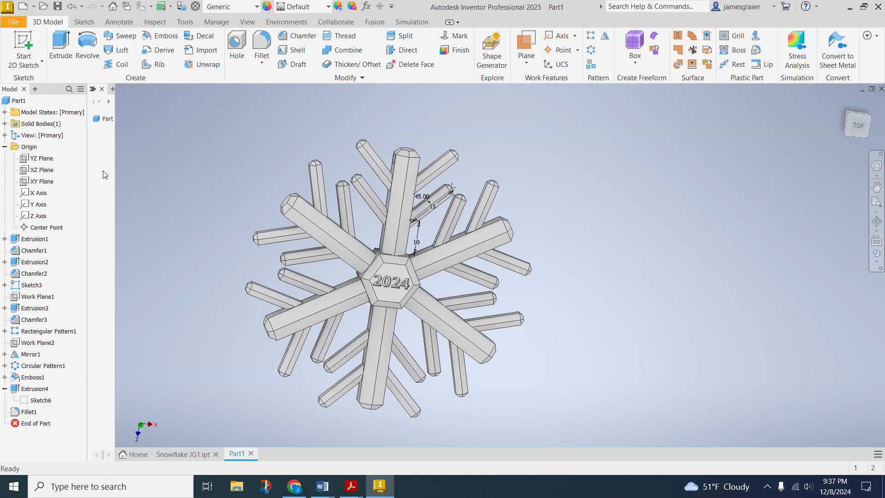
# Create a new part file from the Metric Standard (mm).ipt template
pyautogui.click(13, 21)
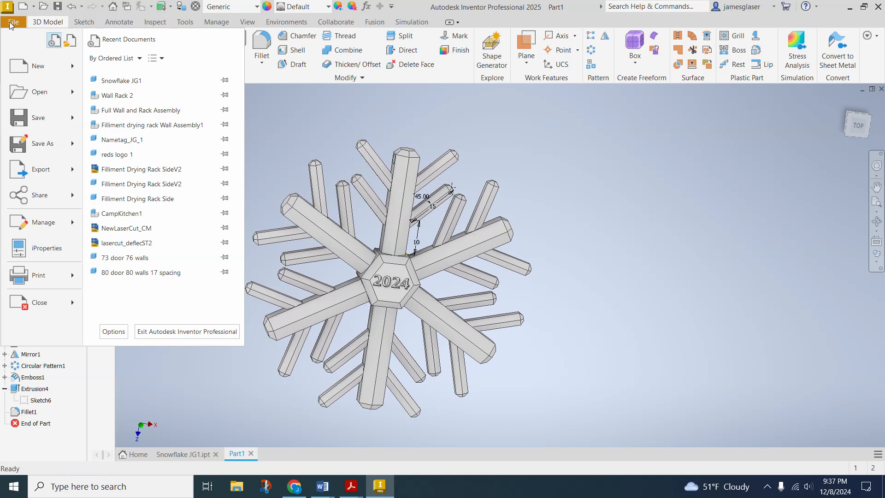
pyautogui.click(23, 65)
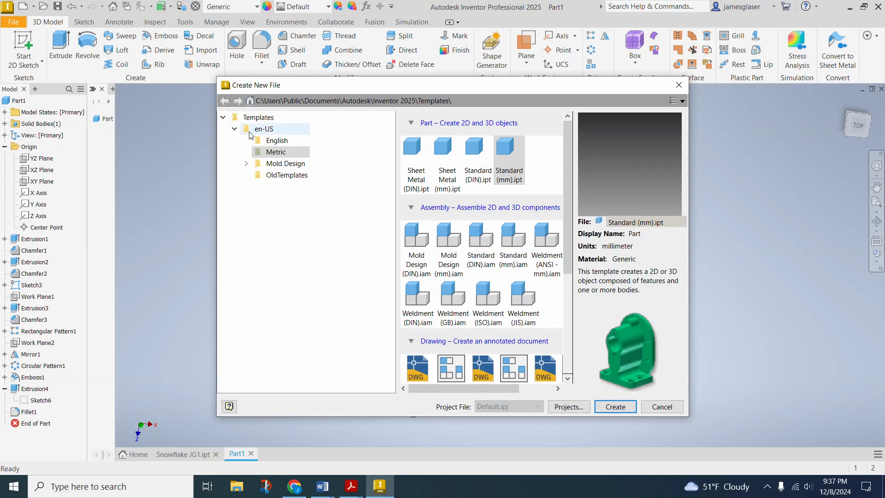
pyautogui.click(235, 130)
pyautogui.click(235, 130)
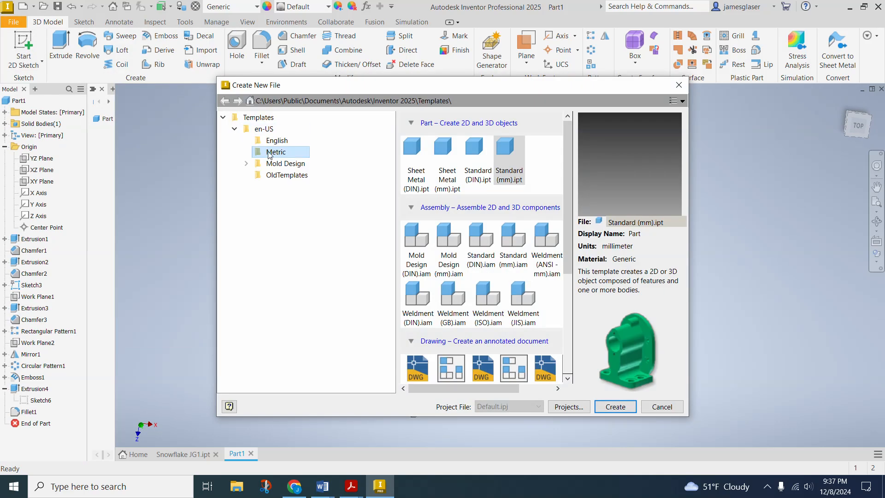
pyautogui.doubleClick(506, 148)
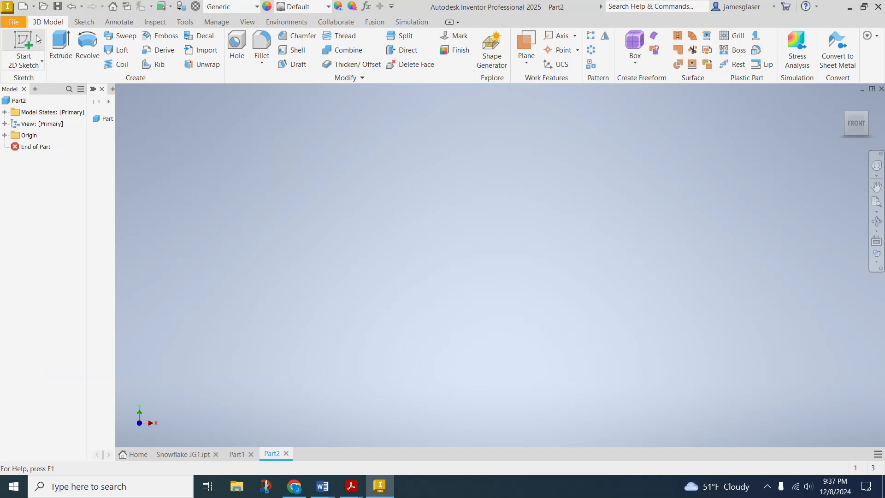
# Start a 2D sketch on the horizontal XZ plane and rotate the top view upright
pyautogui.click(29, 47)
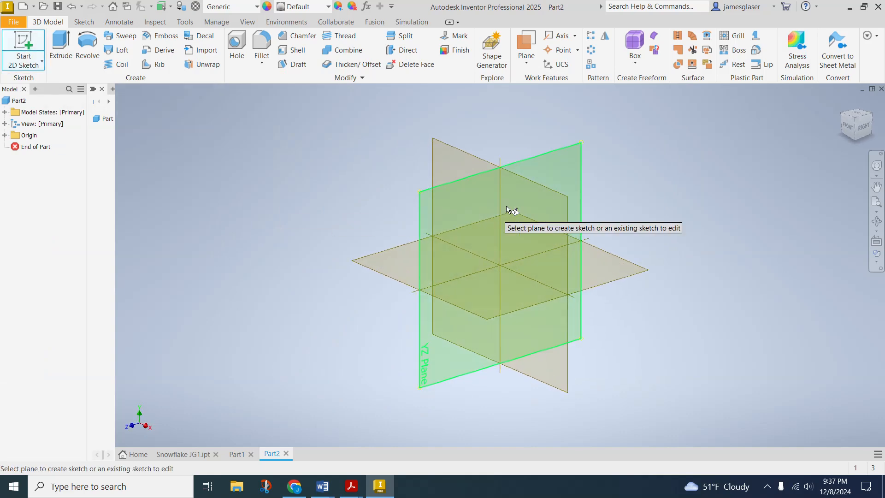
pyautogui.click(635, 277)
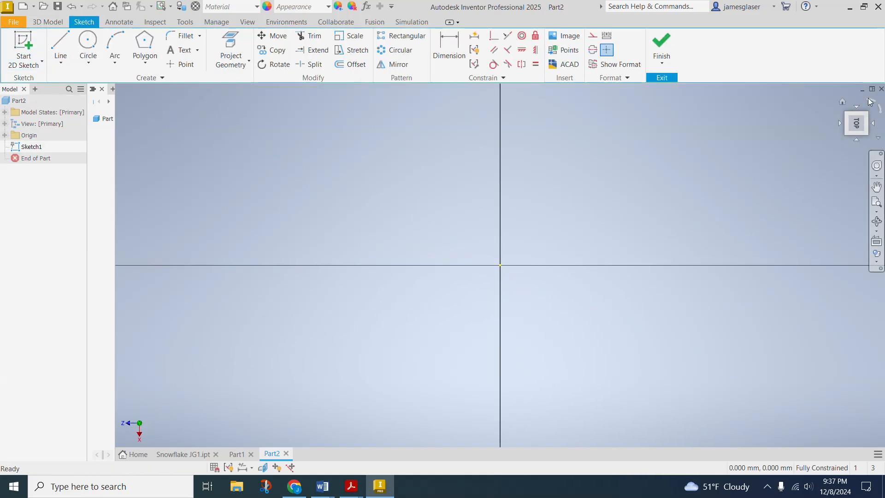
pyautogui.click(872, 101)
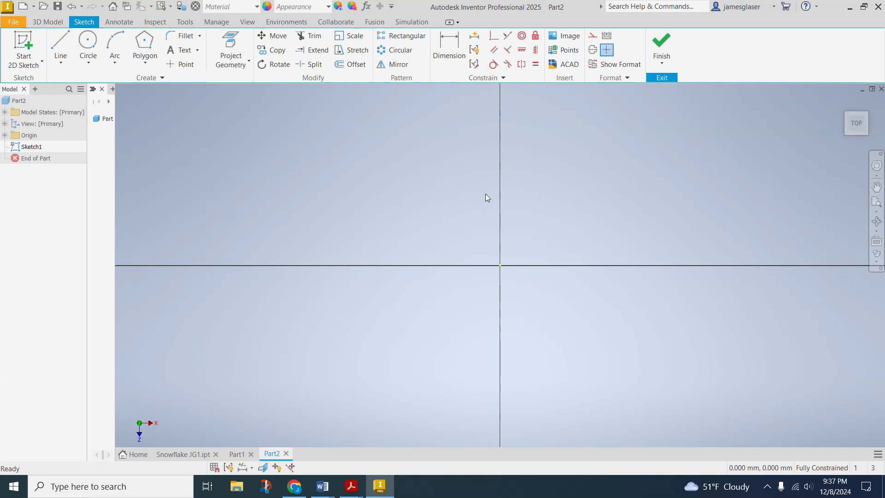
pyautogui.moveTo(584, 206); pyautogui.dragTo(542, 254, button='middle')
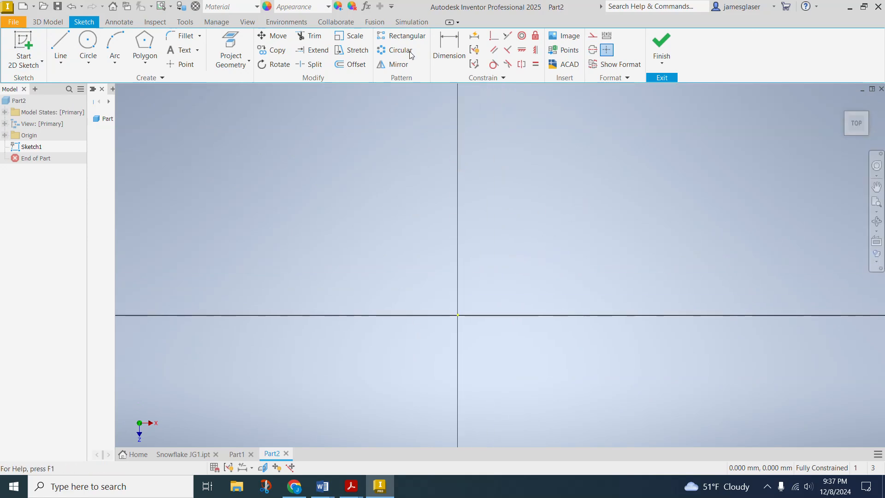
# Sketch a six-sided inscribed polygon centred on the origin, about 130 mm across flats
pyautogui.click(146, 63)
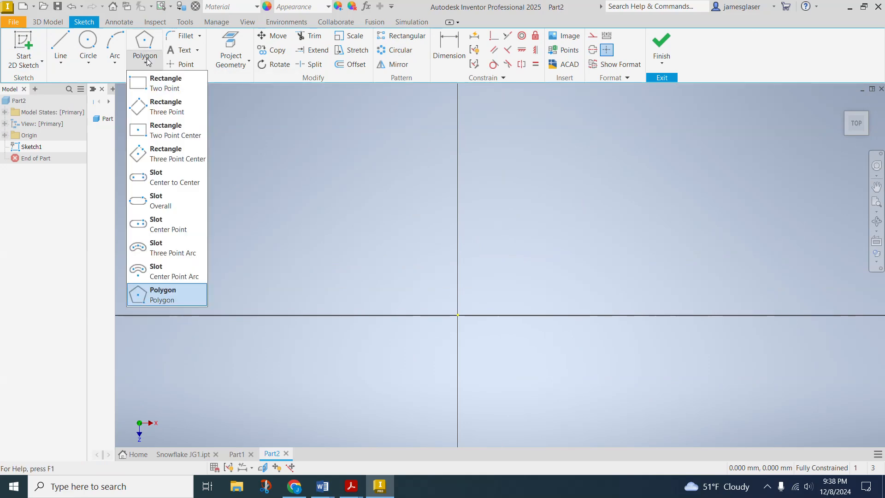
pyautogui.click(158, 295)
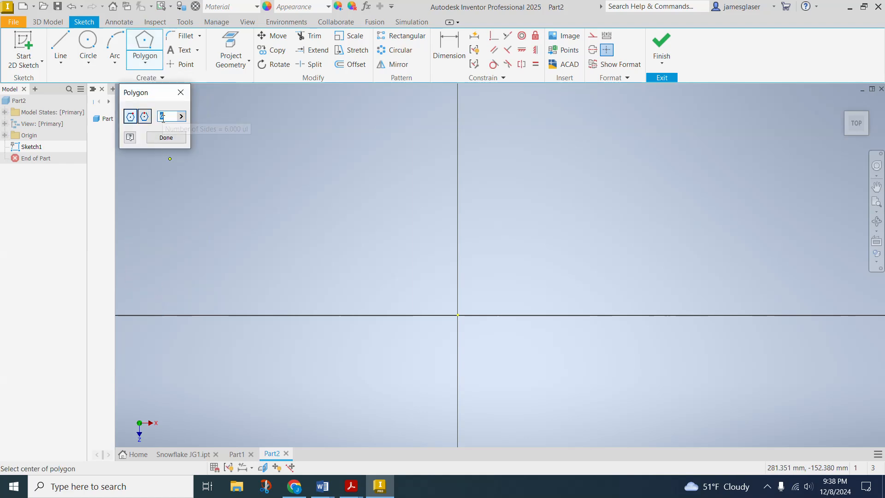
pyautogui.click(458, 315)
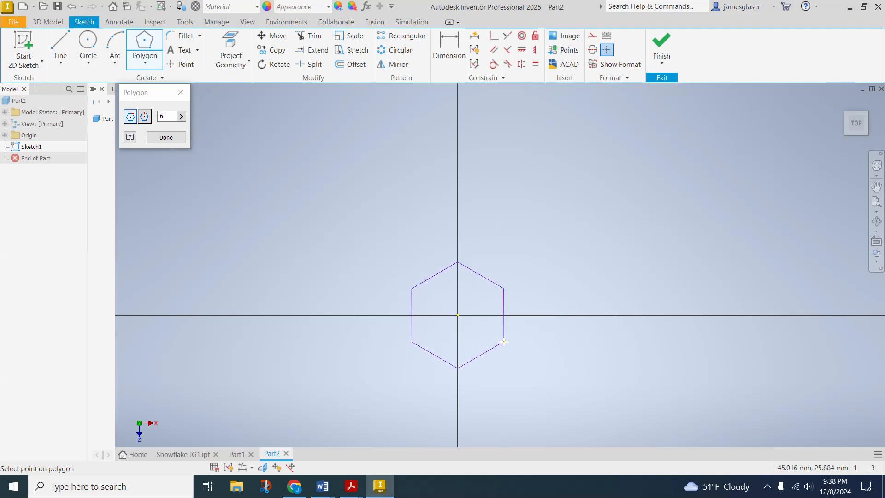
pyautogui.click(523, 356)
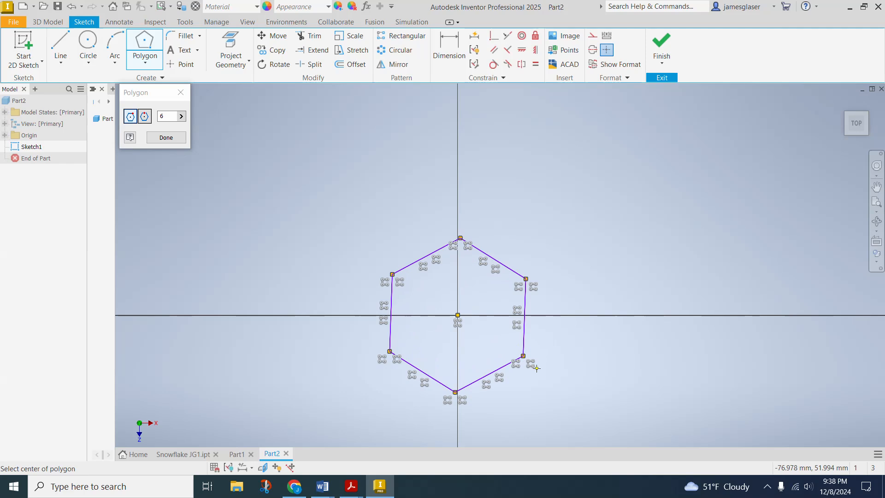
pyautogui.click(167, 138)
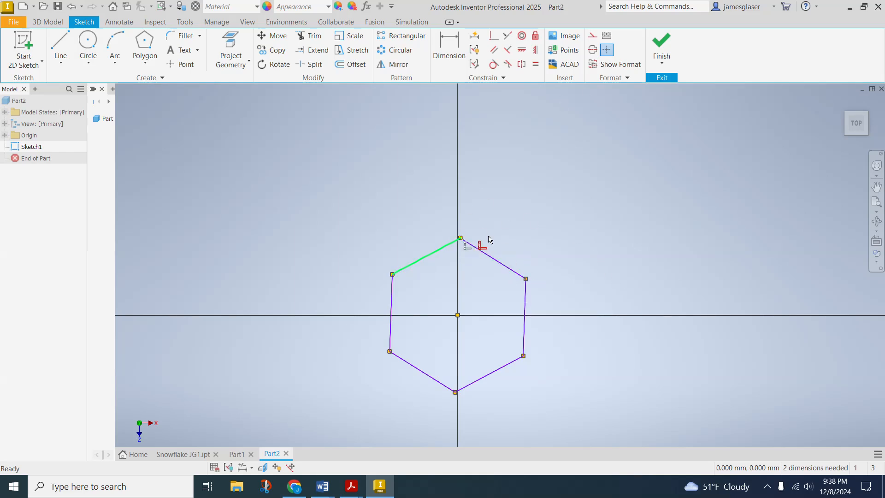
# Apply a horizontal constraint to the hexagon's upper-right edge and finish the sketch
pyautogui.click(508, 51)
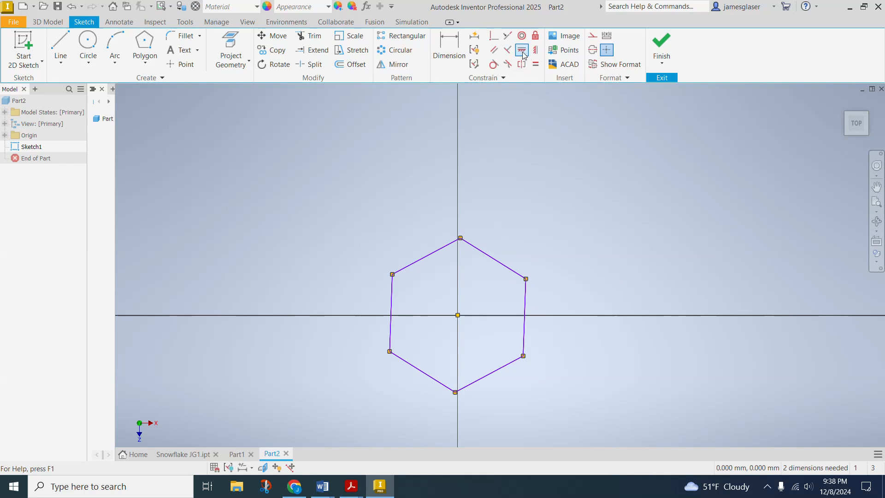
pyautogui.click(524, 55)
pyautogui.click(492, 257)
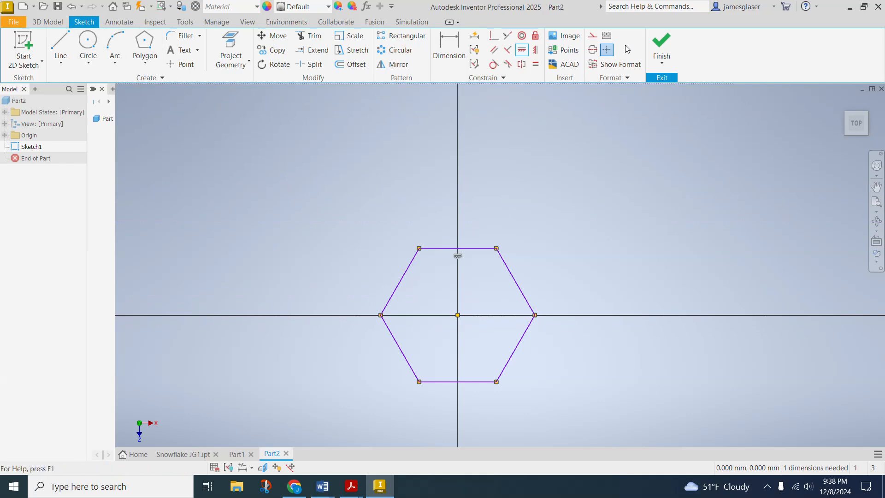
pyautogui.click(662, 46)
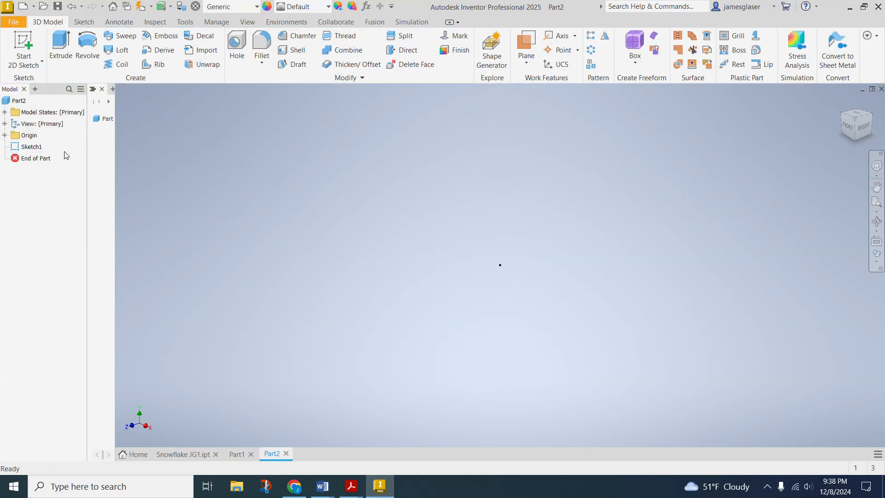
# Reopen the hexagon sketch, dimension the distance between its two horizontal sides as 15 mm, and finish the sketch
pyautogui.rightClick(33, 153)
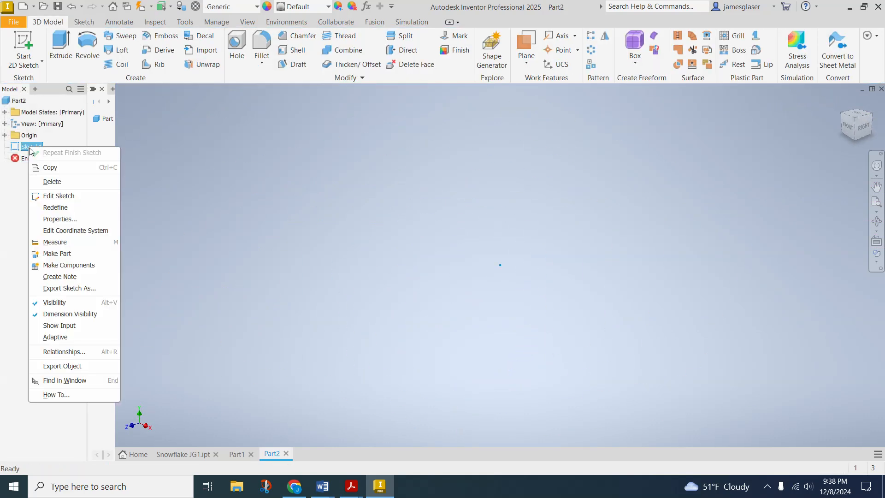
pyautogui.click(52, 196)
pyautogui.click(852, 120)
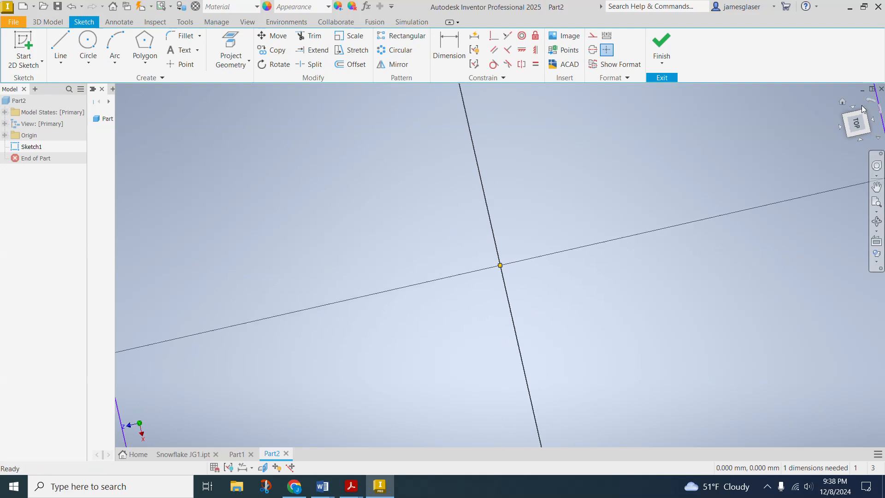
pyautogui.click(449, 46)
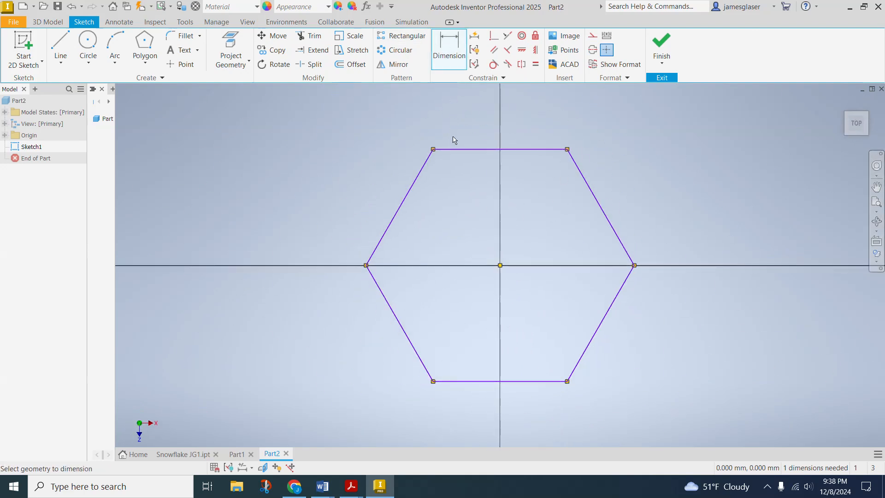
pyautogui.click(459, 151)
pyautogui.click(458, 382)
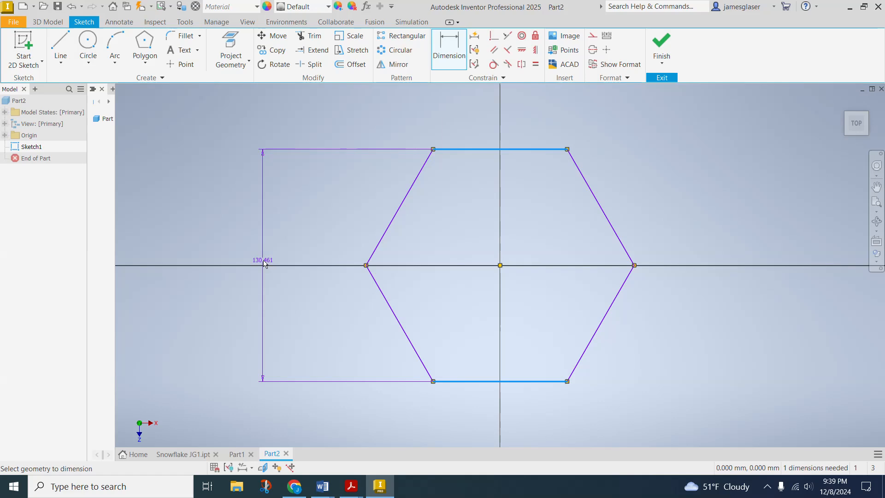
pyautogui.write('15')
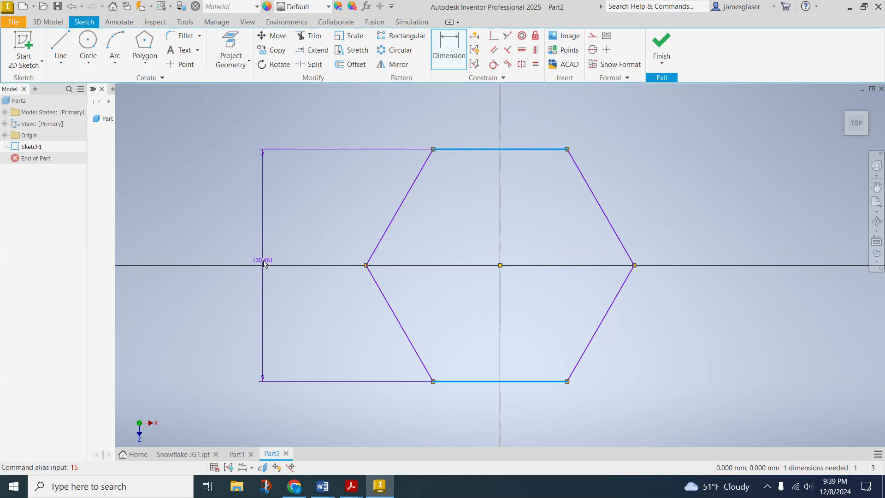
pyautogui.click(269, 262)
pyautogui.write('15')
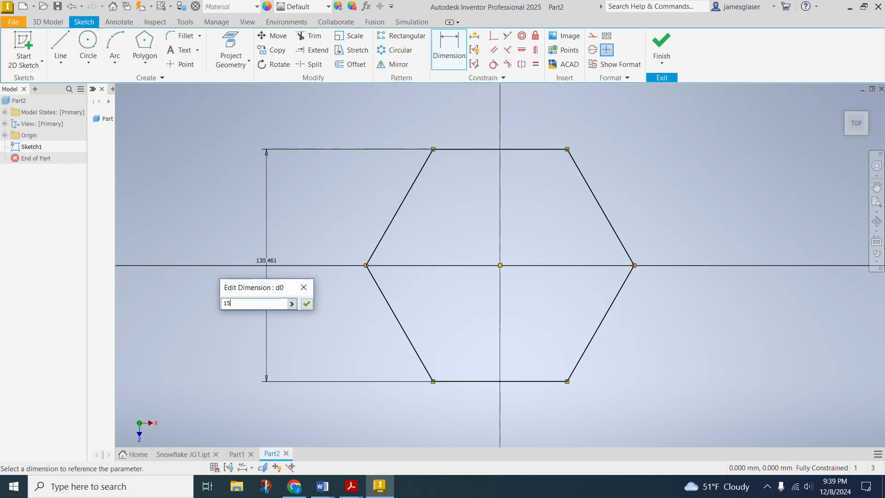
pyautogui.press('Return')
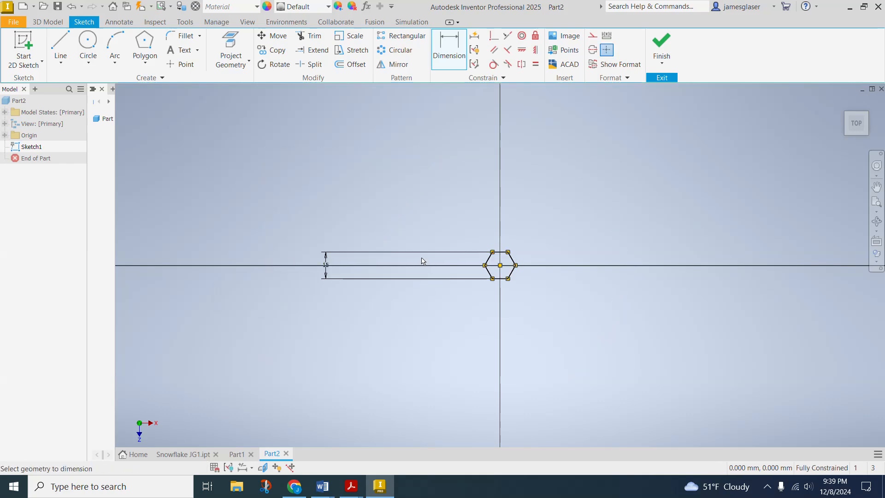
pyautogui.click(661, 48)
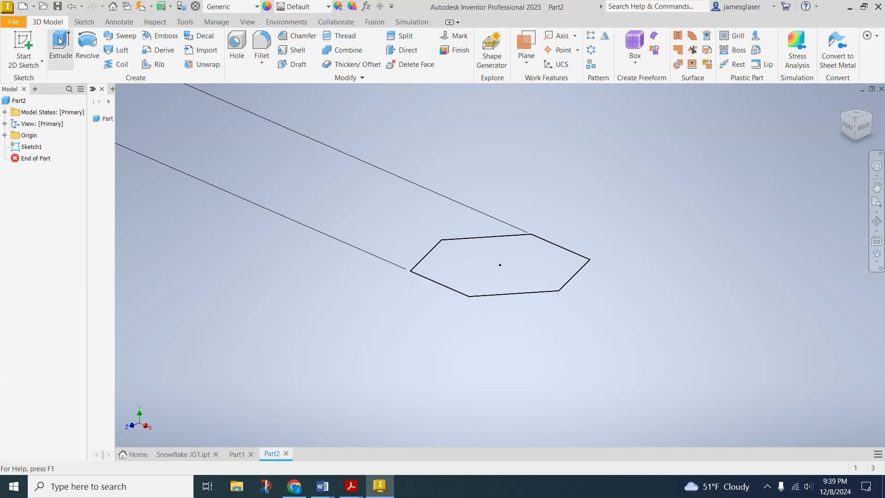
# Extrude the hexagon symmetrically about the sketch plane with a total distance of 12 mm
pyautogui.click(64, 48)
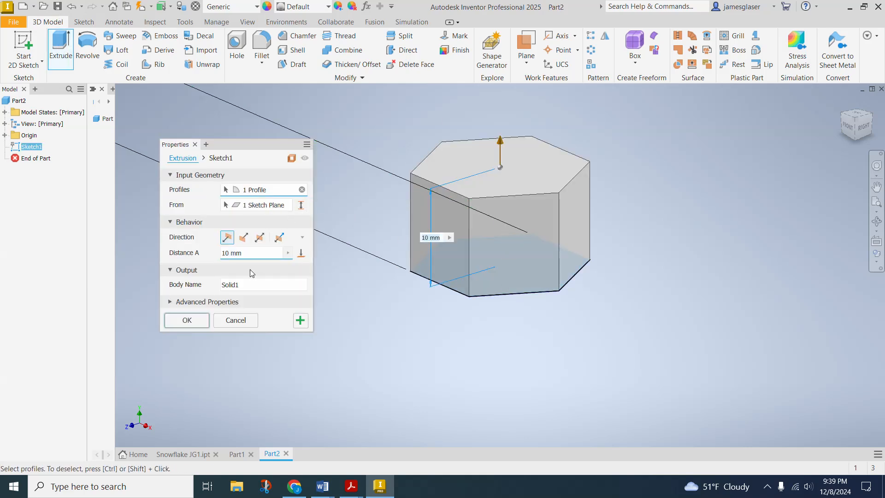
pyautogui.click(244, 238)
pyautogui.click(260, 237)
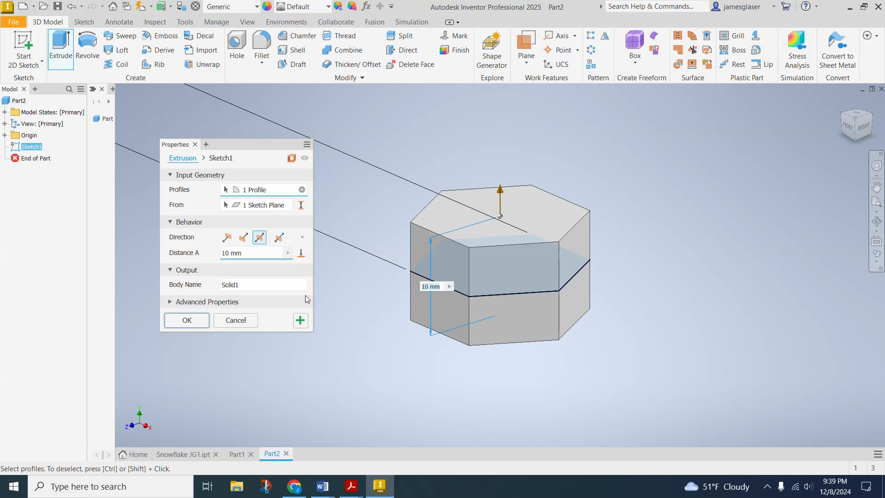
pyautogui.click(228, 253)
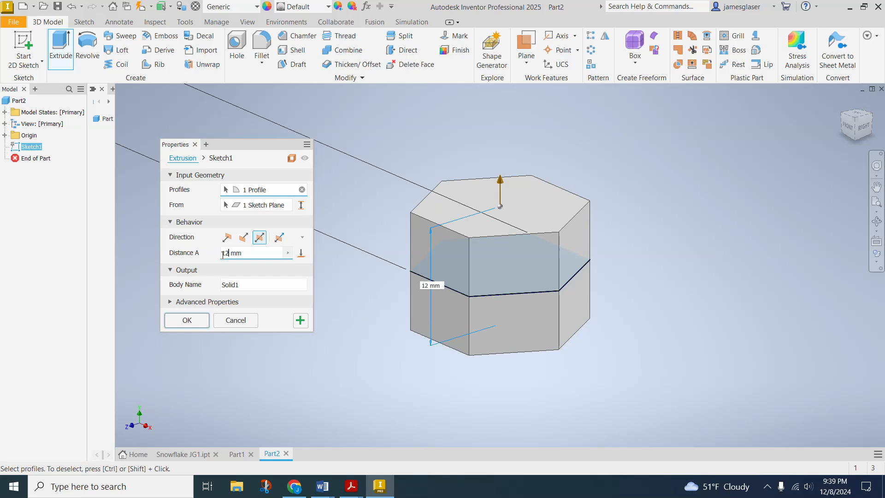
pyautogui.click(194, 323)
# Start a 2 mm chamfer and select all six edges of the hexagonal prism's top face
pyautogui.keyDown('shift'); pyautogui.moveTo(352, 322); pyautogui.dragTo(456, 364, button='middle'); pyautogui.keyUp('shift')
pyautogui.click(863, 125)
pyautogui.keyDown('shift'); pyautogui.moveTo(723, 205); pyautogui.dragTo(747, 205, button='middle'); pyautogui.keyUp('shift')
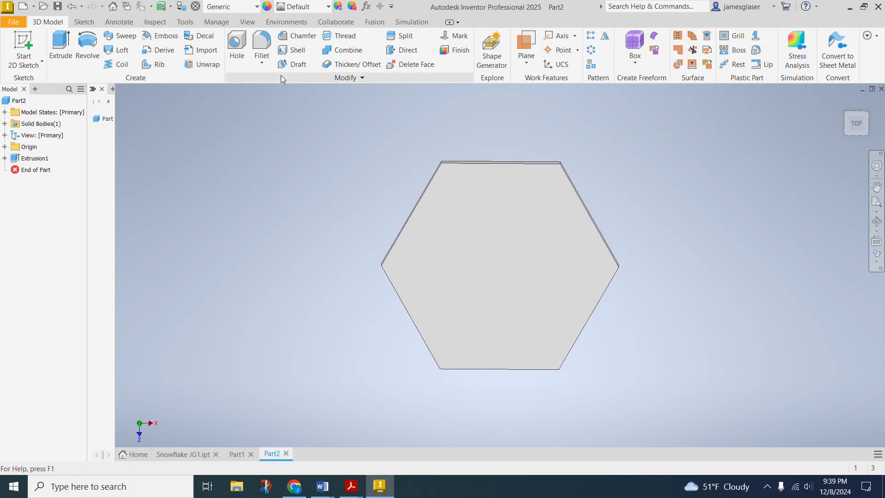
pyautogui.click(296, 37)
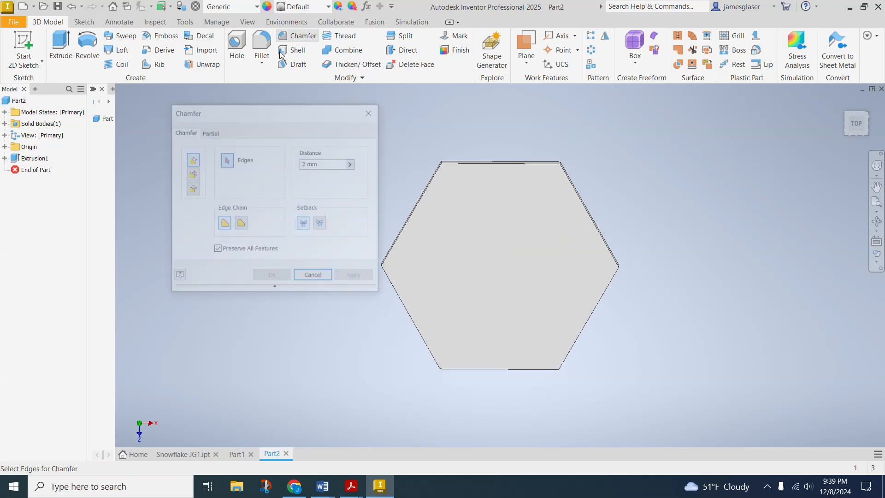
pyautogui.keyDown('shift'); pyautogui.moveTo(682, 226); pyautogui.dragTo(583, 204, button='middle'); pyautogui.keyUp('shift')
pyautogui.click(563, 211)
pyautogui.click(500, 156)
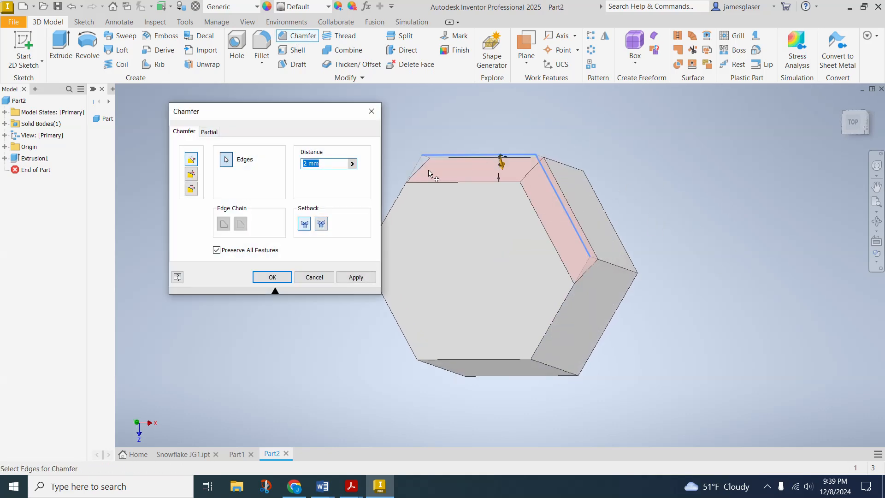
pyautogui.click(401, 202)
pyautogui.click(404, 333)
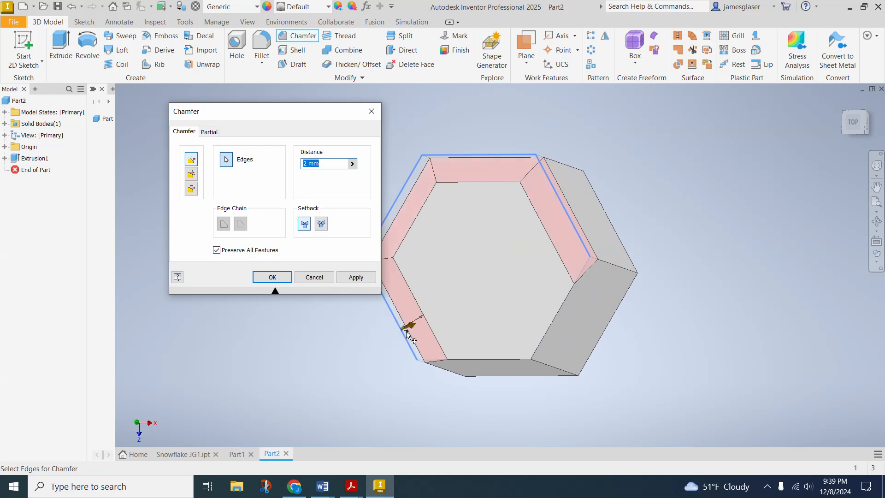
pyautogui.click(480, 359)
pyautogui.click(549, 325)
# Add all six edges of the prism's opposite hexagonal face to the chamfer selection
pyautogui.keyDown('shift'); pyautogui.moveTo(705, 319); pyautogui.dragTo(658, 310, button='middle'); pyautogui.keyUp('shift')
pyautogui.click(617, 325)
pyautogui.click(630, 239)
pyautogui.keyDown('shift'); pyautogui.moveTo(708, 241); pyautogui.dragTo(592, 254, button='middle'); pyautogui.keyUp('shift')
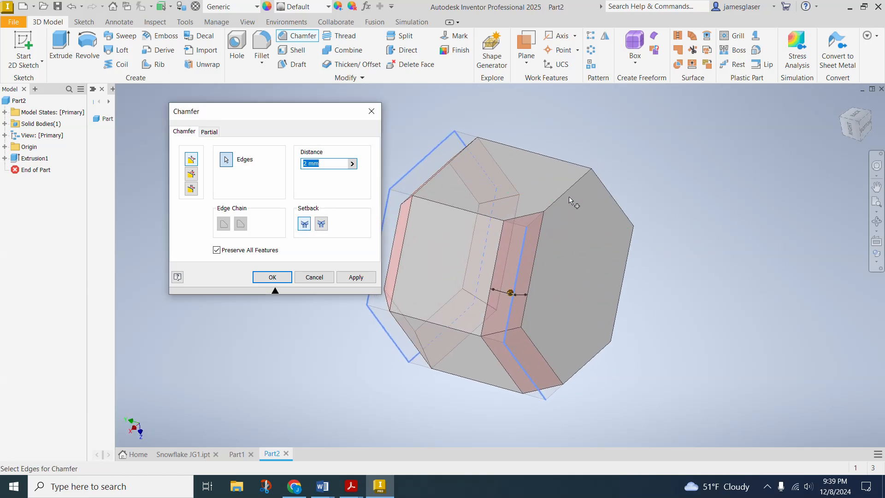
pyautogui.click(572, 202)
pyautogui.click(606, 194)
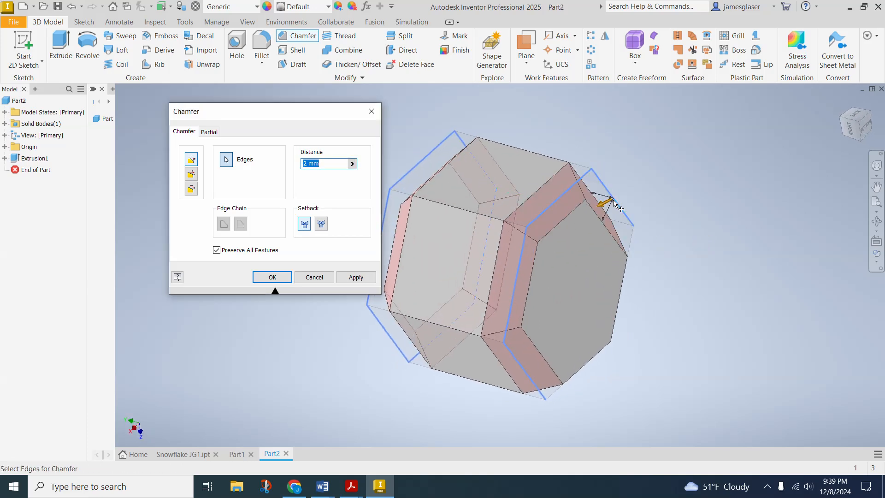
pyautogui.click(623, 291)
pyautogui.click(589, 368)
pyautogui.keyDown('shift'); pyautogui.moveTo(599, 383); pyautogui.dragTo(802, 255, button='middle'); pyautogui.keyUp('shift')
pyautogui.keyDown('shift'); pyautogui.moveTo(687, 242); pyautogui.dragTo(695, 172, button='middle'); pyautogui.keyUp('shift')
# Try chamfer distances of 3 mm and 1 mm on the selected edges
pyautogui.moveTo(308, 164); pyautogui.dragTo(301, 166)
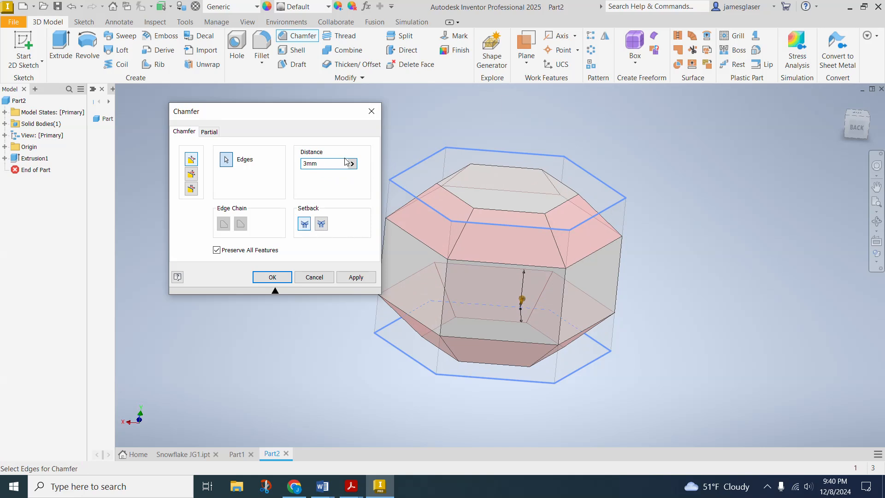
pyautogui.press('BackSpace')
pyautogui.write('1')
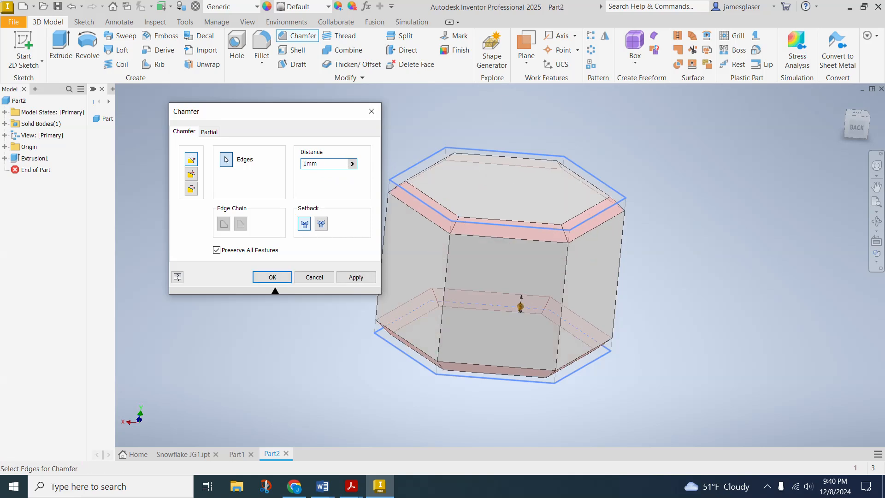
# Set the chamfer distance to 2 mm and apply it to both hexagonal ends of the prism
pyautogui.press('BackSpace')
pyautogui.write('2')
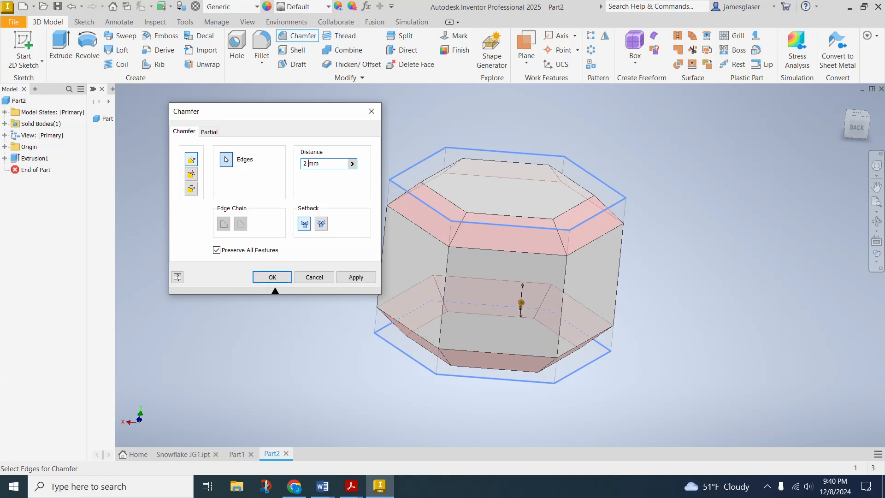
pyautogui.click(357, 276)
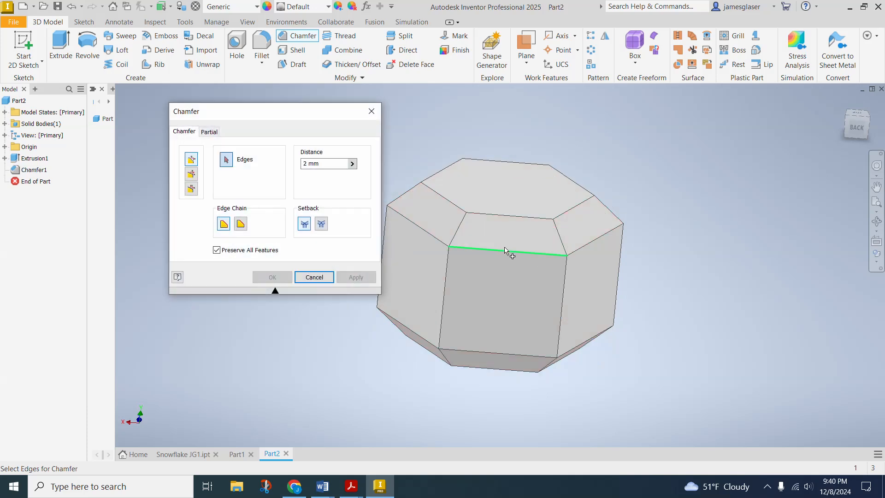
pyautogui.click(315, 277)
# View the chamfered centre from above, examine the finished Snowflake JG1 model from the top, and return to Part2
pyautogui.keyDown('shift'); pyautogui.moveTo(544, 233); pyautogui.dragTo(530, 266, button='middle'); pyautogui.keyUp('shift')
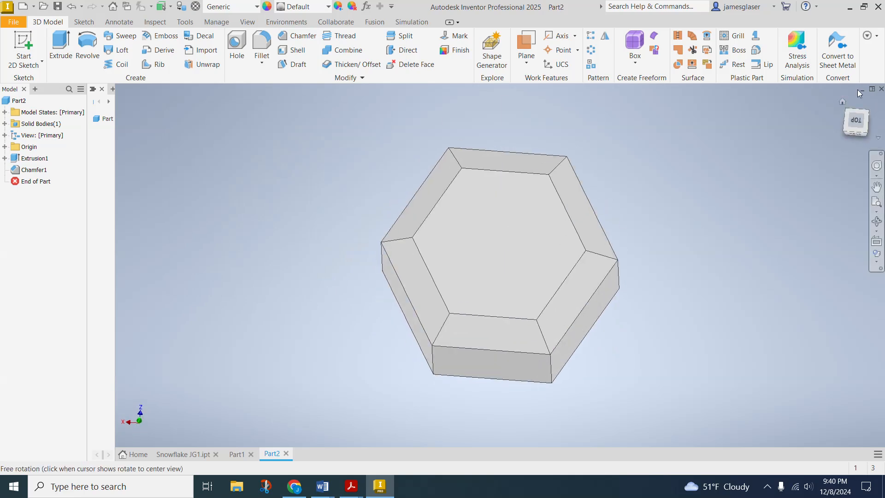
pyautogui.click(857, 126)
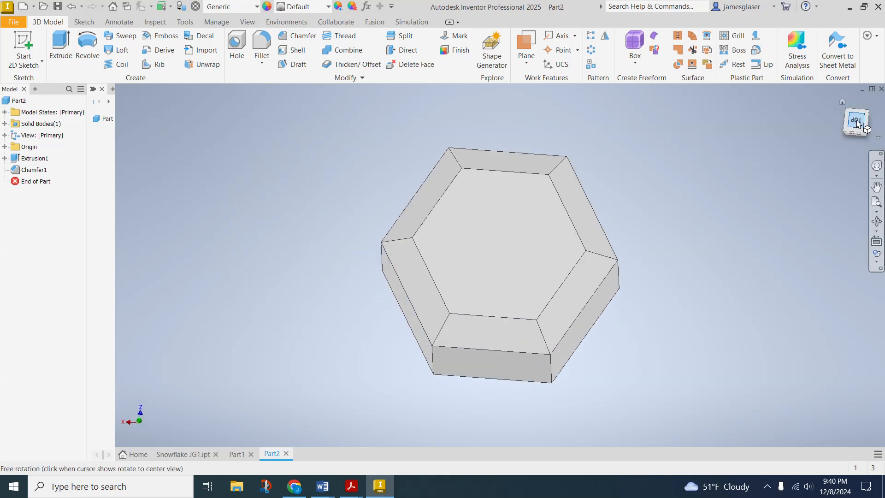
pyautogui.click(876, 112)
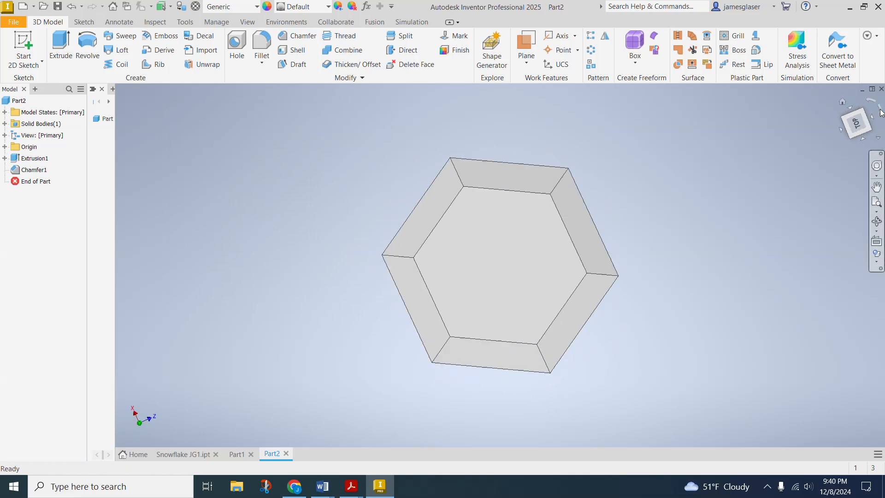
pyautogui.click(879, 114)
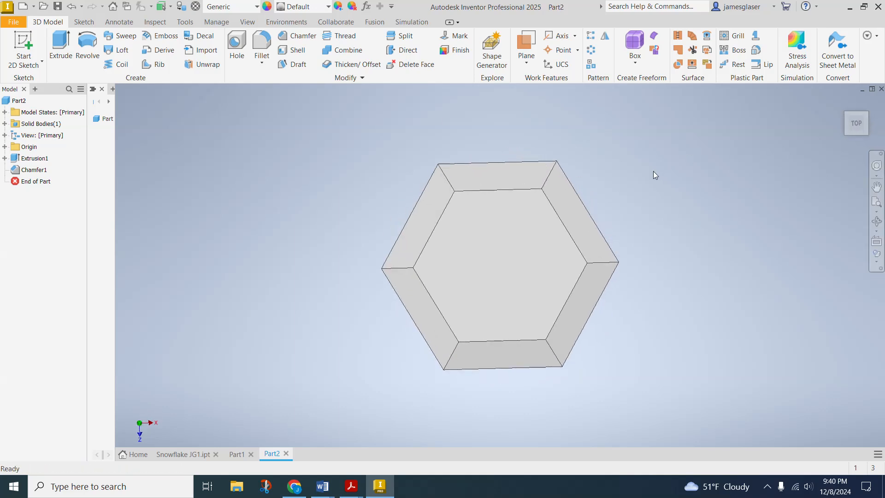
pyautogui.keyDown('shift'); pyautogui.moveTo(713, 159); pyautogui.dragTo(715, 166, button='middle'); pyautogui.keyUp('shift')
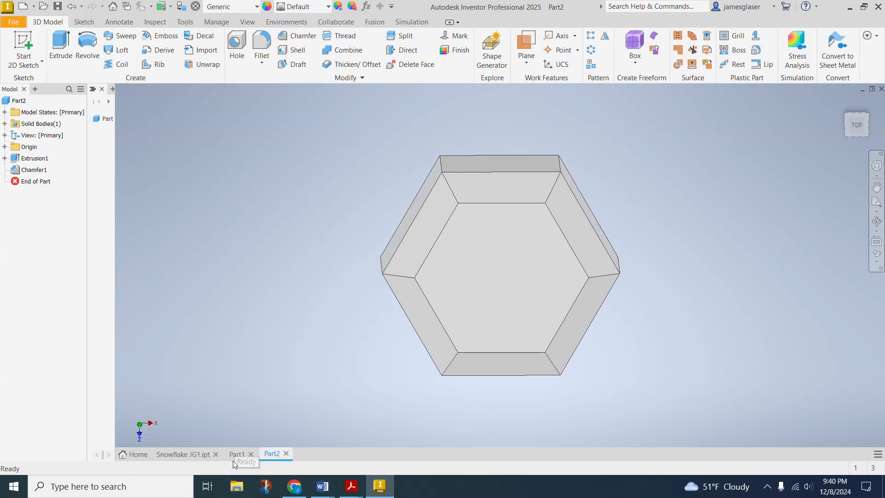
pyautogui.click(197, 454)
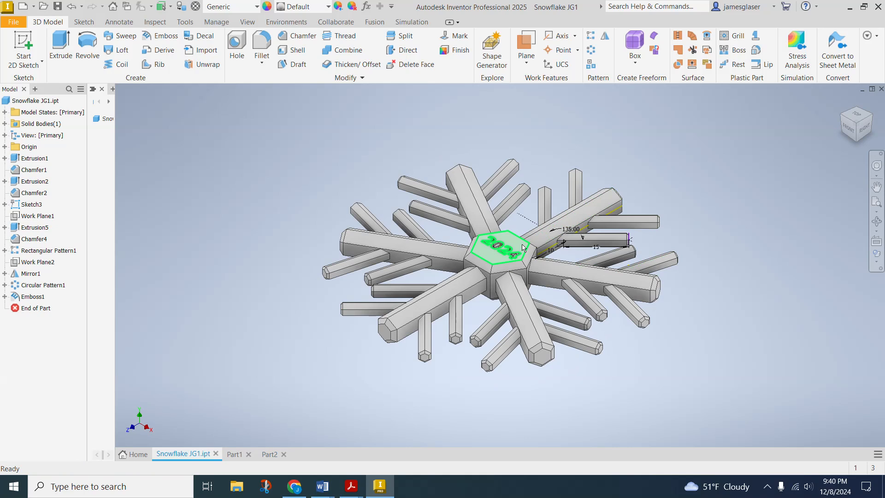
pyautogui.click(858, 117)
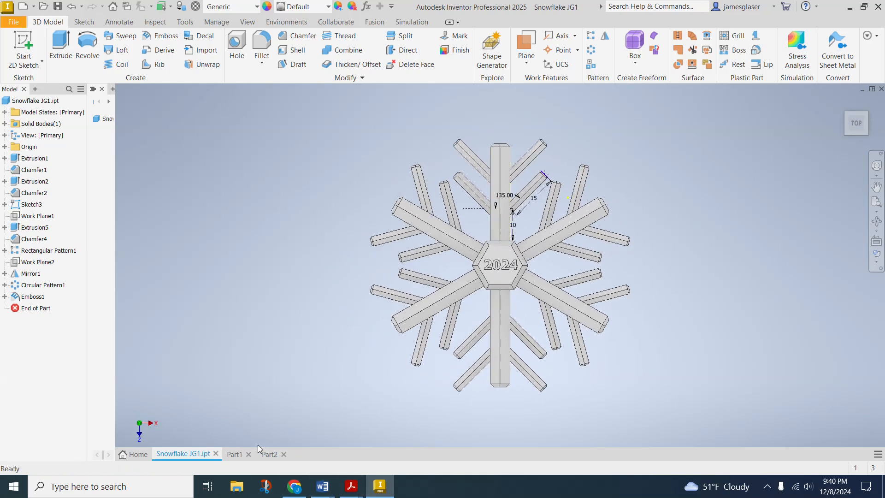
pyautogui.click(270, 454)
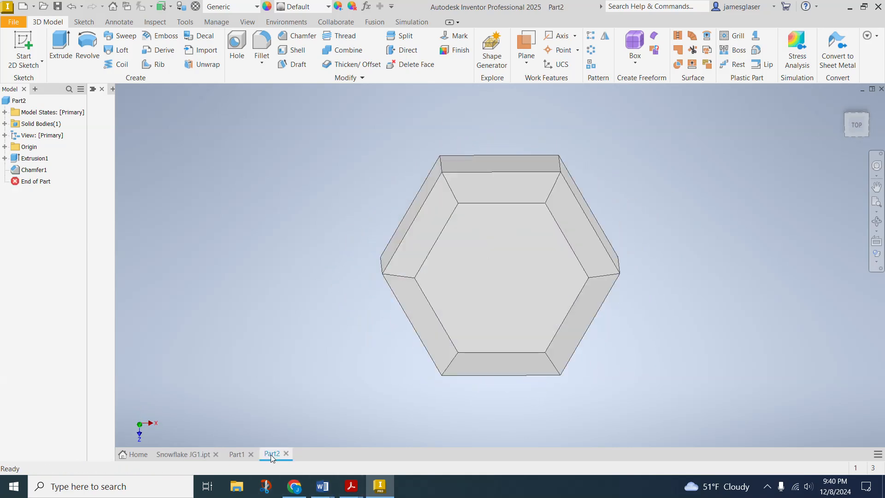
# Start a sketch on the centre's back rectangular side face and project its cut edges
pyautogui.click(24, 50)
pyautogui.click(495, 165)
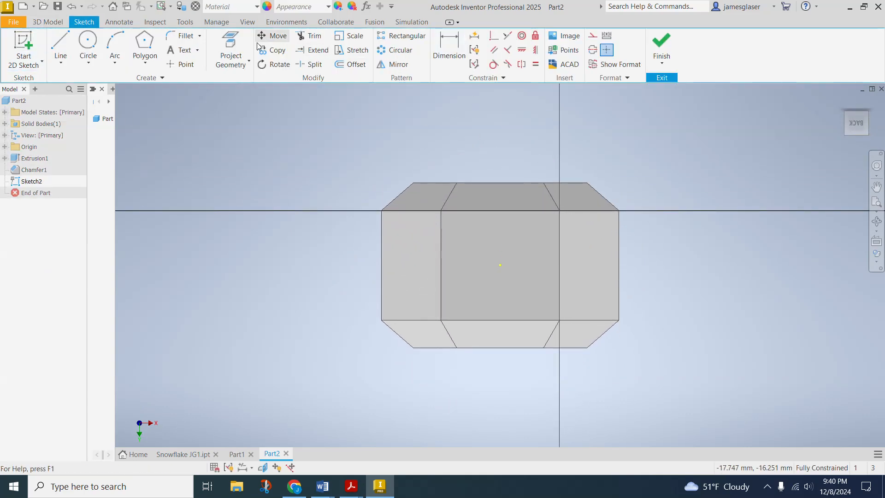
pyautogui.click(232, 61)
pyautogui.click(259, 103)
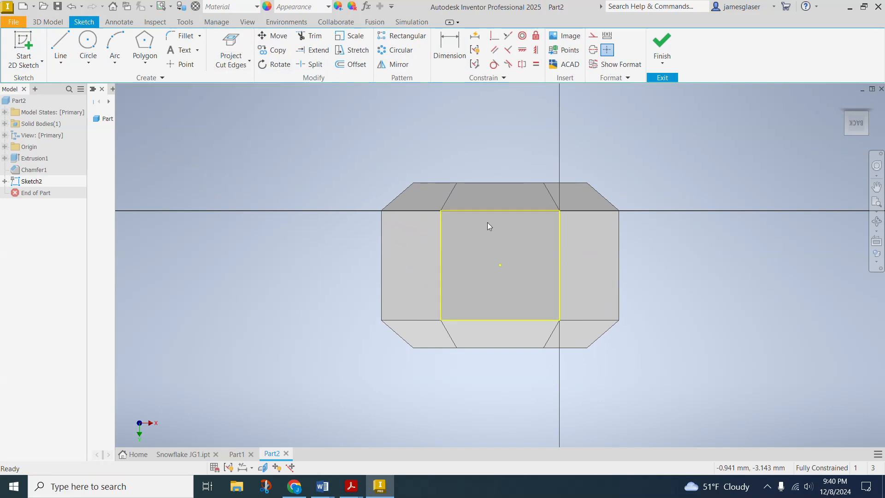
# Draw an inscribed six-sided polygon centred on the face, with a vertex at the midpoint of the face's lower edge
pyautogui.click(146, 46)
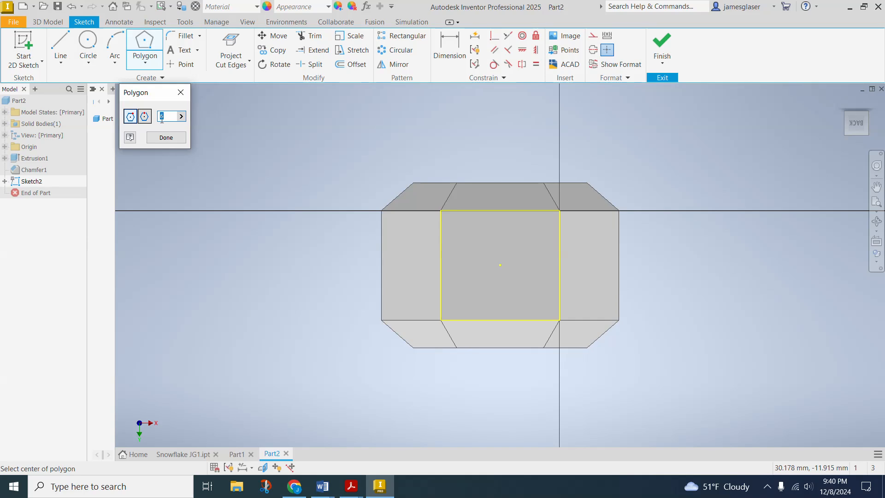
pyautogui.click(501, 266)
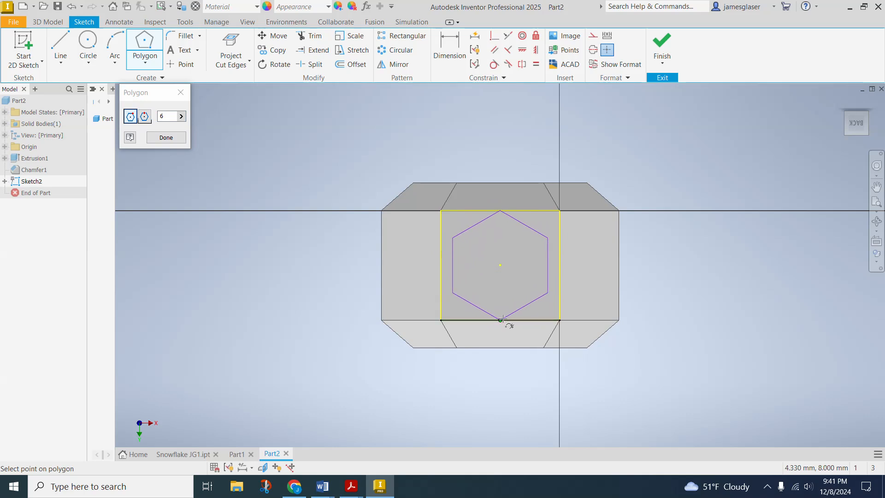
pyautogui.click(500, 320)
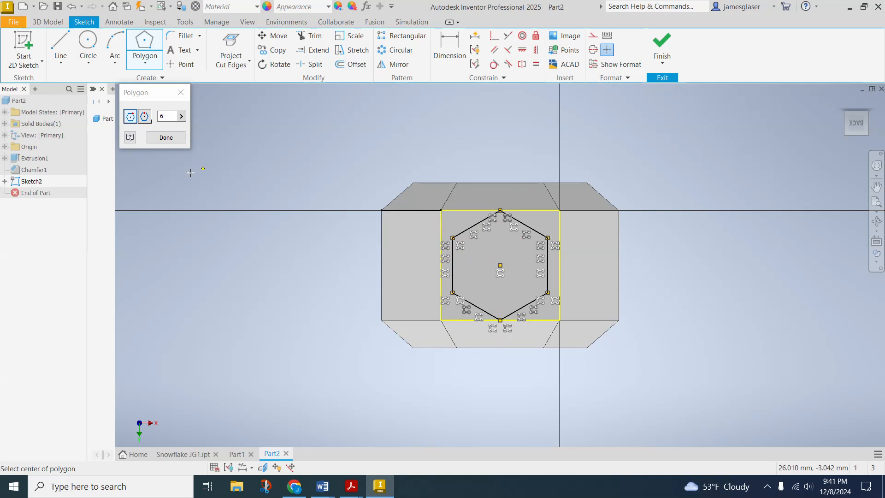
pyautogui.click(179, 138)
pyautogui.keyDown('shift'); pyautogui.moveTo(767, 355); pyautogui.dragTo(679, 259, button='middle'); pyautogui.keyUp('shift')
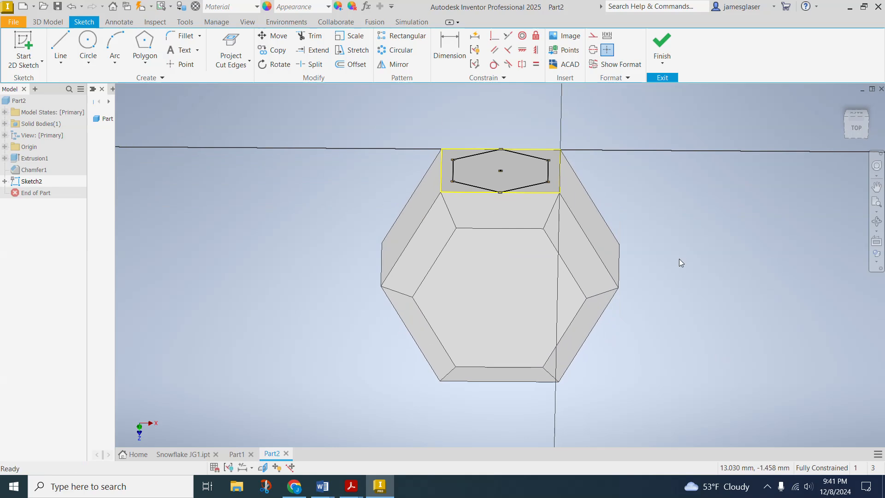
pyautogui.press('e')
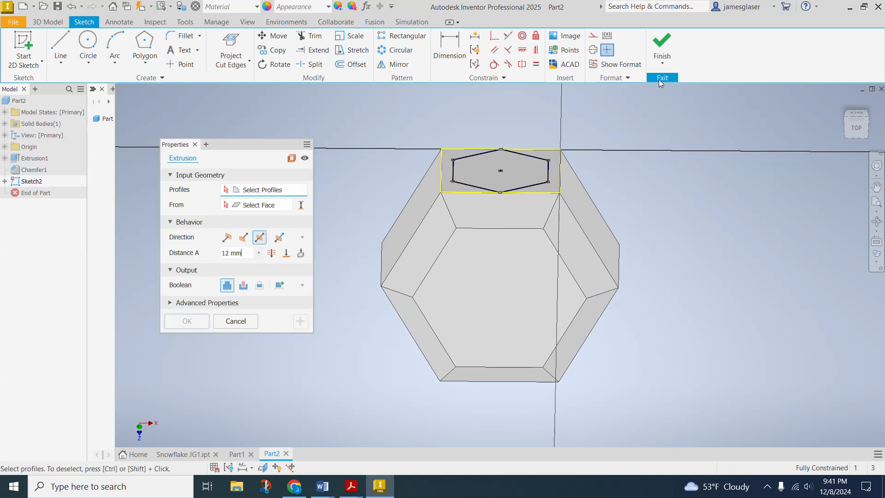
pyautogui.click(237, 322)
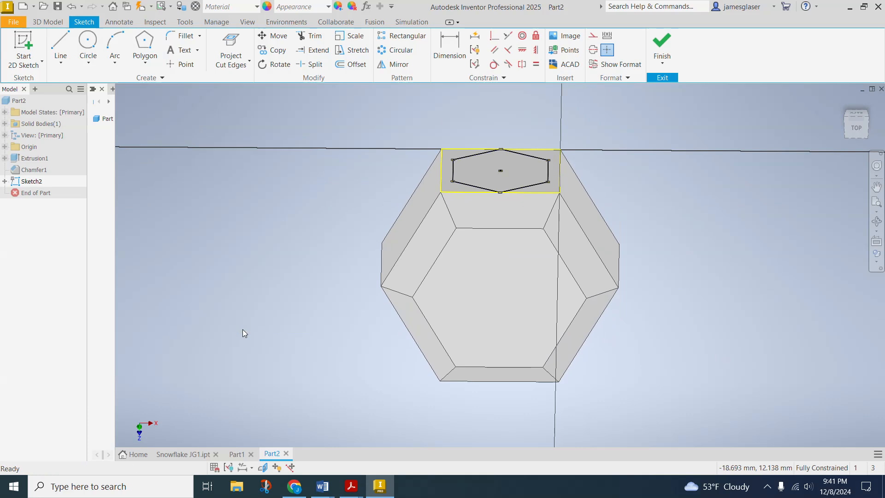
# Finish the sketch and extrude the small hexagon 30 mm outward from the face as the snowflake's first arm
pyautogui.click(661, 46)
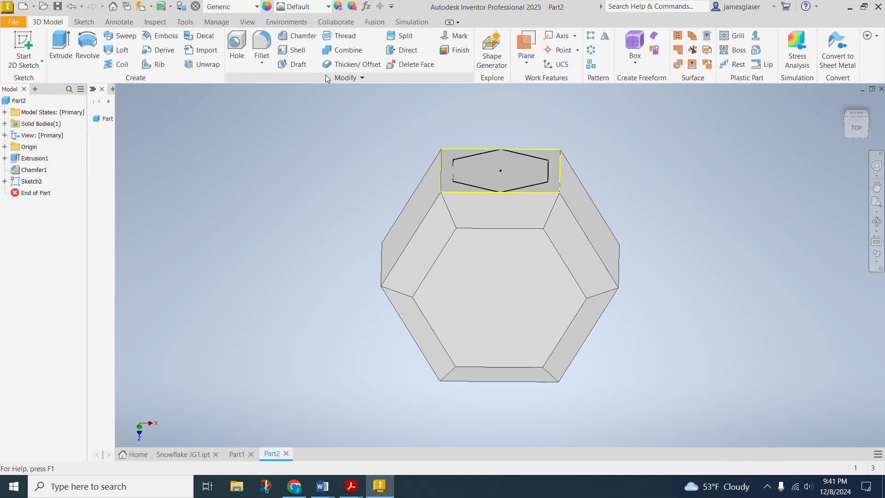
pyautogui.click(60, 49)
pyautogui.click(537, 171)
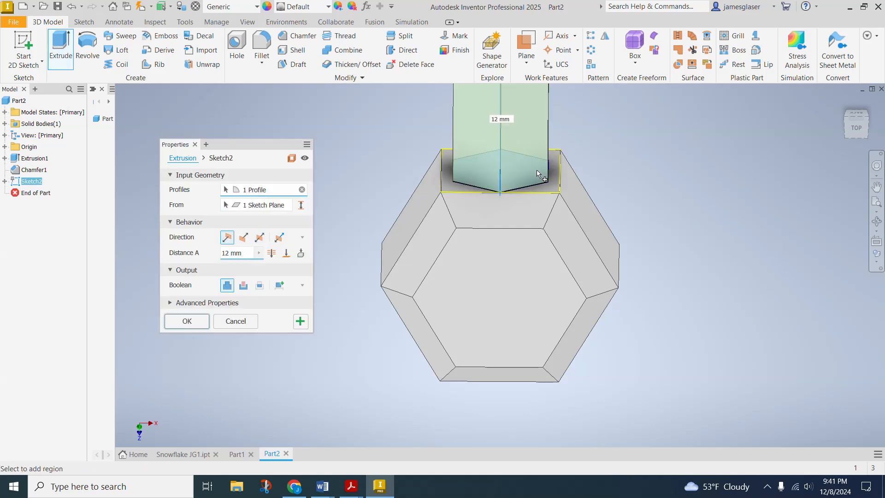
pyautogui.keyDown('shift'); pyautogui.moveTo(536, 169); pyautogui.dragTo(583, 211, button='middle'); pyautogui.keyUp('shift')
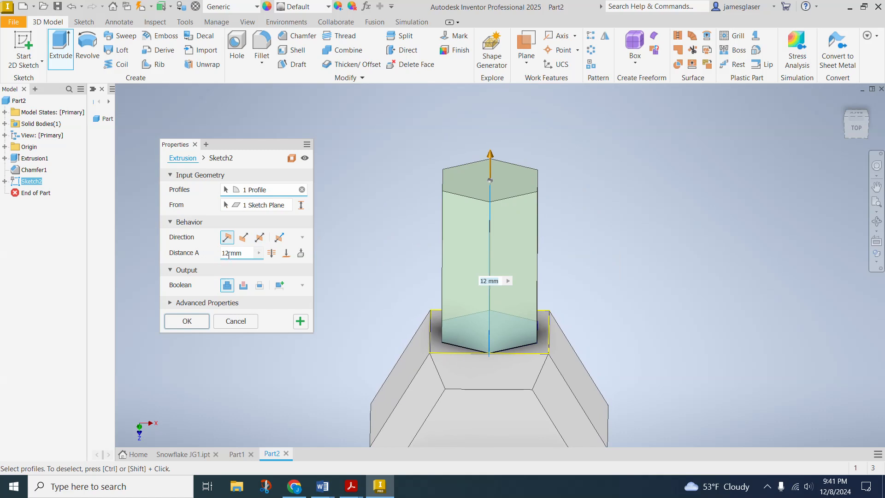
pyautogui.write('30')
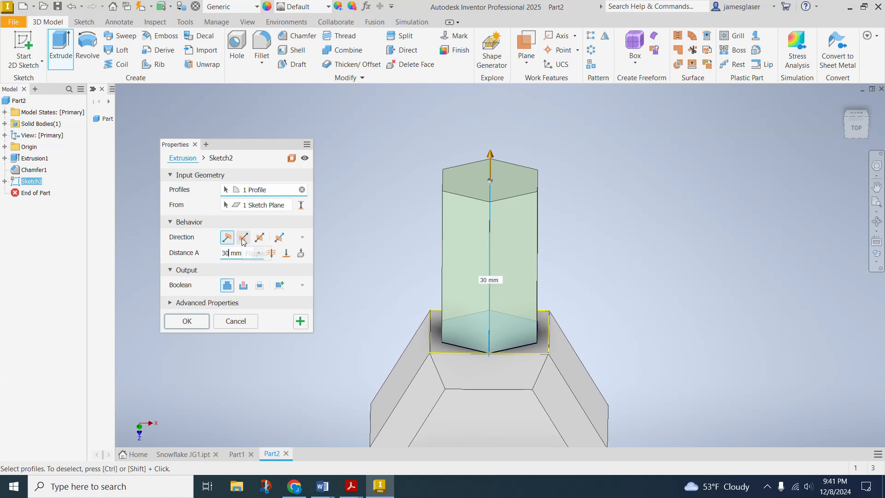
pyautogui.moveTo(614, 257); pyautogui.dragTo(602, 362, button='middle')
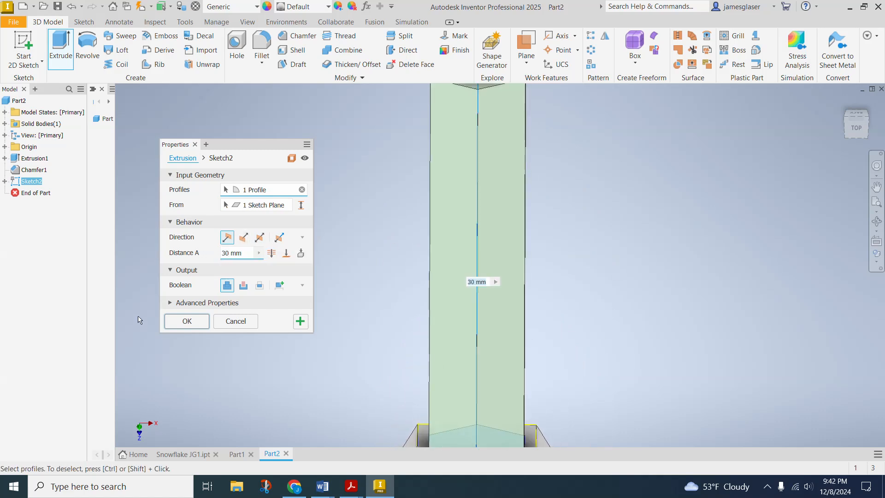
pyautogui.click(195, 327)
# Start a chamfer and select the six edges of the arm's free end face
pyautogui.scroll(-2, 586, 201)
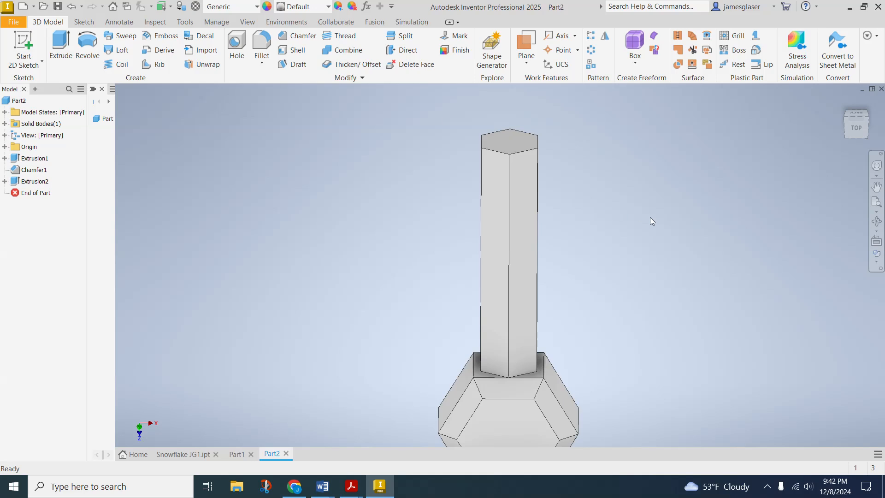
pyautogui.keyDown('shift'); pyautogui.moveTo(704, 205); pyautogui.dragTo(685, 203, button='middle'); pyautogui.keyUp('shift')
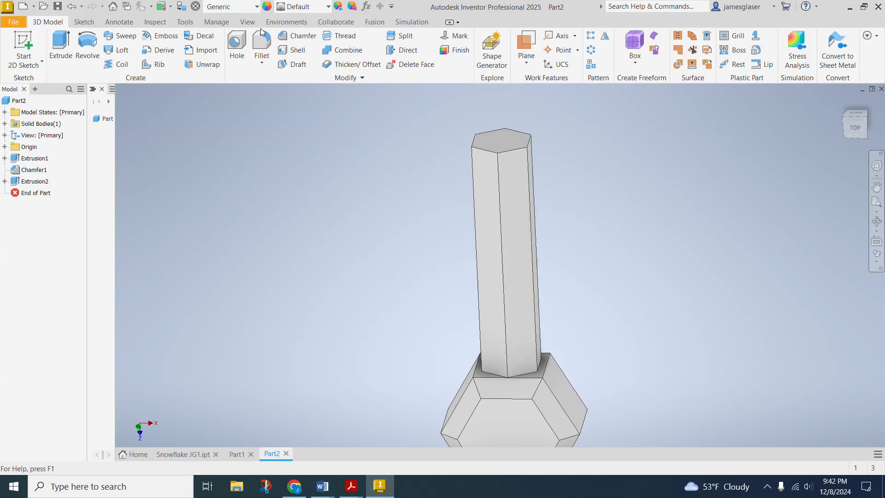
pyautogui.click(286, 36)
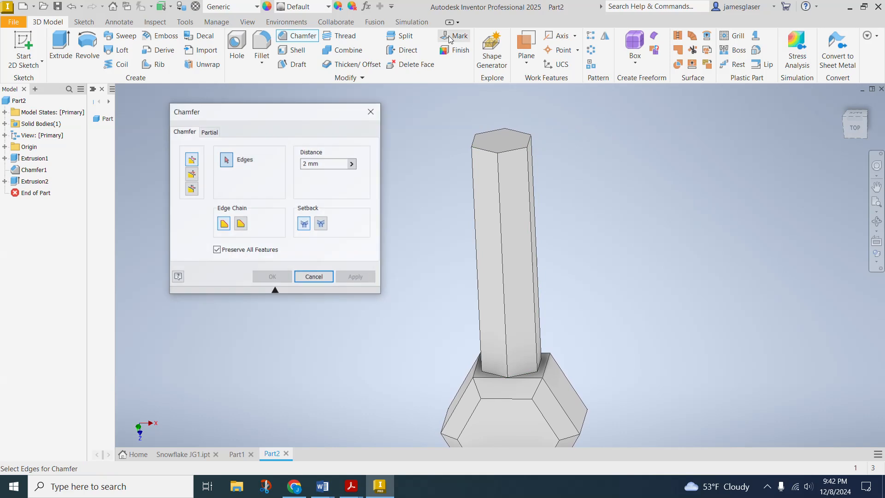
pyautogui.click(522, 134)
pyautogui.click(486, 133)
pyautogui.click(474, 138)
pyautogui.click(482, 149)
pyautogui.click(509, 155)
pyautogui.moveTo(572, 150)
pyautogui.keyDown('shift'); pyautogui.mouseDown(button='middle')
pyautogui.moveTo(537, 175)
pyautogui.moveTo(572, 141)
pyautogui.mouseUp(button='middle'); pyautogui.keyUp('shift')
# Set the chamfer distance to 1.5 mm, apply it to the arm's end, and close the chamfer command
pyautogui.click(316, 165)
pyautogui.press('BackSpace')
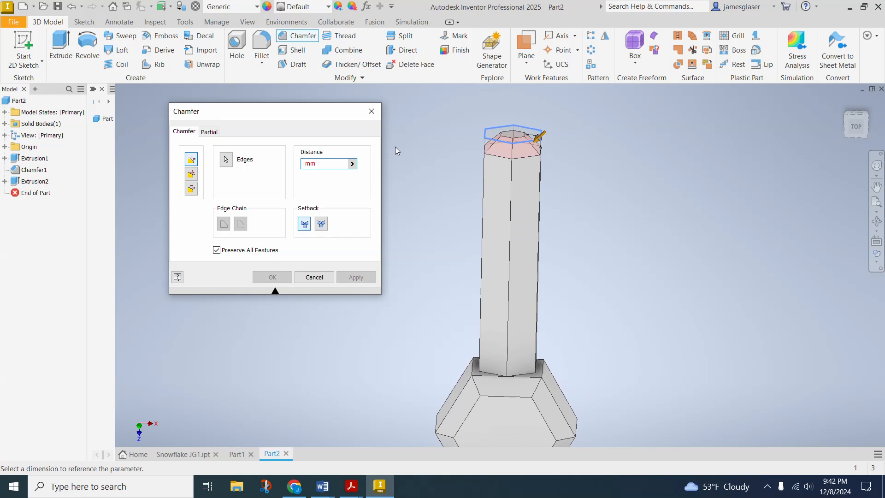
pyautogui.write('1.5')
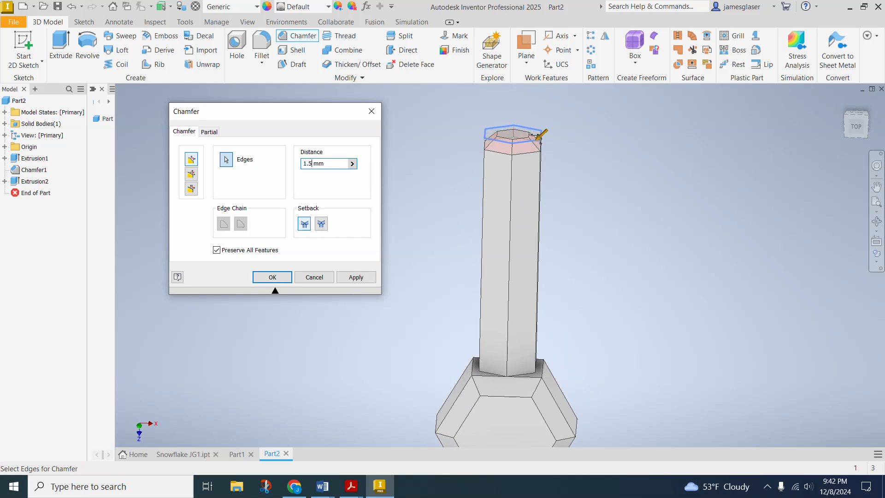
pyautogui.click(358, 276)
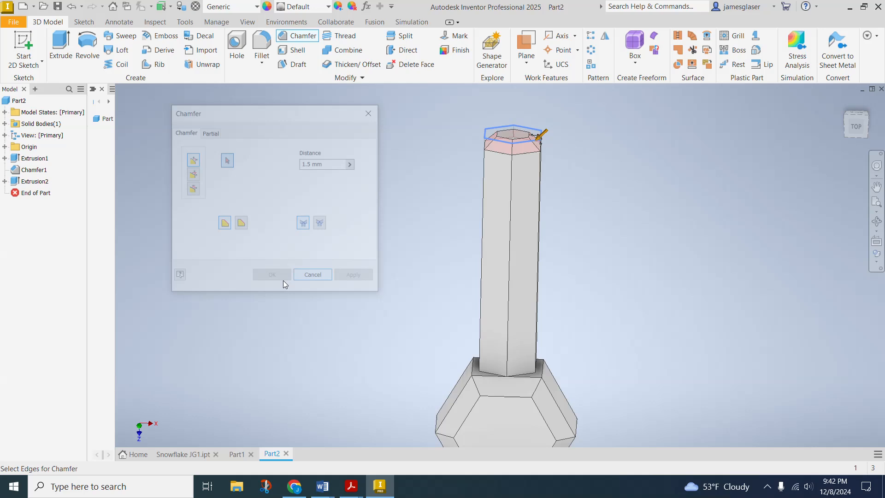
pyautogui.click(318, 277)
# Examine the arms and side branches on the finished Snowflake JG1 model
pyautogui.keyDown('shift'); pyautogui.moveTo(593, 243); pyautogui.dragTo(569, 249, button='middle'); pyautogui.keyUp('shift')
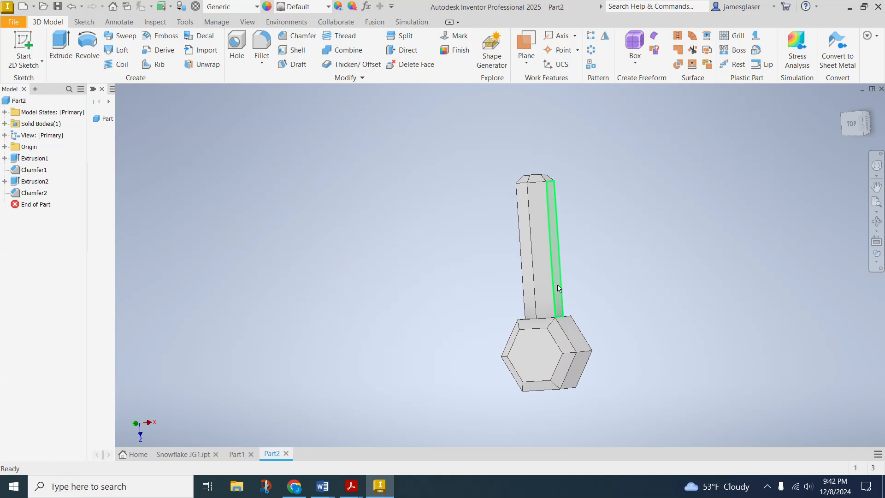
pyautogui.click(193, 454)
pyautogui.keyDown('shift'); pyautogui.moveTo(626, 243); pyautogui.dragTo(568, 242, button='middle'); pyautogui.keyUp('shift')
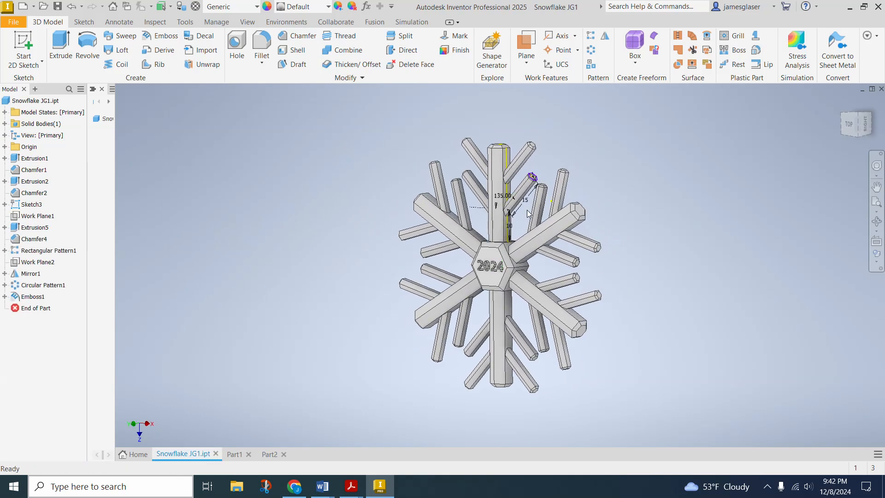
# Inspect the base of a side branch and its sketch dimensions on the finished snowflake, and switch back to Part2
pyautogui.scroll(-6, 528, 214)
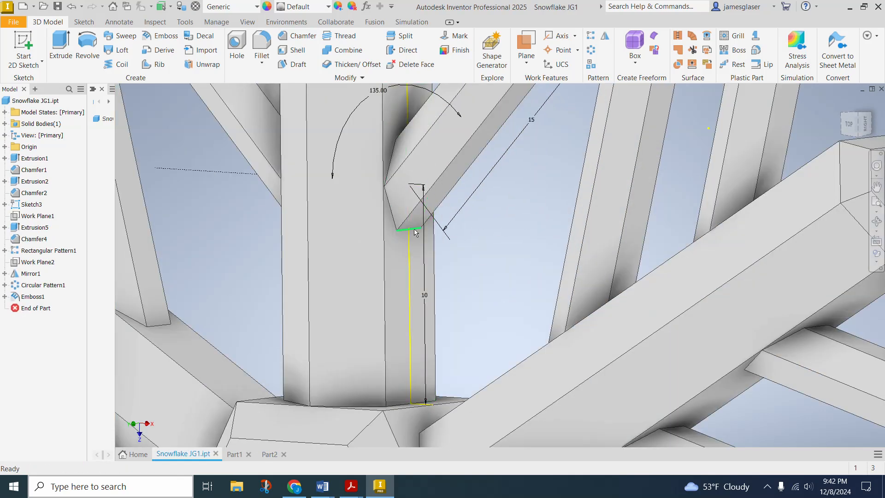
pyautogui.scroll(3, 397, 242)
pyautogui.click(267, 455)
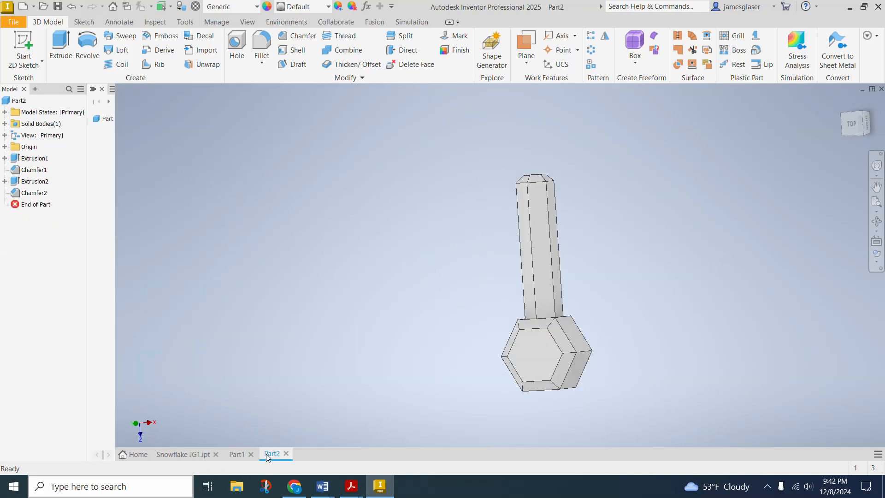
# Create a sketch on Part2's XZ origin plane and project the body's cut edges into it
pyautogui.click(5, 147)
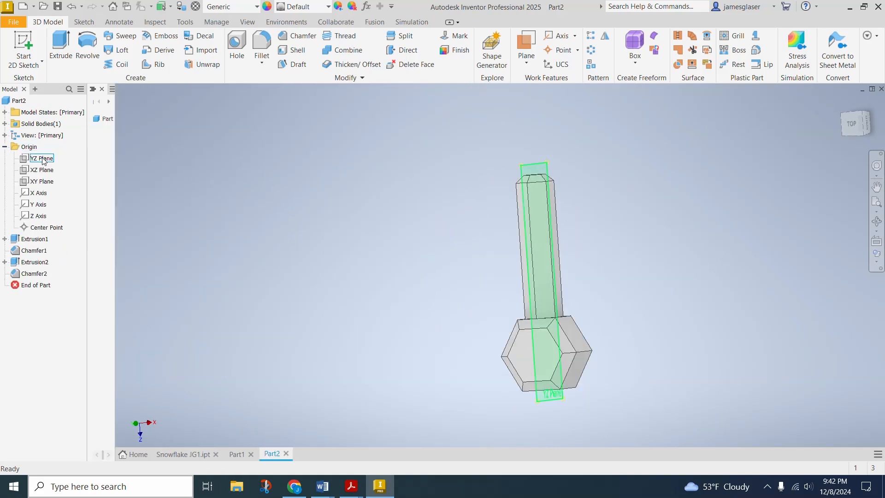
pyautogui.click(5, 146)
pyautogui.click(5, 146)
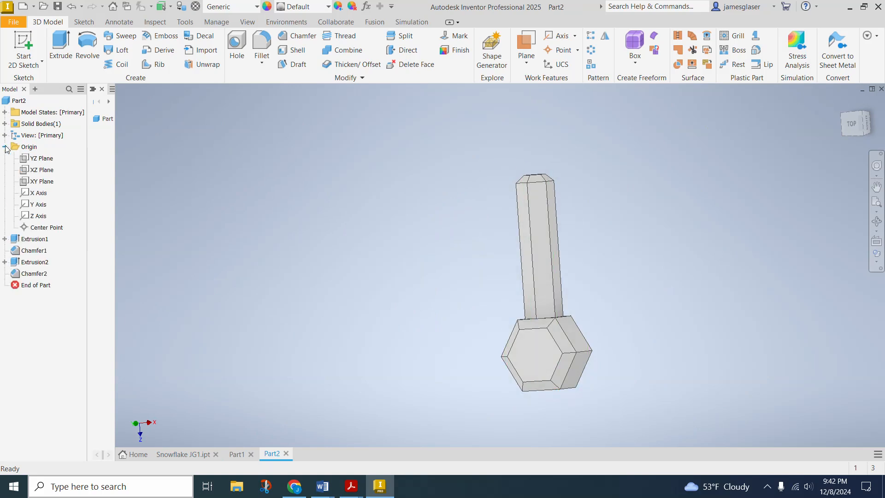
pyautogui.click(42, 170)
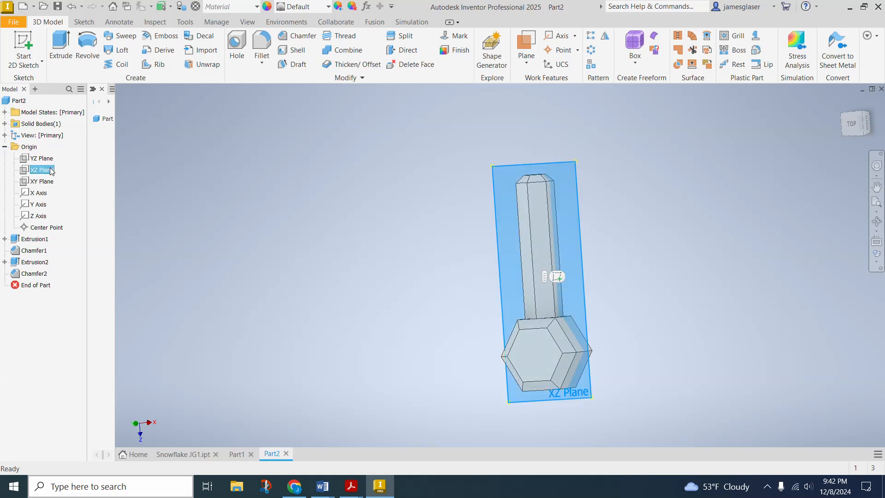
pyautogui.moveTo(233, 168)
pyautogui.keyDown('shift'); pyautogui.mouseDown(button='middle')
pyautogui.moveTo(245, 189)
pyautogui.moveTo(244, 216)
pyautogui.moveTo(230, 179)
pyautogui.mouseUp(button='middle'); pyautogui.keyUp('shift')
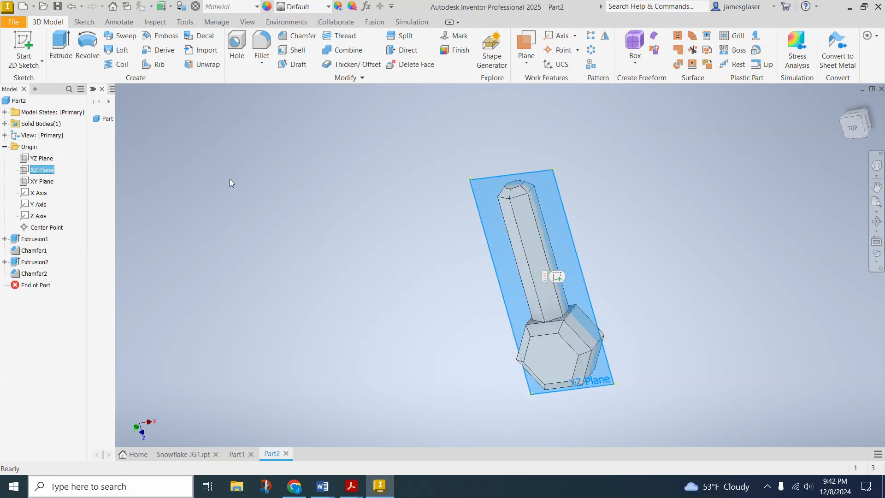
pyautogui.rightClick(48, 175)
pyautogui.click(77, 205)
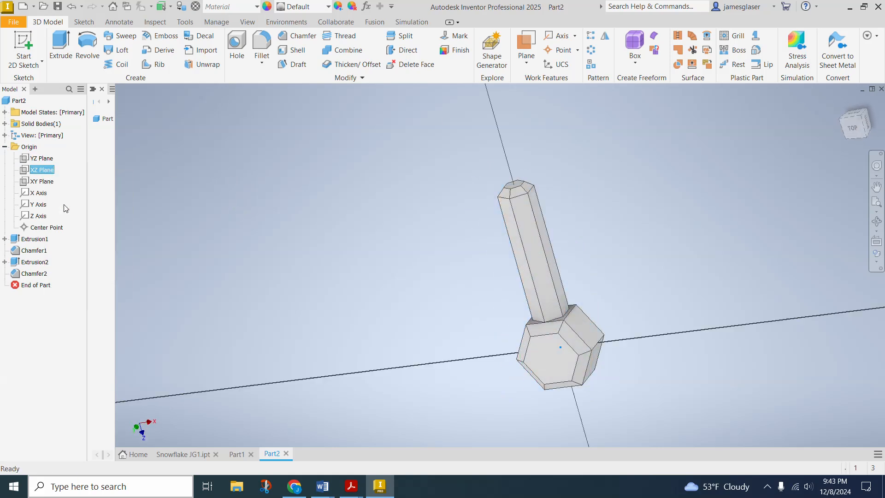
pyautogui.keyDown('shift'); pyautogui.moveTo(640, 196); pyautogui.dragTo(529, 271, button='middle'); pyautogui.keyUp('shift')
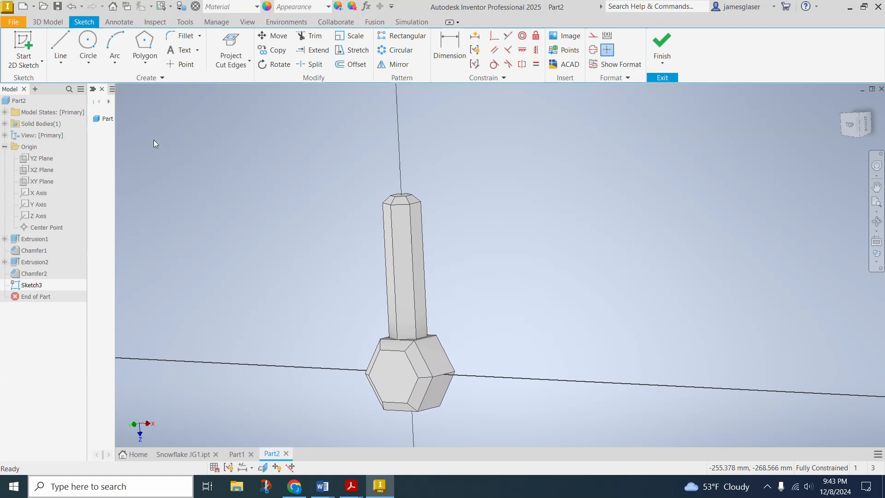
pyautogui.click(231, 53)
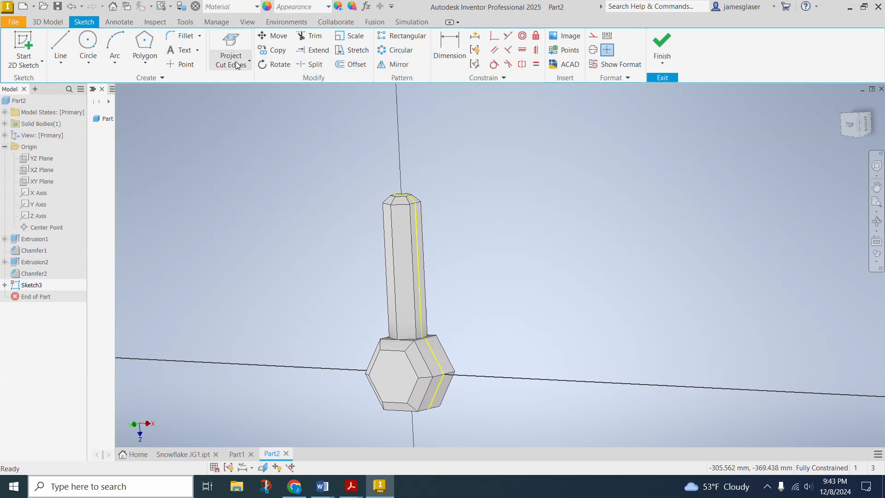
pyautogui.click(237, 65)
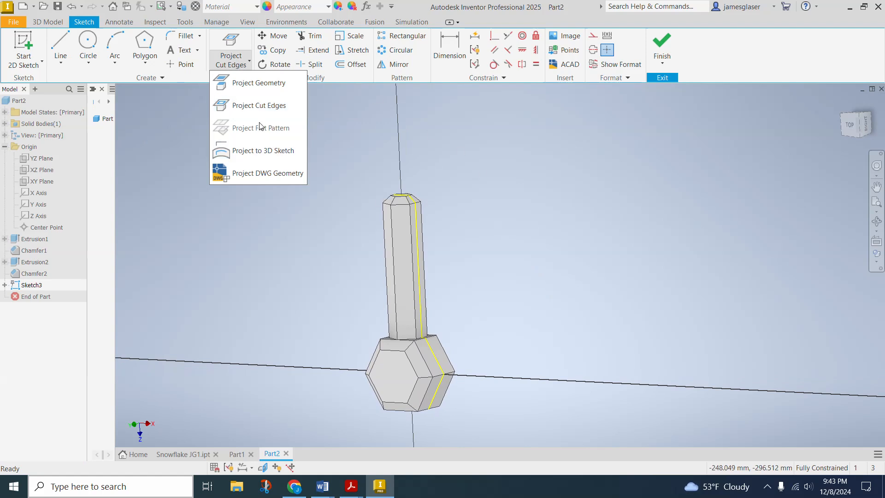
pyautogui.click(270, 88)
pyautogui.keyDown('shift'); pyautogui.moveTo(529, 258); pyautogui.dragTo(496, 305, button='middle'); pyautogui.keyUp('shift')
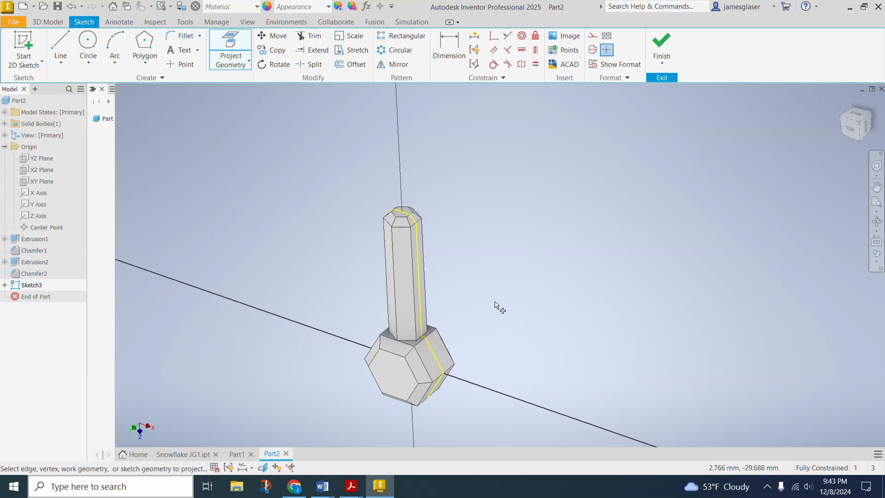
pyautogui.scroll(5, 451, 325)
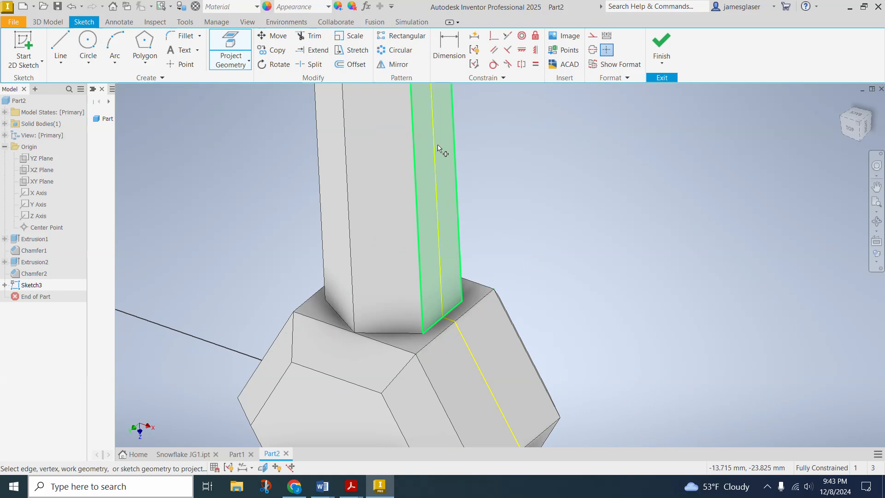
pyautogui.scroll(-2, 507, 207)
pyautogui.keyDown('shift'); pyautogui.moveTo(522, 187); pyautogui.dragTo(540, 293, button='middle'); pyautogui.keyUp('shift')
pyautogui.keyDown('shift'); pyautogui.moveTo(625, 272); pyautogui.dragTo(623, 247, button='middle'); pyautogui.keyUp('shift')
pyautogui.press('Escape')
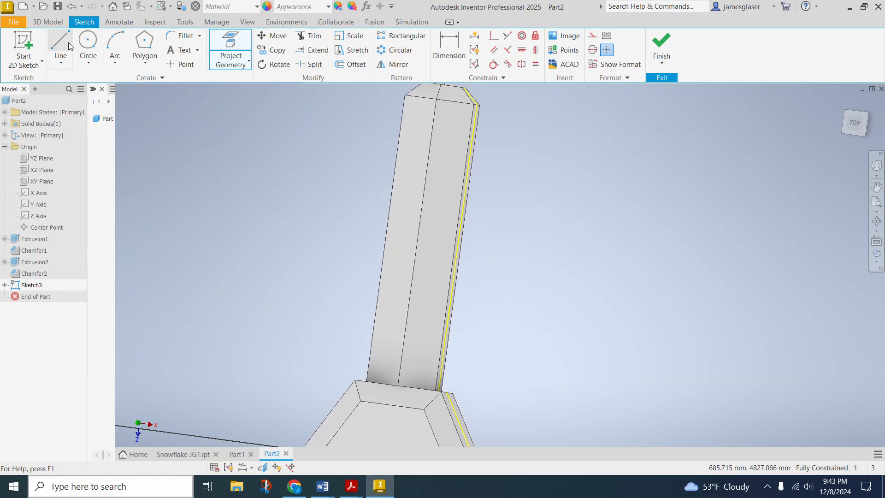
# Draw a 15 mm line slanting outward and away from the centre, starting on the arm's projected side edge
pyautogui.click(68, 45)
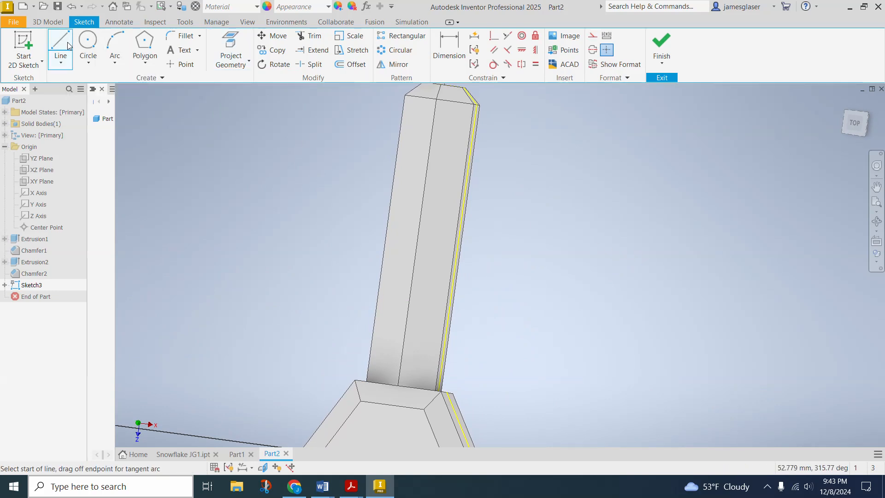
pyautogui.scroll(-3, 449, 328)
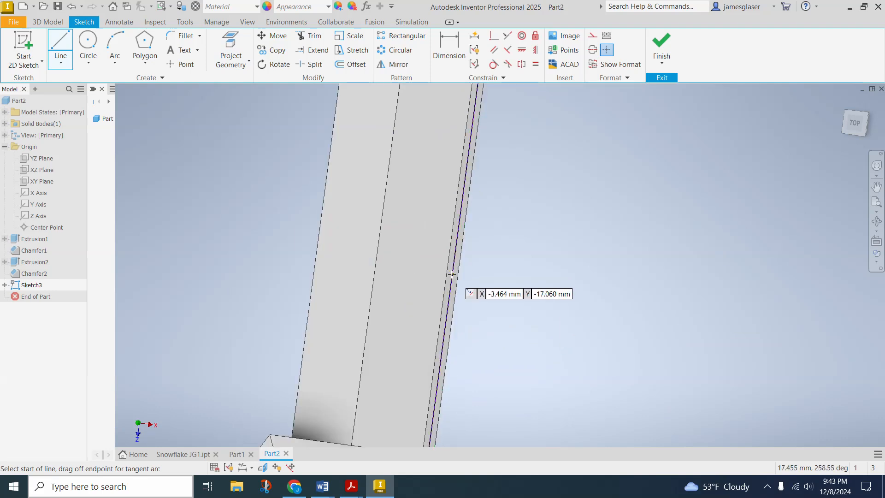
pyautogui.scroll(-2, 456, 279)
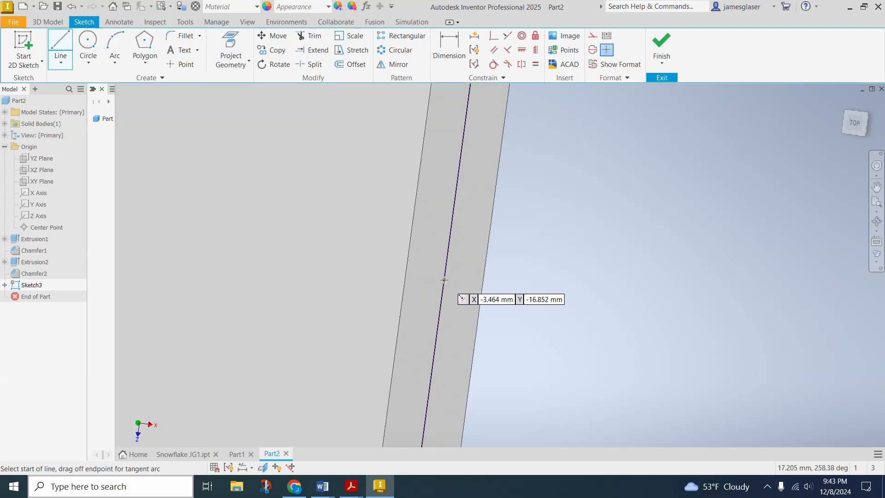
pyautogui.scroll(3, 443, 280)
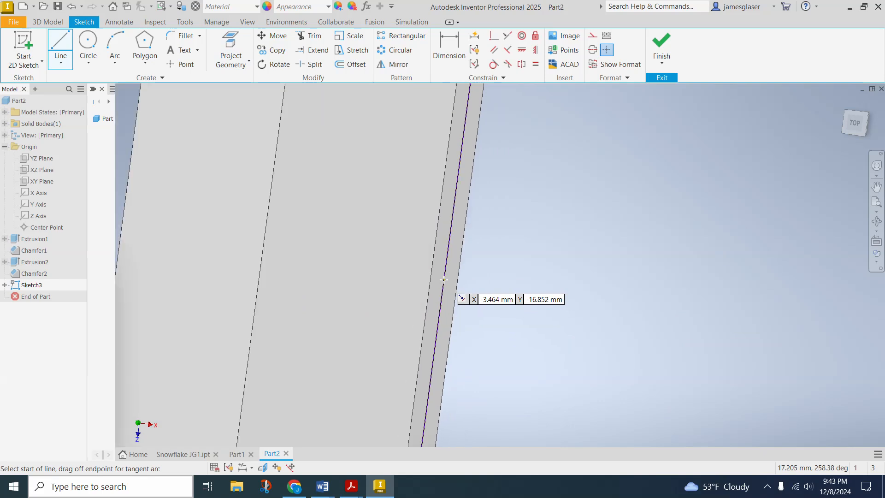
pyautogui.click(443, 290)
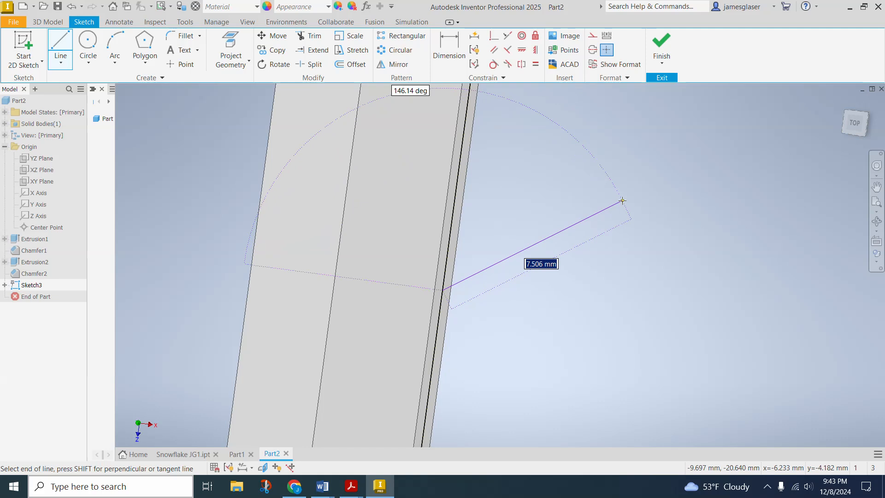
pyautogui.write('1')
pyautogui.press('Return')
pyautogui.scroll(3, 622, 201)
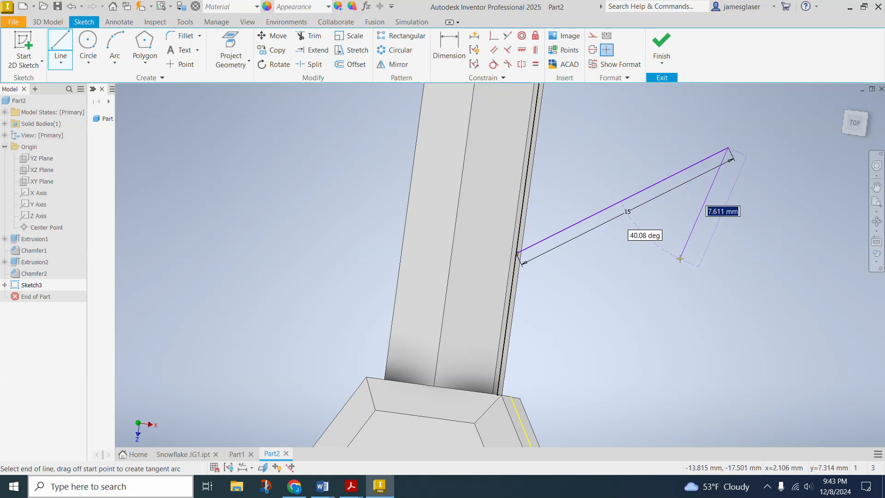
pyautogui.press('Escape')
pyautogui.moveTo(640, 294); pyautogui.dragTo(657, 356, button='middle')
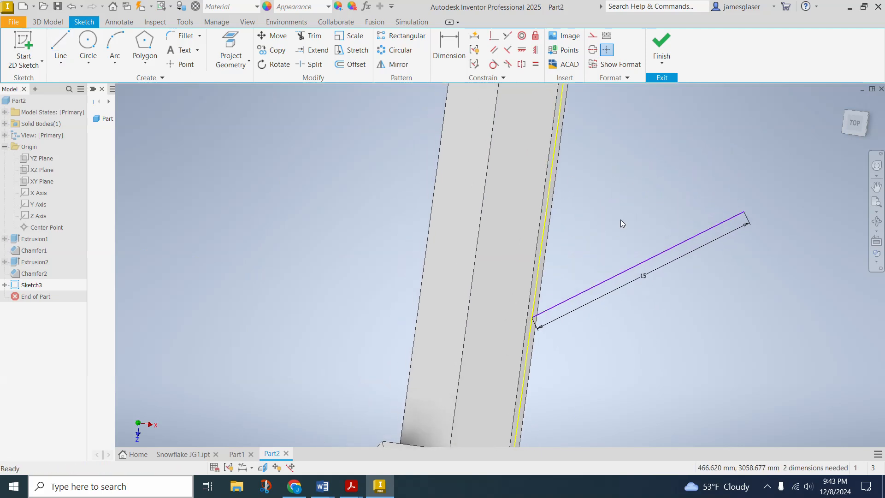
pyautogui.click(450, 39)
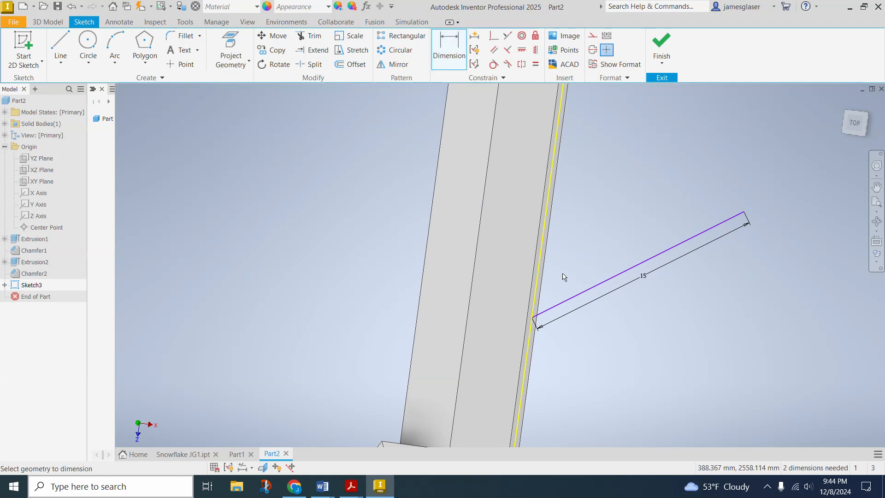
pyautogui.scroll(-3, 563, 277)
pyautogui.click(483, 270)
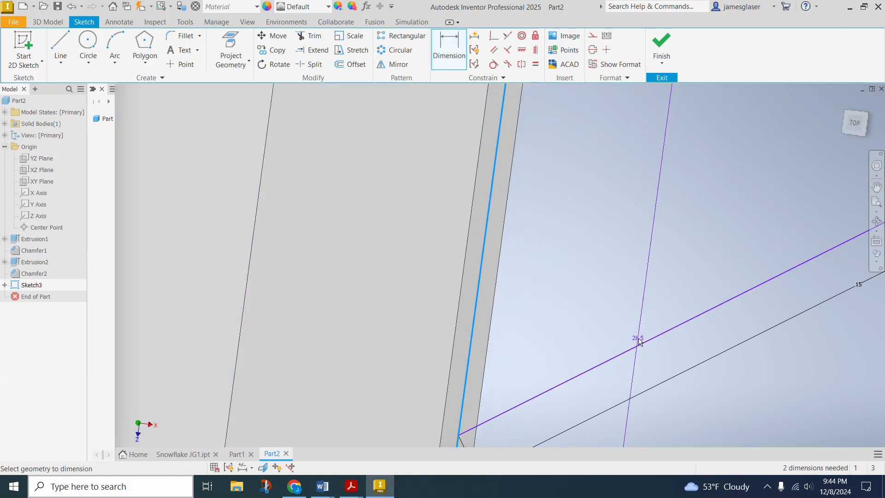
pyautogui.click(643, 351)
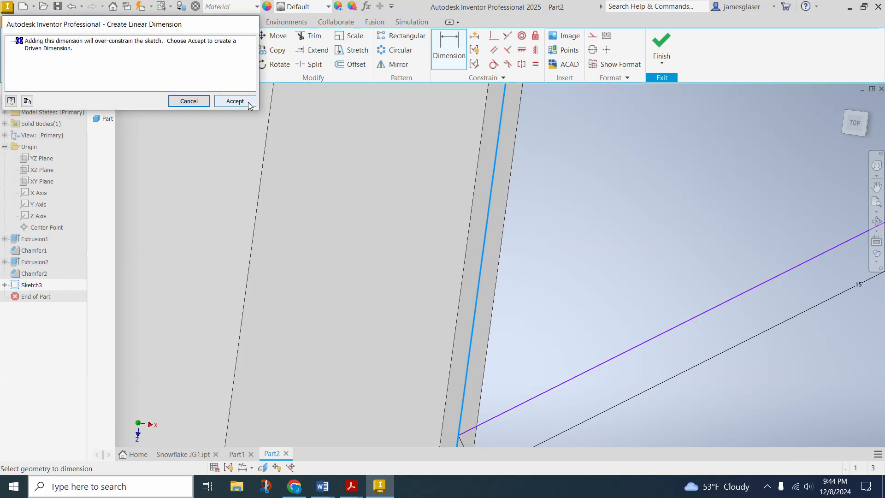
pyautogui.click(189, 101)
pyautogui.scroll(5, 554, 295)
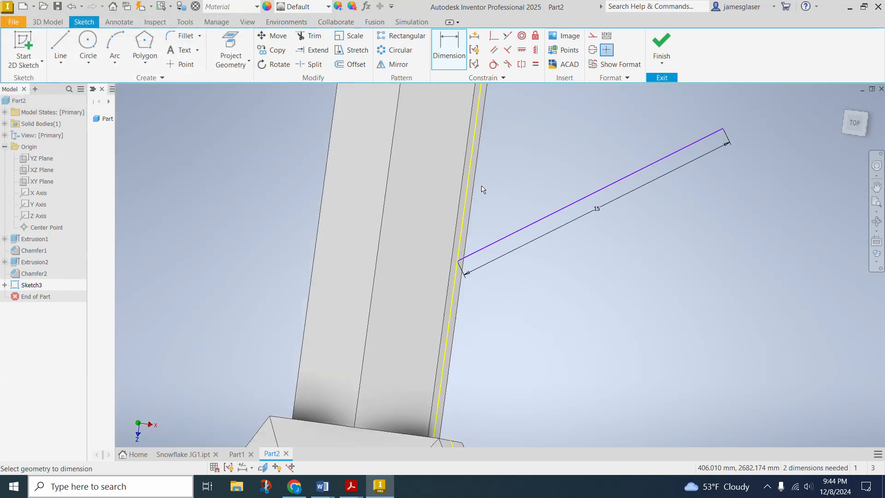
# Dimension the angle between the slanted line and the arm's projected side edge as 45 degrees
pyautogui.keyDown('shift'); pyautogui.moveTo(615, 283); pyautogui.dragTo(625, 294, button='middle'); pyautogui.keyUp('shift')
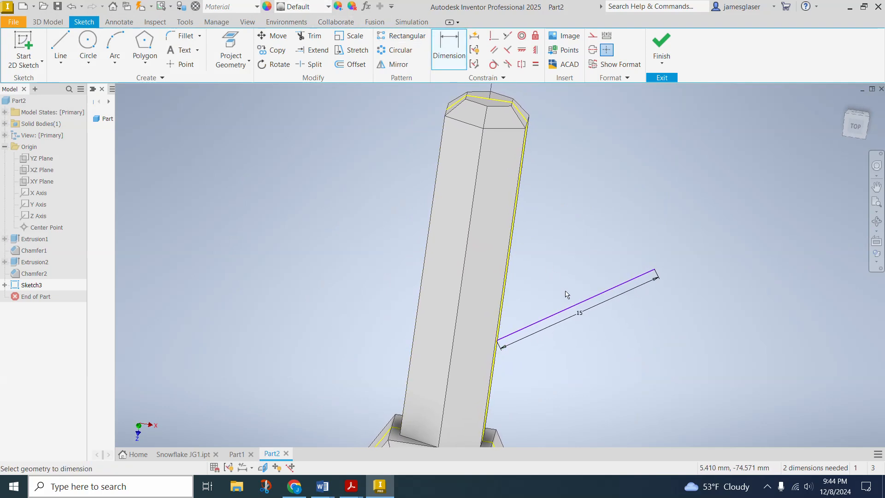
pyautogui.click(571, 311)
pyautogui.moveTo(484, 258)
pyautogui.keyDown('shift'); pyautogui.mouseDown(button='middle')
pyautogui.moveTo(525, 288)
pyautogui.moveTo(494, 284)
pyautogui.mouseUp(button='middle'); pyautogui.keyUp('shift')
pyautogui.click(499, 288)
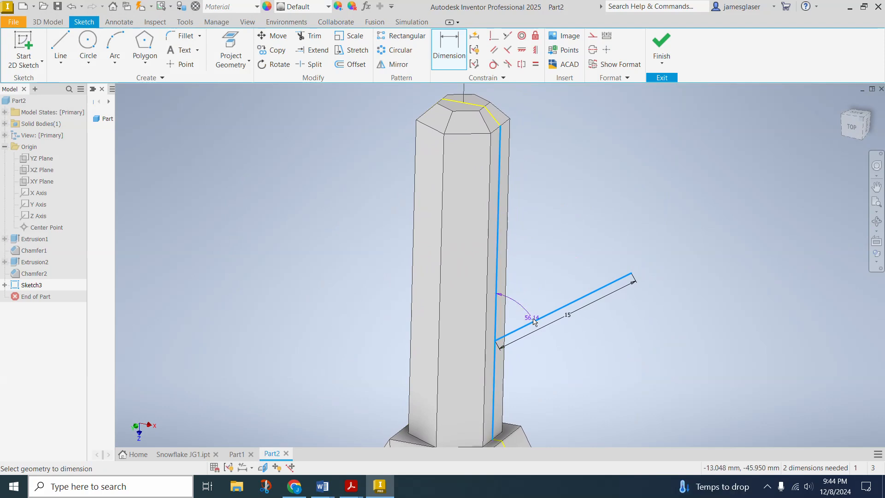
pyautogui.click(525, 300)
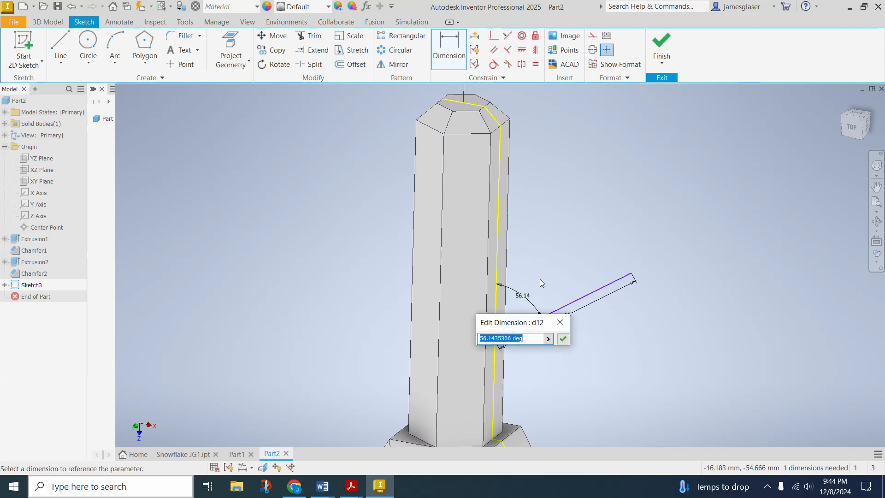
pyautogui.write('45')
pyautogui.press('Return')
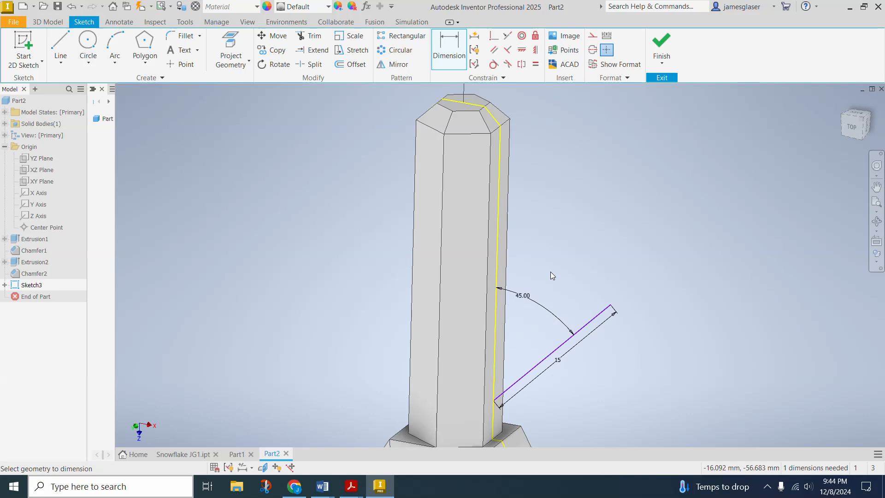
# Dimension the slanted line's start point 10 mm from the central hexagon's face at the base of the arm
pyautogui.scroll(3, 714, 324)
pyautogui.moveTo(695, 344)
pyautogui.mouseDown(button='middle')
pyautogui.moveTo(652, 249)
pyautogui.moveTo(646, 257)
pyautogui.moveTo(656, 253)
pyautogui.moveTo(620, 260)
pyautogui.mouseUp(button='middle')
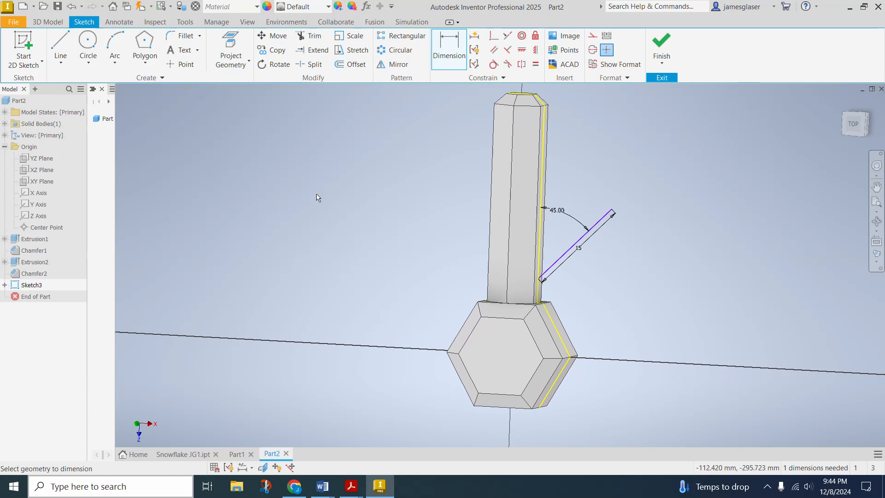
pyautogui.keyDown('shift'); pyautogui.moveTo(580, 290); pyautogui.dragTo(561, 302, button='middle'); pyautogui.keyUp('shift')
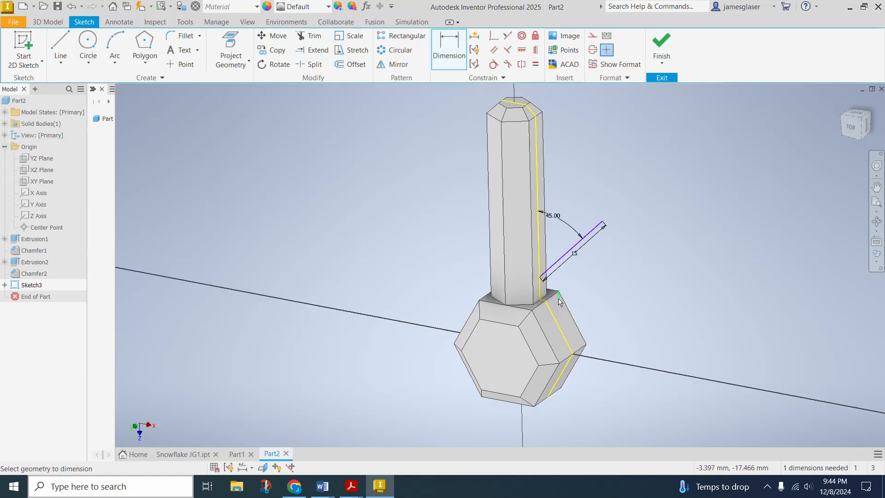
pyautogui.scroll(-5, 561, 302)
pyautogui.click(452, 308)
pyautogui.click(439, 152)
pyautogui.click(543, 208)
pyautogui.write('10')
pyautogui.press('Return')
pyautogui.scroll(2, 546, 209)
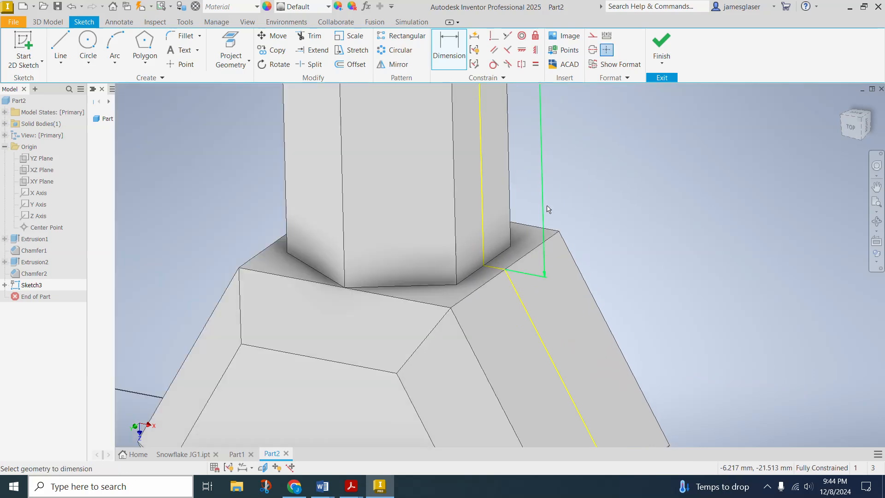
# Place a sketch point on the outer end of the slanted line
pyautogui.scroll(2, 627, 157)
pyautogui.moveTo(635, 171); pyautogui.dragTo(547, 308, button='middle')
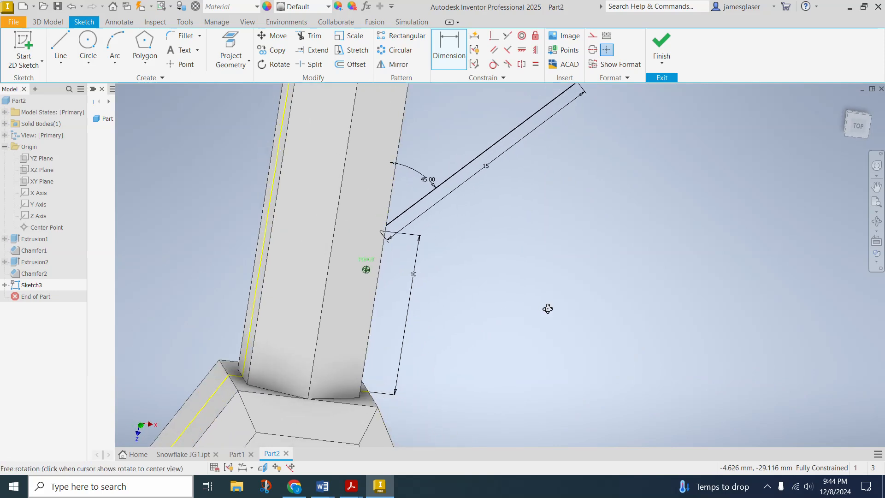
pyautogui.scroll(2, 537, 257)
pyautogui.moveTo(566, 227); pyautogui.dragTo(474, 310, button='middle')
pyautogui.keyDown('shift'); pyautogui.moveTo(561, 262); pyautogui.dragTo(507, 249, button='middle'); pyautogui.keyUp('shift')
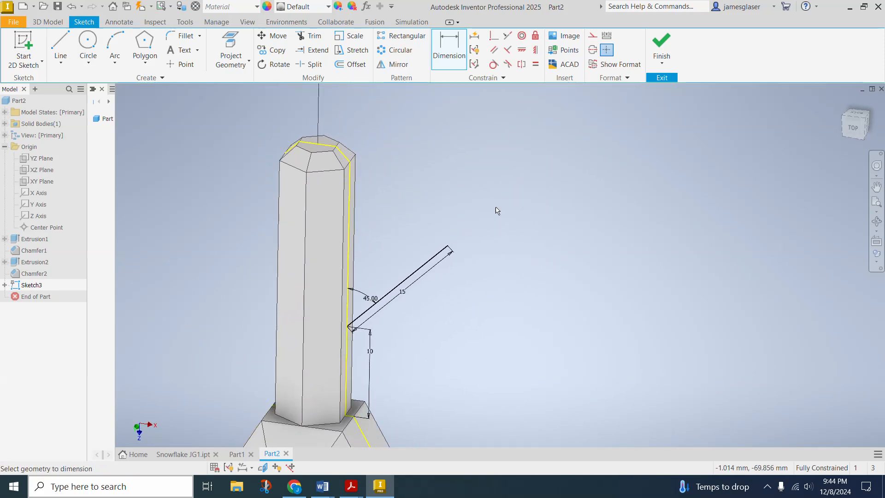
pyautogui.click(181, 64)
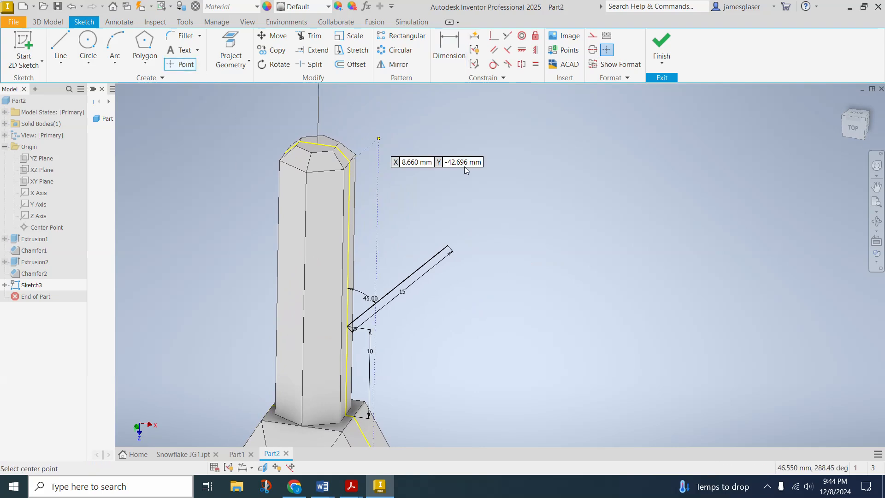
pyautogui.click(447, 245)
pyautogui.moveTo(556, 226)
pyautogui.keyDown('shift'); pyautogui.mouseDown(button='middle')
pyautogui.moveTo(581, 218)
pyautogui.moveTo(572, 226)
pyautogui.mouseUp(button='middle'); pyautogui.keyUp('shift')
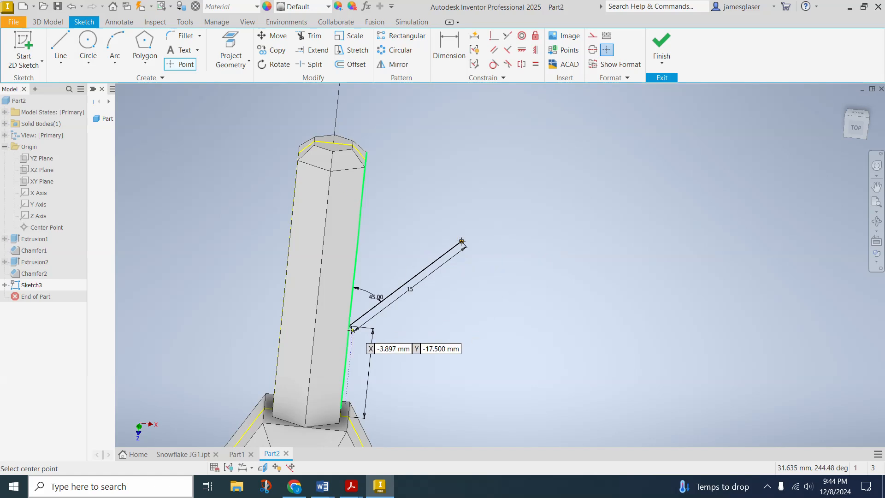
# Confirm the sketch point at the slanted line's outer end and finish the sketch
pyautogui.keyDown('shift'); pyautogui.moveTo(533, 232); pyautogui.dragTo(466, 198, button='middle'); pyautogui.keyUp('shift')
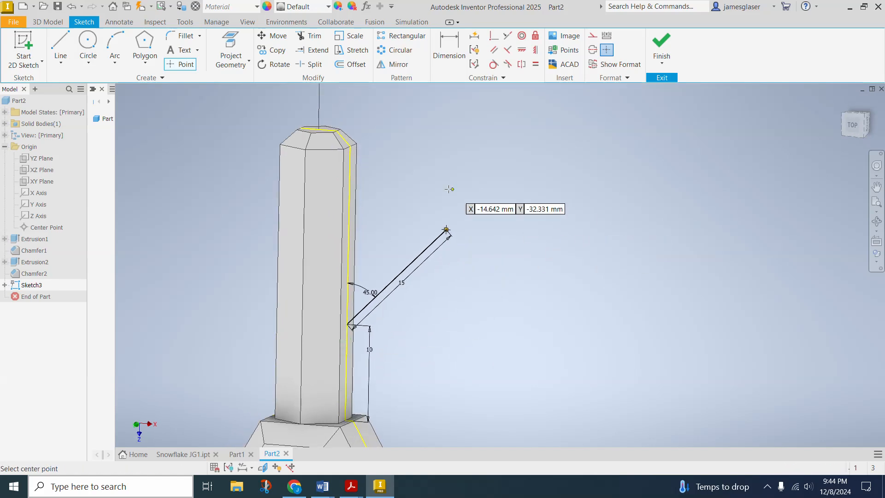
pyautogui.click(446, 229)
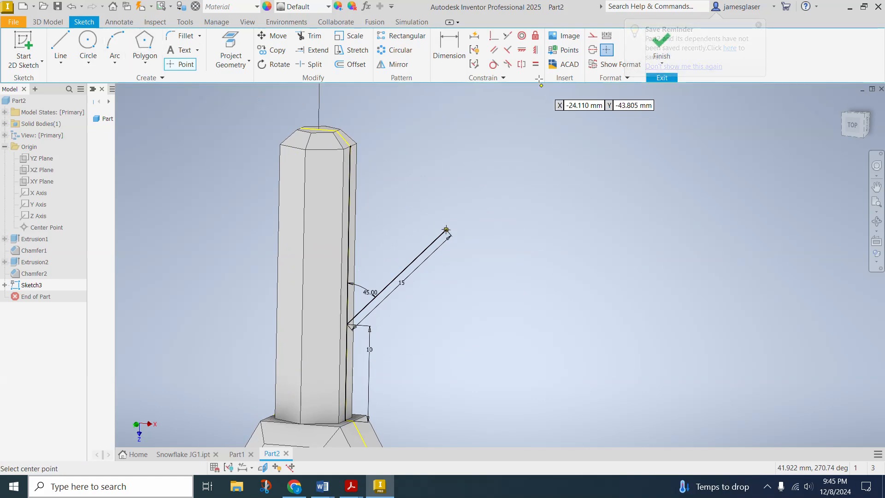
pyautogui.click(668, 47)
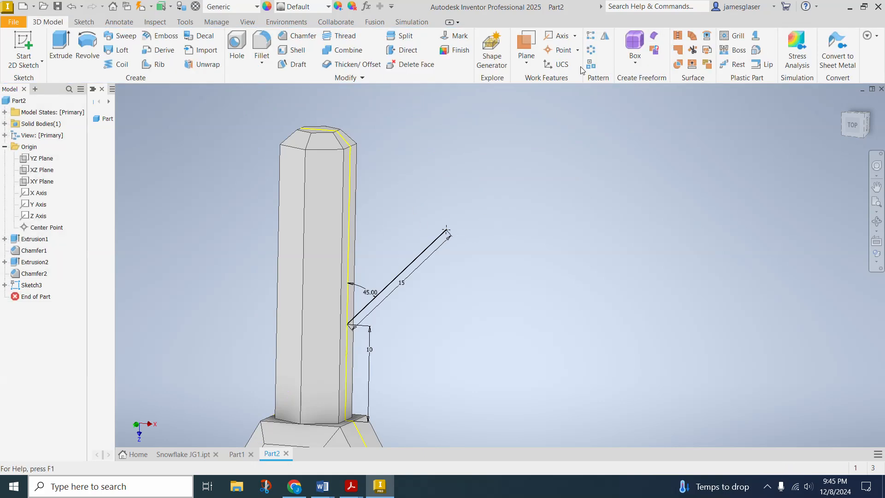
# Create a work plane parallel to the arm's angled tip chamfer face, passing through the slanted line's end point
pyautogui.click(529, 65)
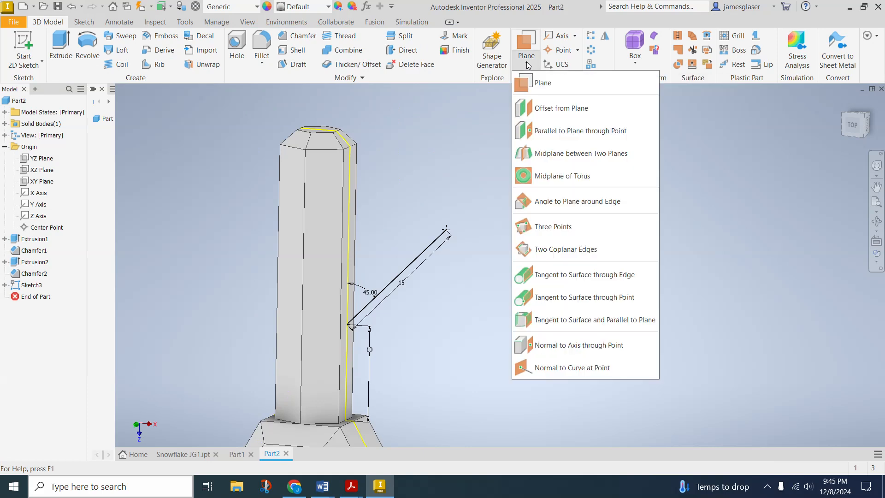
pyautogui.click(545, 132)
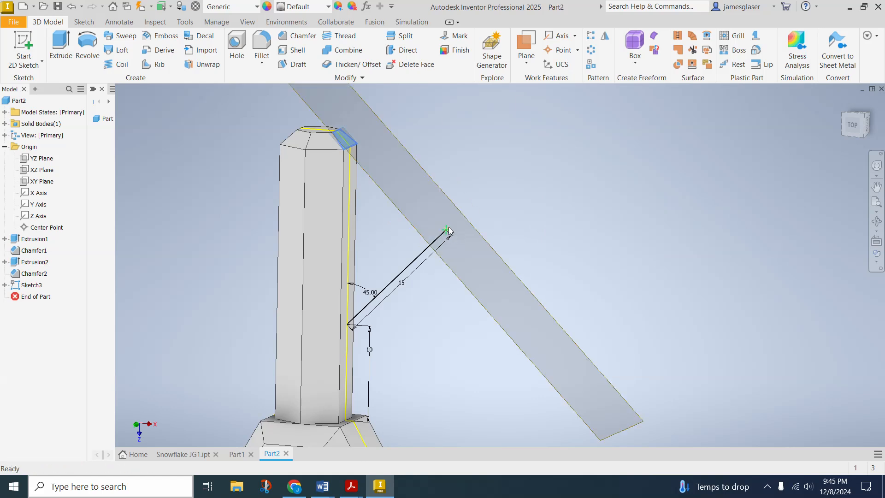
pyautogui.click(447, 230)
pyautogui.moveTo(586, 225)
pyautogui.keyDown('shift'); pyautogui.mouseDown(button='middle')
pyautogui.moveTo(621, 207)
pyautogui.moveTo(600, 223)
pyautogui.moveTo(613, 217)
pyautogui.mouseUp(button='middle'); pyautogui.keyUp('shift')
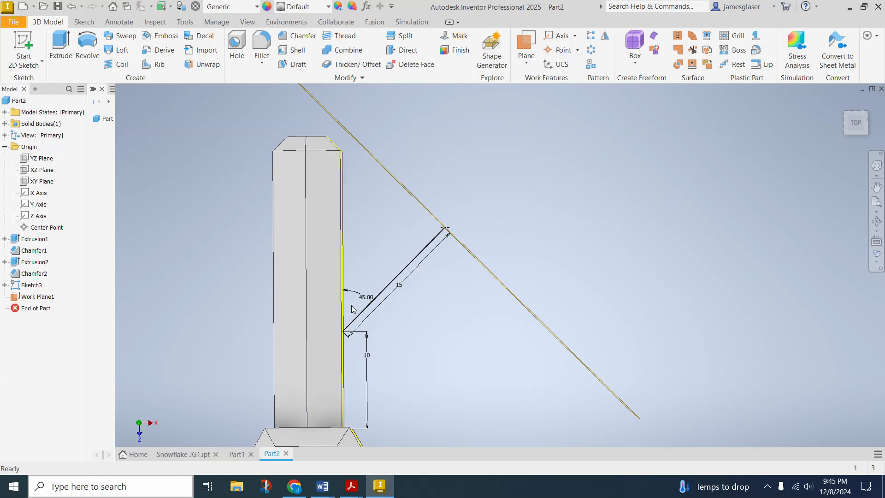
pyautogui.keyDown('shift'); pyautogui.moveTo(553, 260); pyautogui.dragTo(607, 212, button='middle'); pyautogui.keyUp('shift')
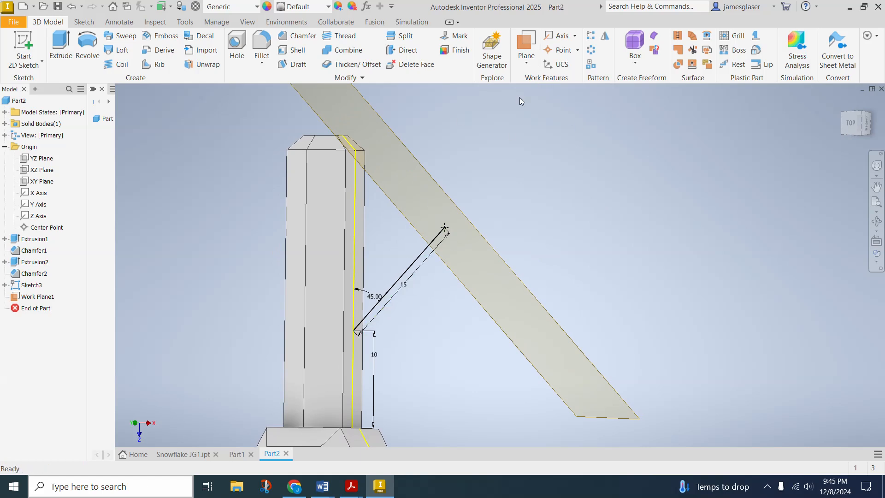
# Delete the work plane that was made parallel to the arm's tip chamfer face
pyautogui.click(525, 60)
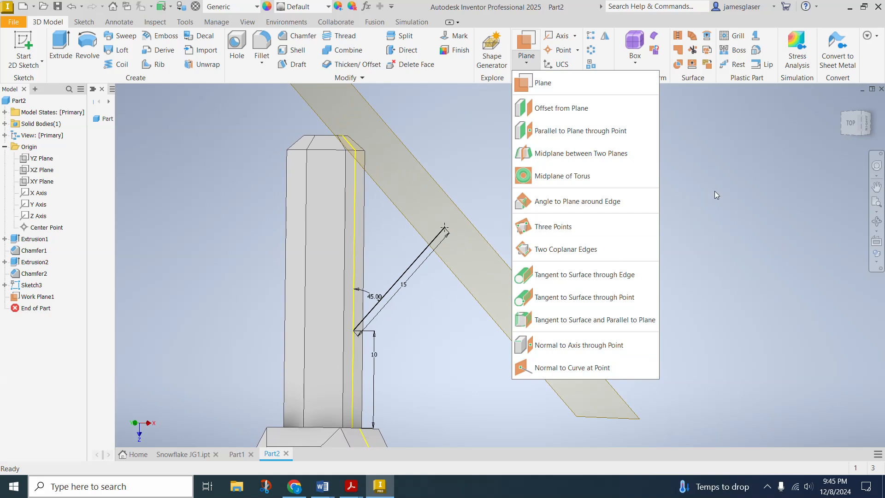
pyautogui.click(715, 169)
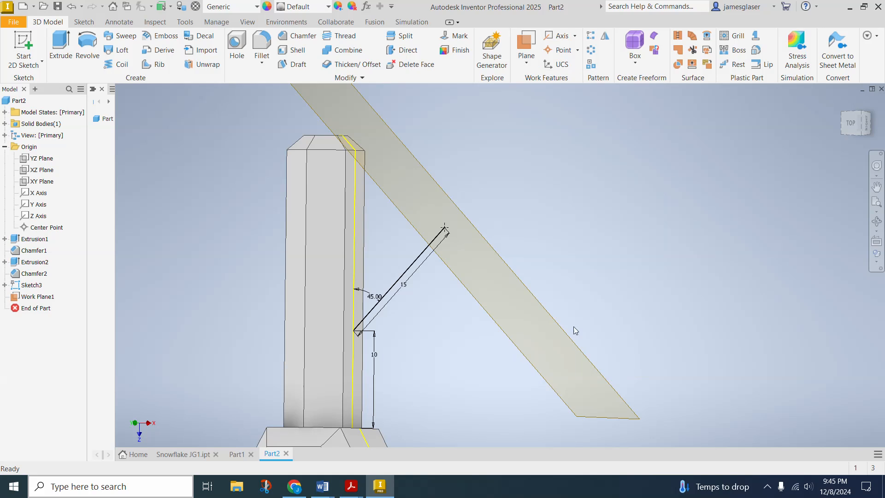
pyautogui.click(572, 341)
pyautogui.press('Delete')
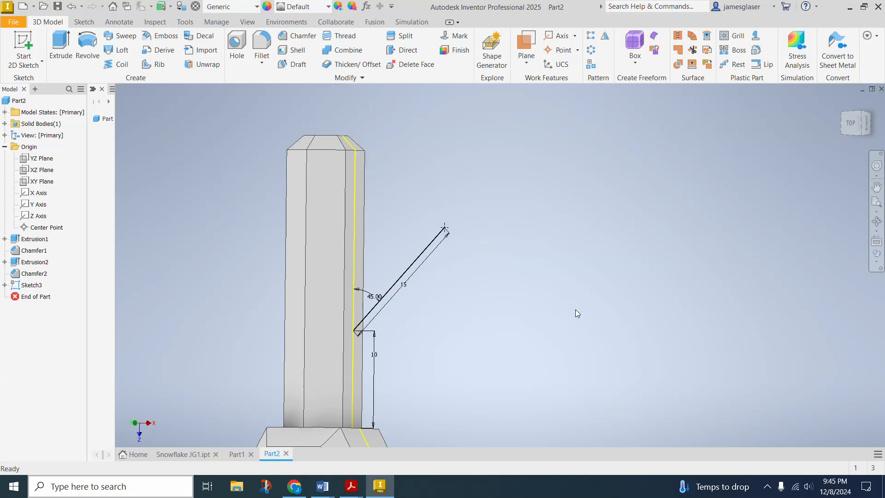
# Create a work plane normal to the slanted line at its outer end point
pyautogui.click(526, 59)
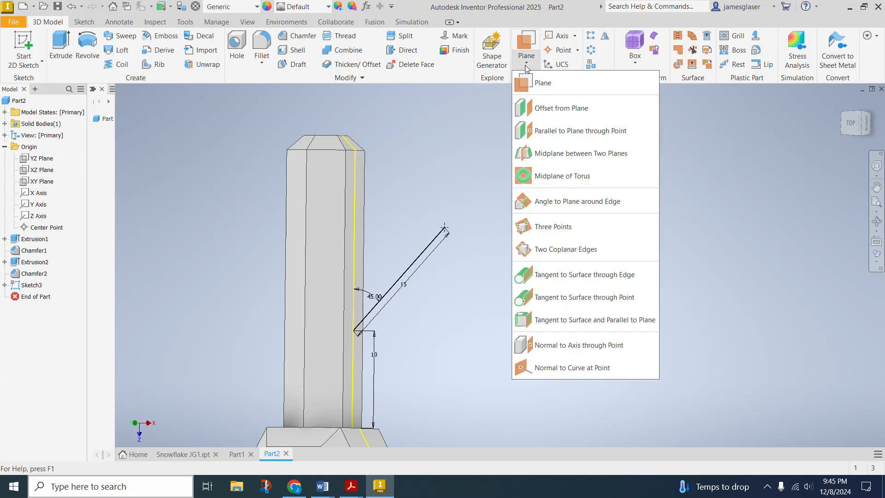
pyautogui.click(569, 367)
pyautogui.click(424, 261)
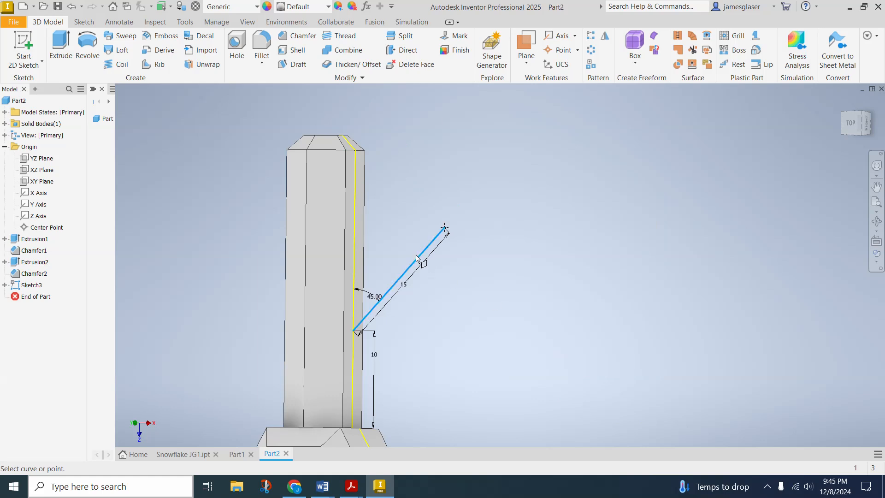
pyautogui.click(445, 229)
# Try a 55-degree angle between the slanted line and the arm's edge, and undo the change
pyautogui.keyDown('shift'); pyautogui.moveTo(653, 263); pyautogui.dragTo(488, 310, button='middle'); pyautogui.keyUp('shift')
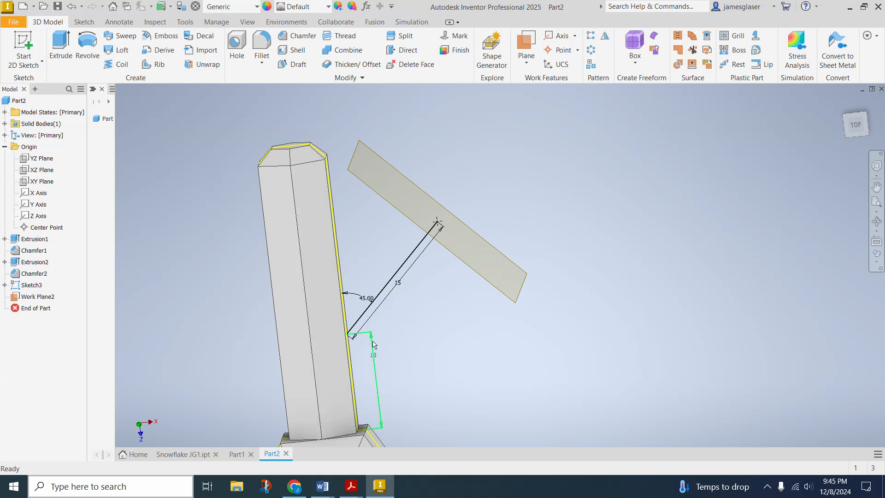
pyautogui.doubleClick(367, 299)
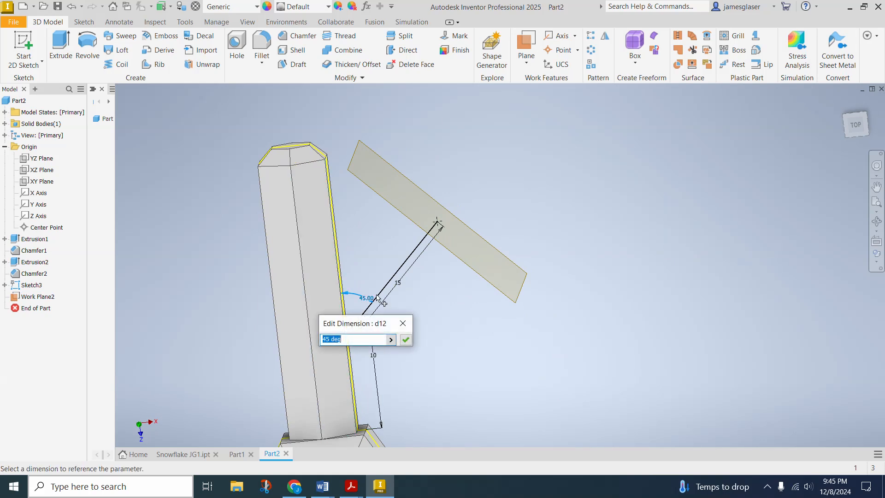
pyautogui.press('Return')
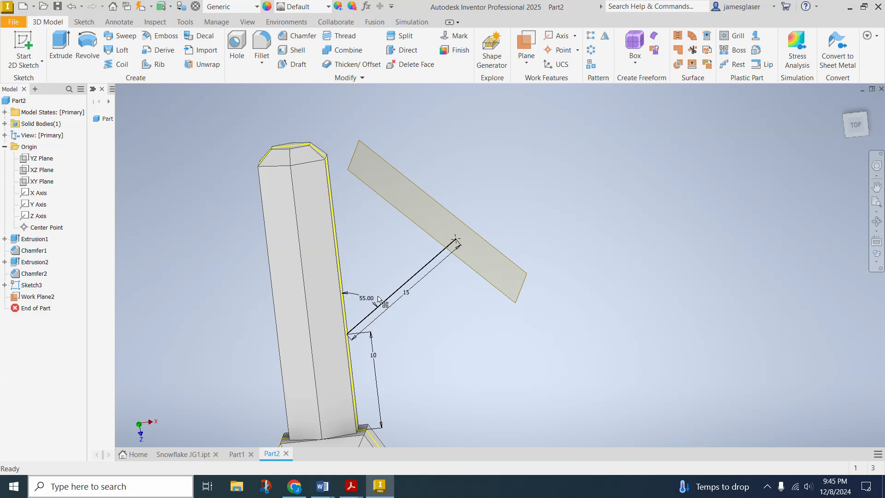
pyautogui.hotkey('ctrl', 'z')
# Start a sketch on the work plane at the line's end and project the edges of the arm's side face into it
pyautogui.keyDown('shift'); pyautogui.moveTo(611, 240); pyautogui.dragTo(646, 223, button='middle'); pyautogui.keyUp('shift')
pyautogui.keyDown('shift'); pyautogui.moveTo(594, 206); pyautogui.dragTo(576, 193, button='middle'); pyautogui.keyUp('shift')
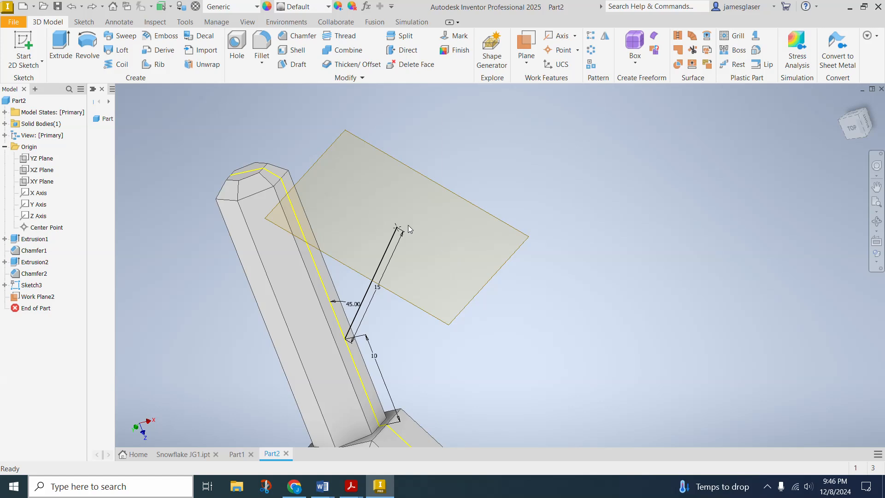
pyautogui.click(24, 56)
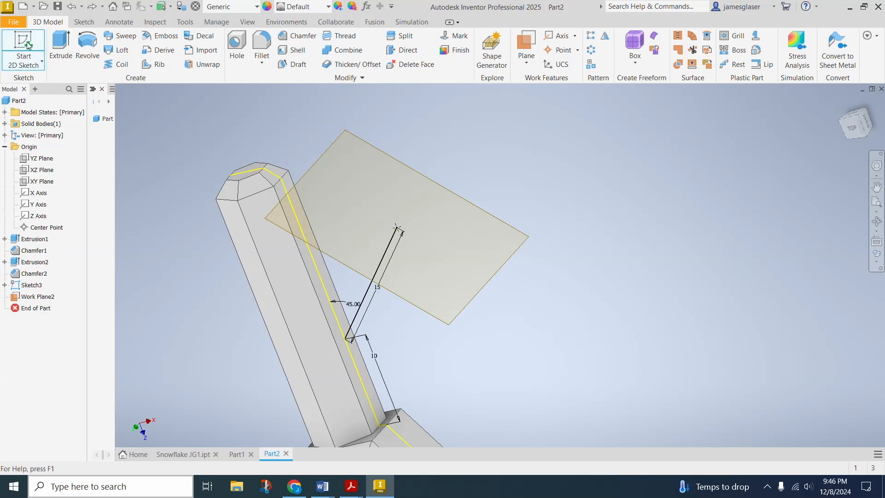
pyautogui.click(456, 320)
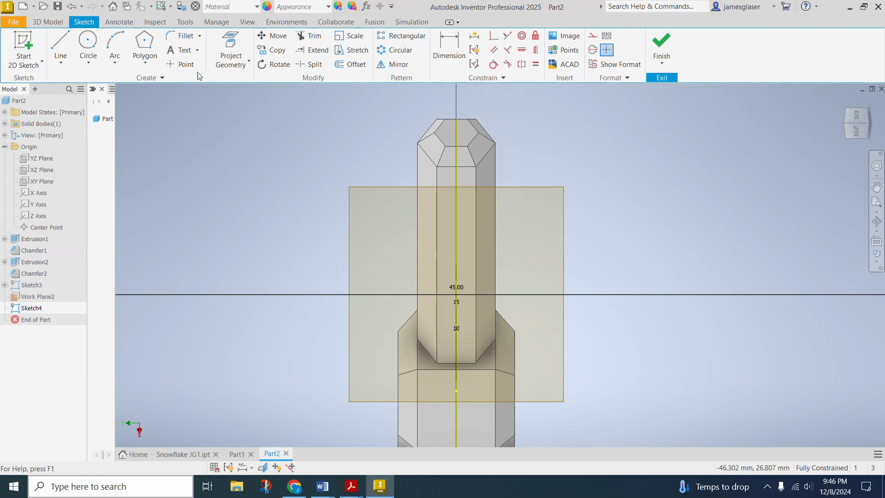
pyautogui.click(234, 63)
pyautogui.click(236, 86)
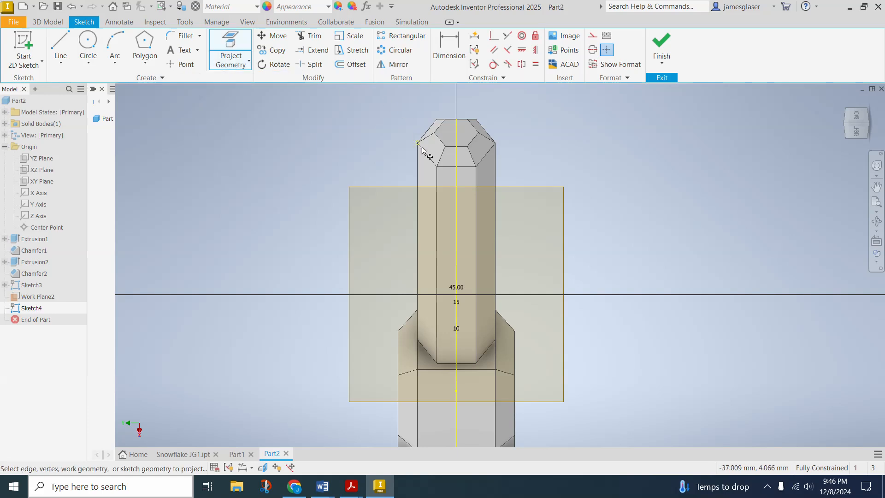
pyautogui.click(471, 181)
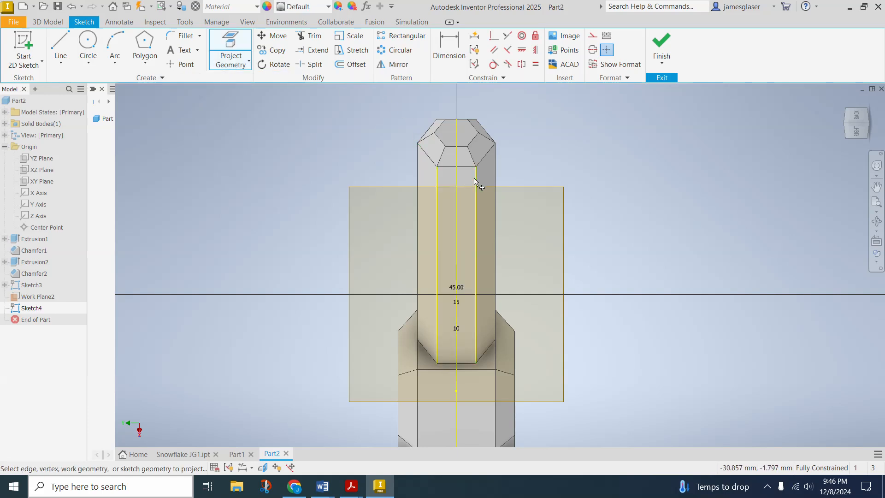
# Draw a six-sided inscribed polygon centred on the slanted line's end point, with a corner on the projected arm edge
pyautogui.click(145, 43)
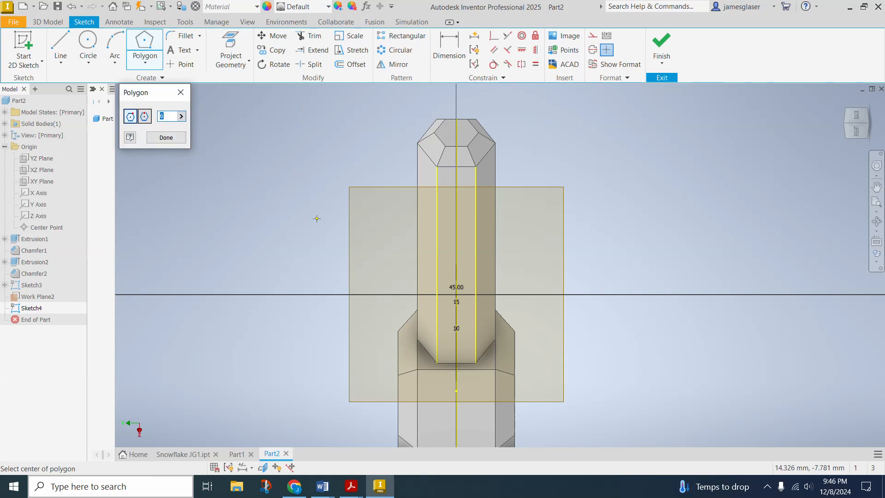
pyautogui.keyDown('shift'); pyautogui.moveTo(588, 281); pyautogui.dragTo(612, 281, button='middle'); pyautogui.keyUp('shift')
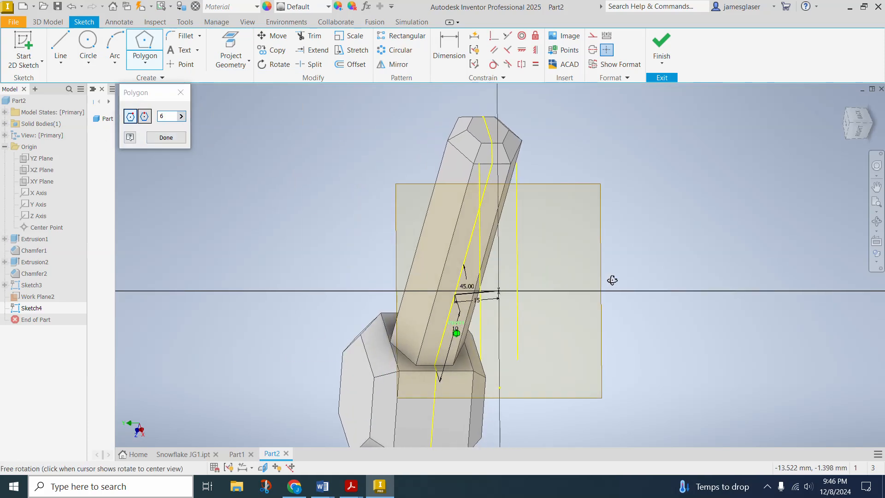
pyautogui.click(499, 290)
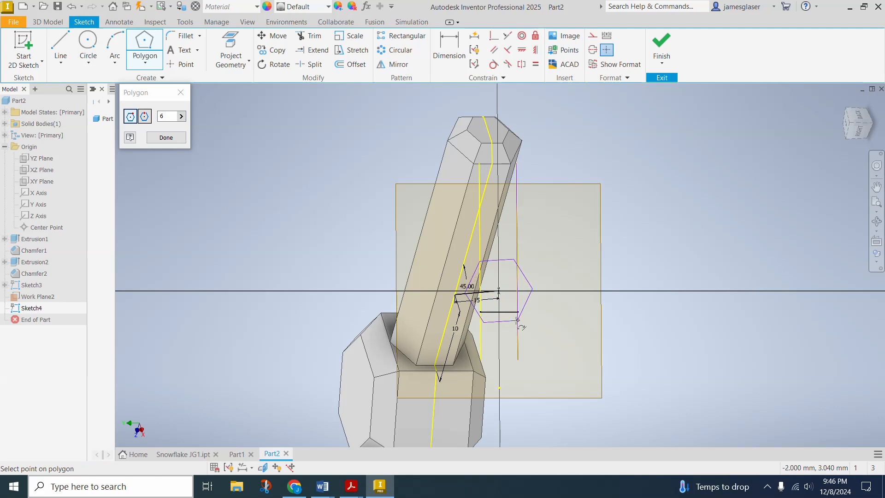
pyautogui.keyDown('shift'); pyautogui.moveTo(517, 320); pyautogui.dragTo(489, 321, button='middle'); pyautogui.keyUp('shift')
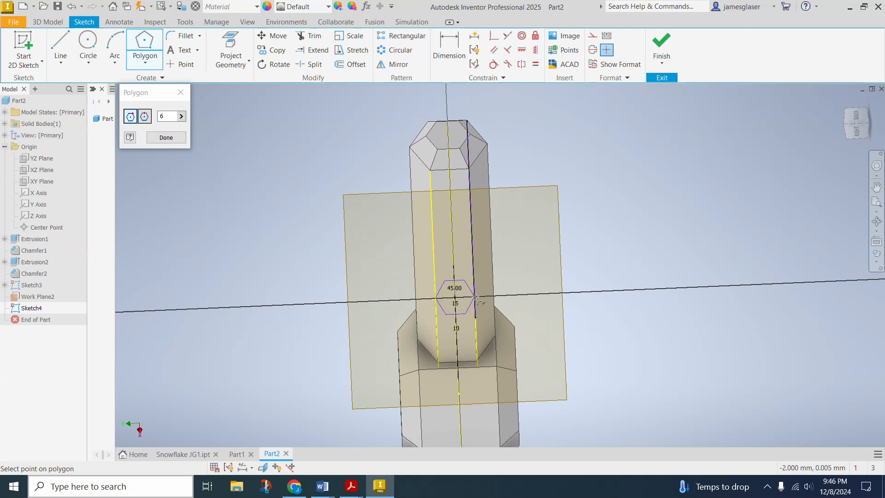
pyautogui.scroll(4, 475, 298)
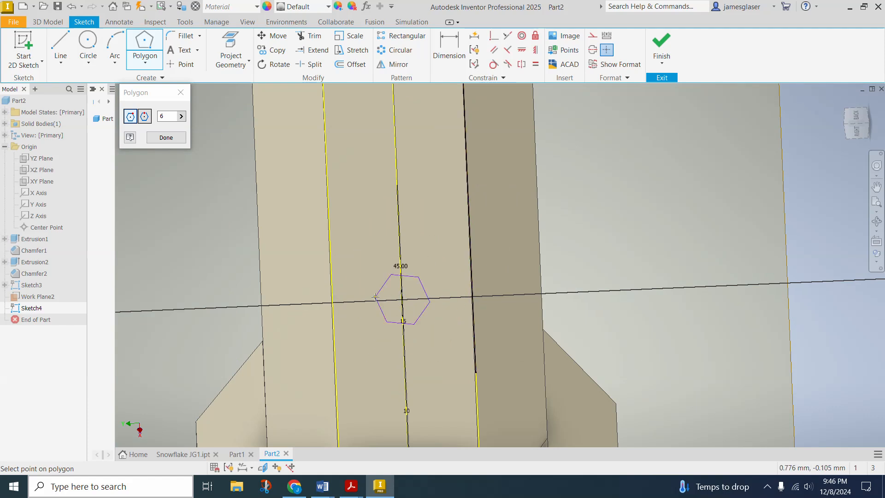
pyautogui.click(332, 304)
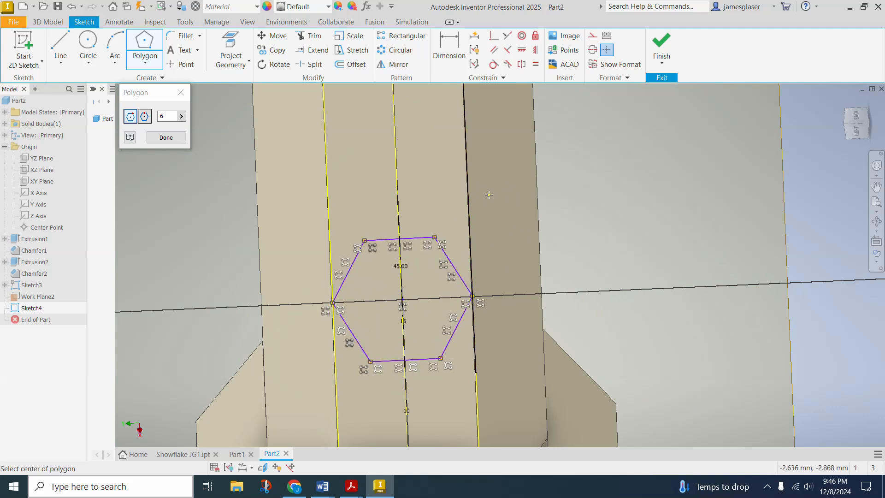
pyautogui.click(165, 138)
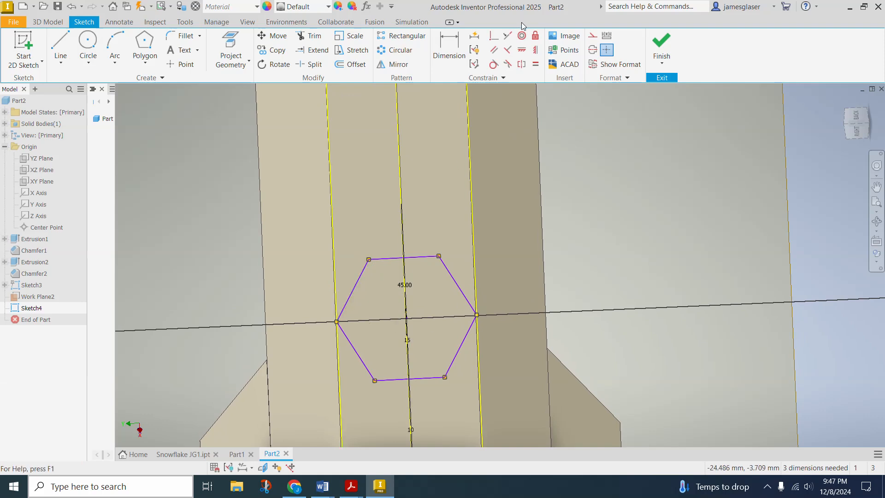
# Constrain the hexagon's upper side perpendicular to the projected arm edge and finish the sketch
pyautogui.click(509, 50)
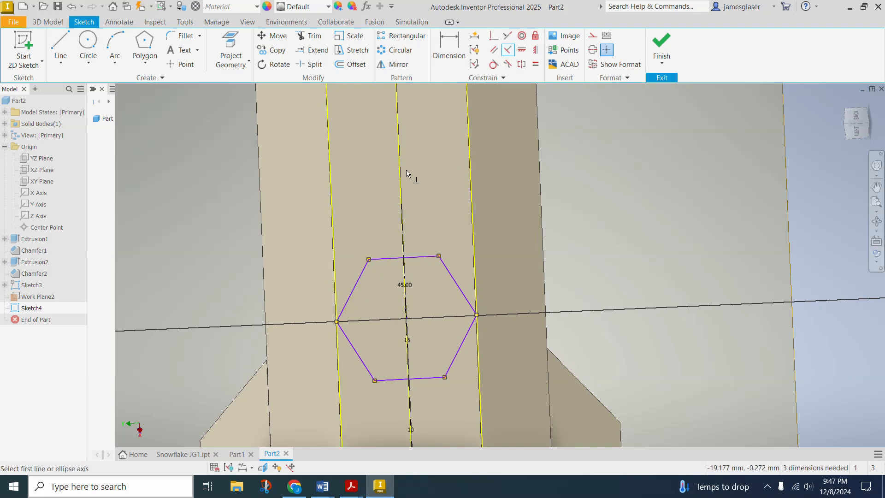
pyautogui.click(388, 260)
pyautogui.click(331, 222)
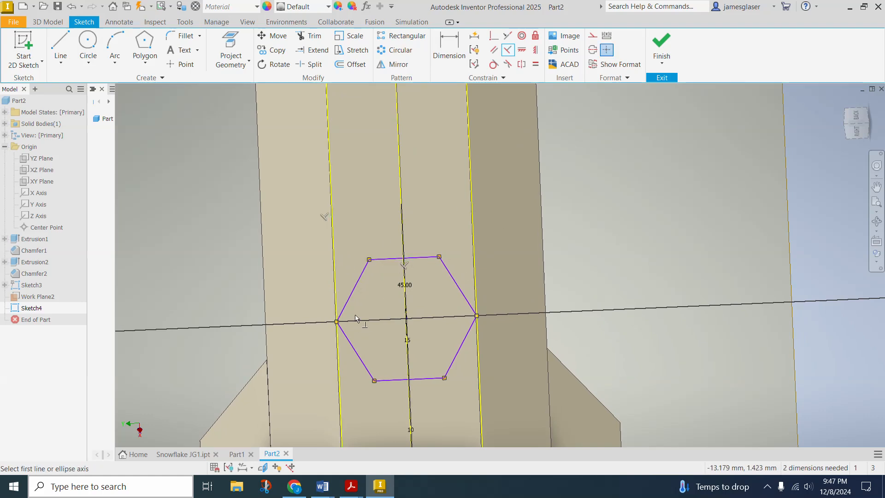
pyautogui.scroll(5, 487, 190)
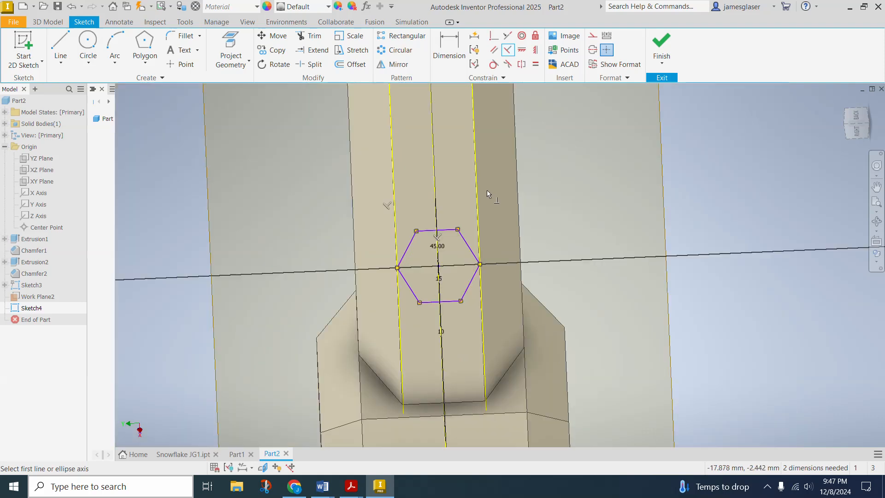
pyautogui.click(675, 44)
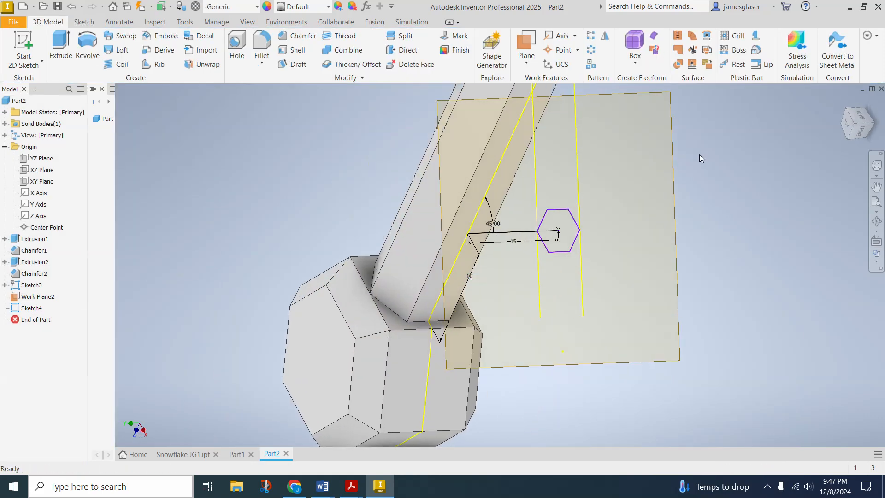
# Extrude the hexagon profile from its sketch plane back toward the arm, ending at the next face and joined to the body
pyautogui.click(70, 57)
pyautogui.click(560, 233)
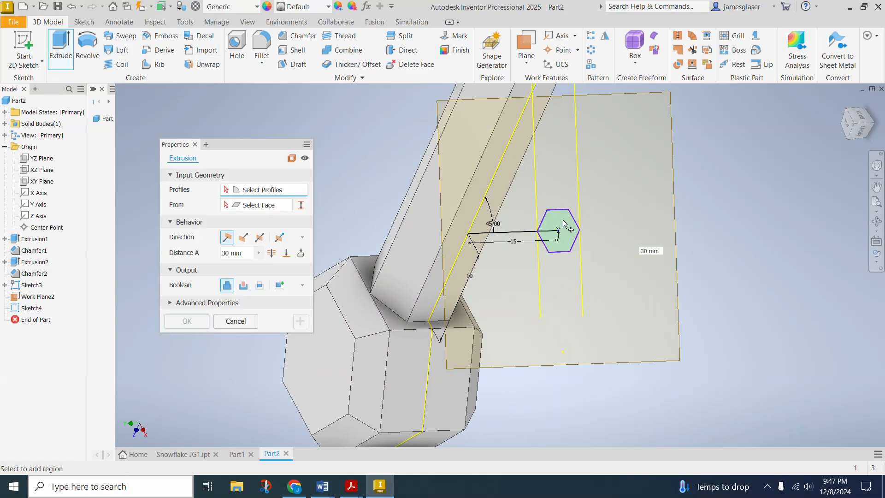
pyautogui.click(243, 237)
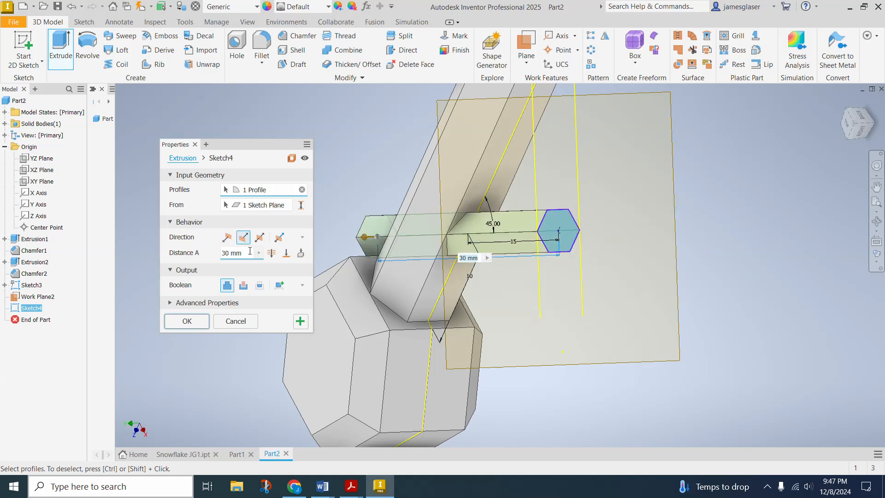
pyautogui.keyDown('shift'); pyautogui.moveTo(688, 305); pyautogui.dragTo(710, 295, button='middle'); pyautogui.keyUp('shift')
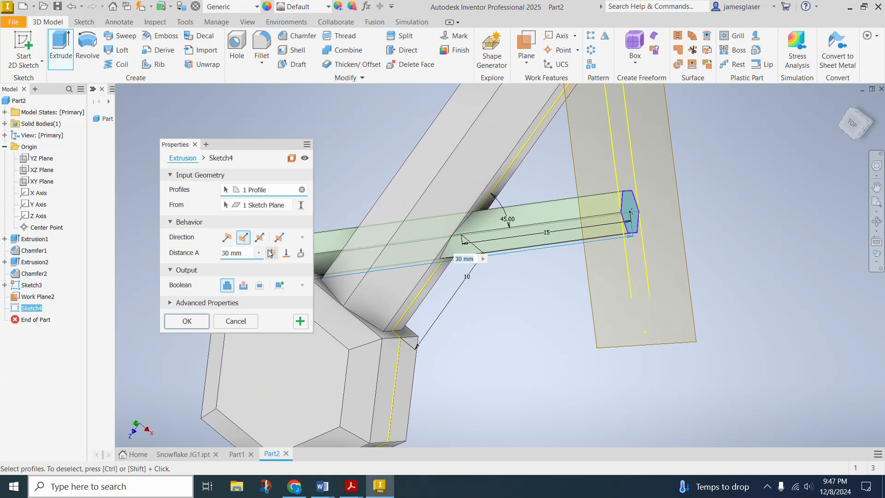
pyautogui.click(301, 253)
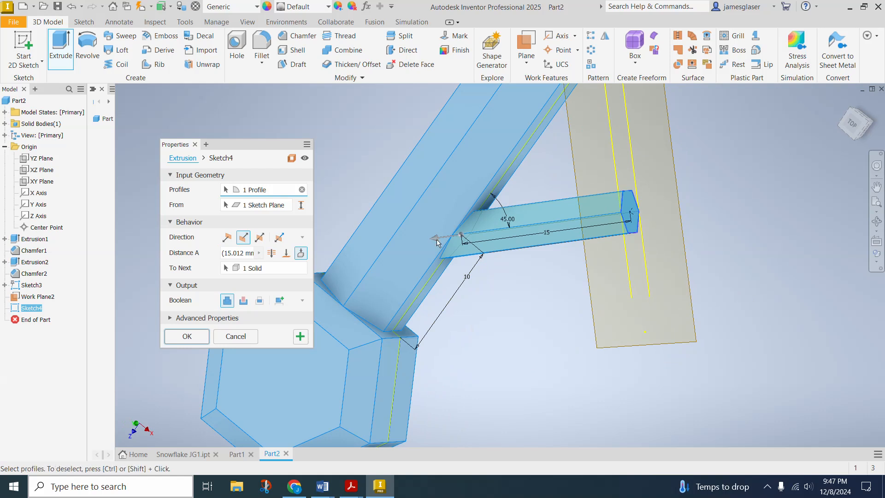
pyautogui.click(187, 338)
pyautogui.moveTo(500, 387)
pyautogui.keyDown('shift'); pyautogui.mouseDown(button='middle')
pyautogui.moveTo(490, 399)
pyautogui.moveTo(501, 388)
pyautogui.moveTo(490, 388)
pyautogui.mouseUp(button='middle'); pyautogui.keyUp('shift')
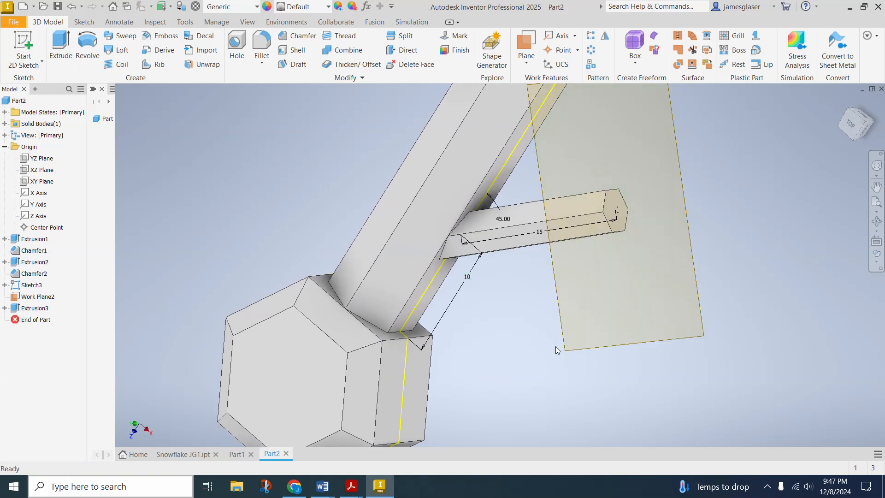
# Hide the work plane at the outer end of the side branch
pyautogui.rightClick(567, 346)
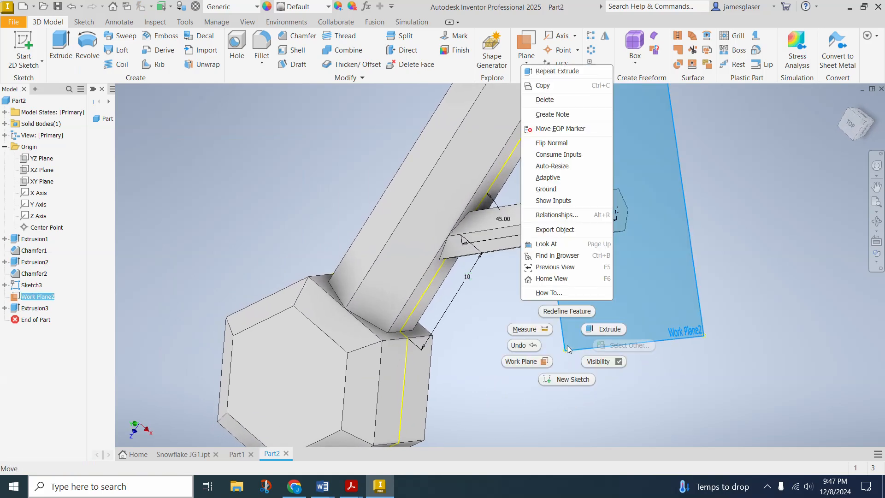
pyautogui.click(619, 363)
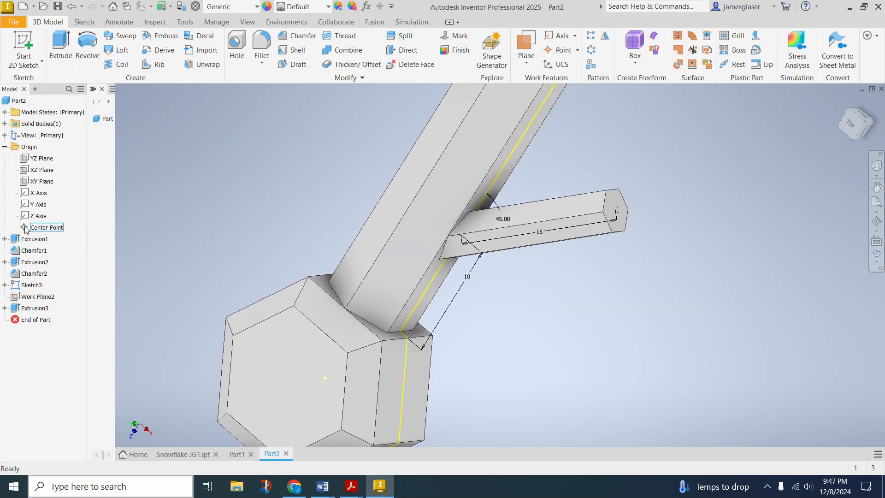
pyautogui.rightClick(29, 299)
pyautogui.click(70, 318)
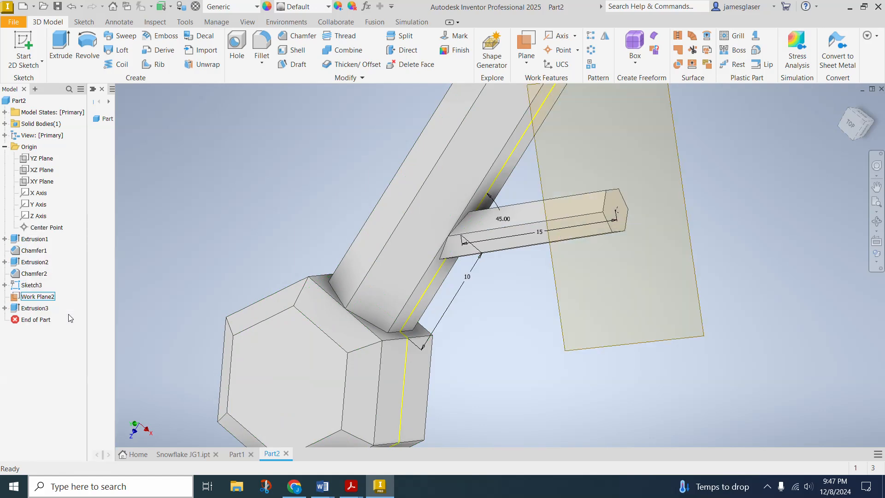
pyautogui.rightClick(61, 300)
pyautogui.click(69, 318)
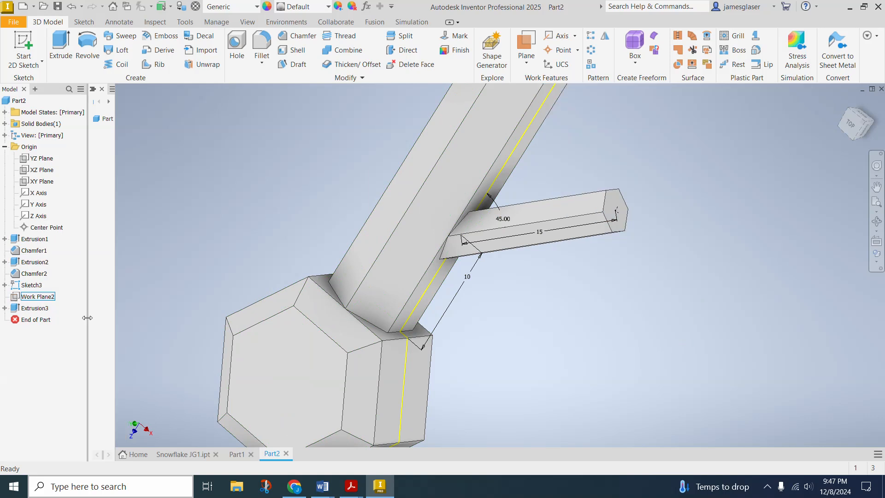
# Chamfer the edges around the side branch's hexagonal end face by 1 mm
pyautogui.click(298, 37)
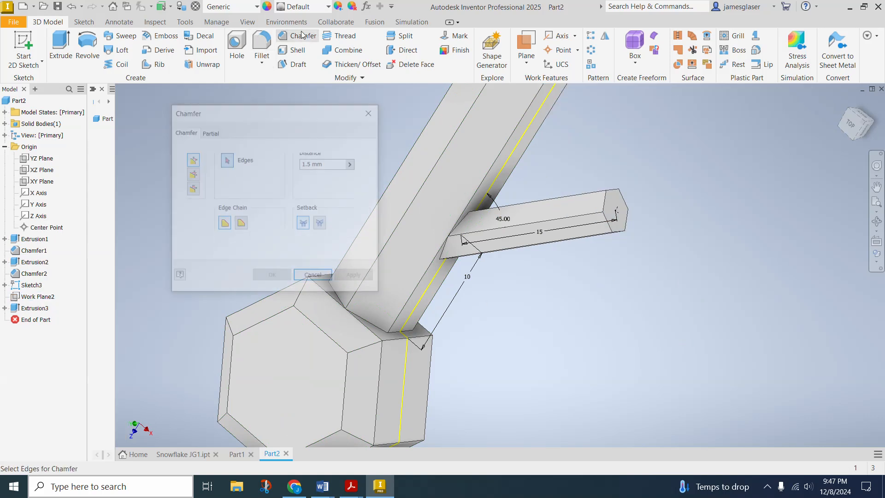
pyautogui.click(616, 198)
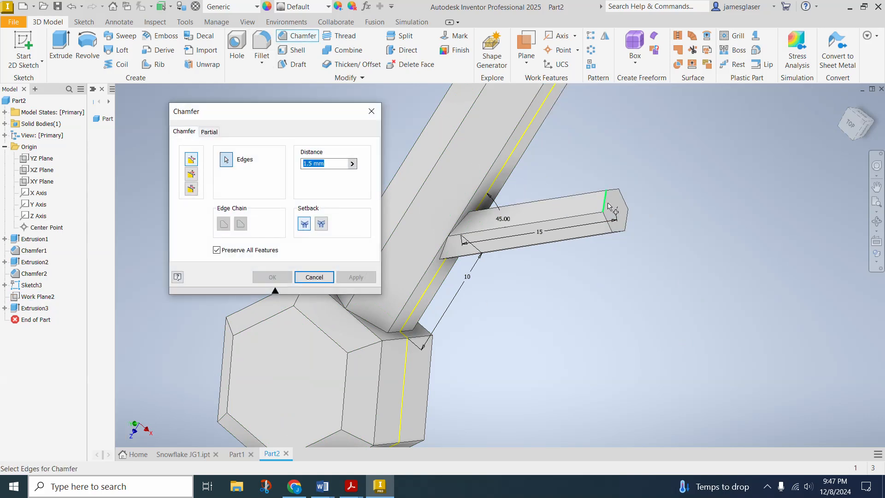
pyautogui.keyDown('shift'); pyautogui.moveTo(709, 190); pyautogui.dragTo(681, 186, button='middle'); pyautogui.keyUp('shift')
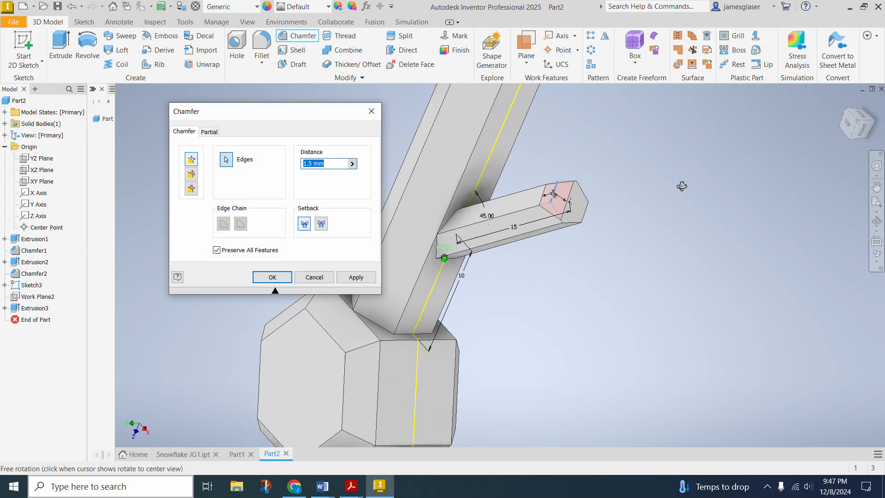
pyautogui.click(310, 162)
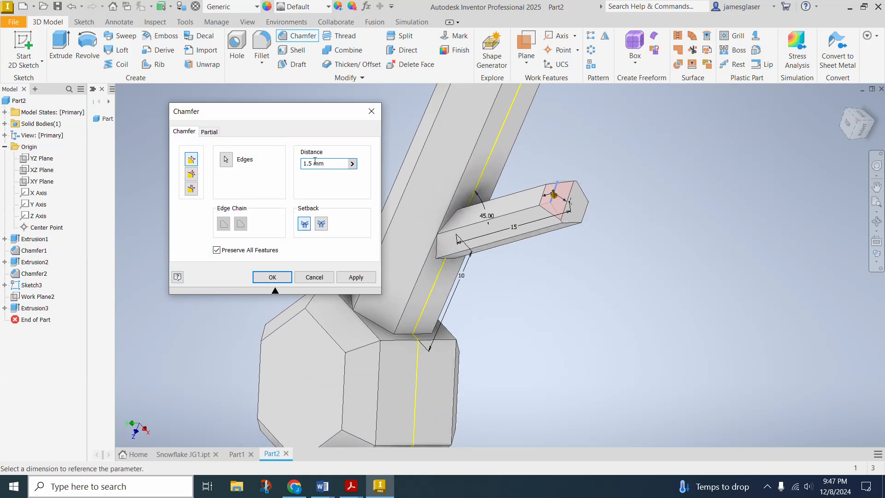
pyautogui.click(567, 181)
pyautogui.click(586, 196)
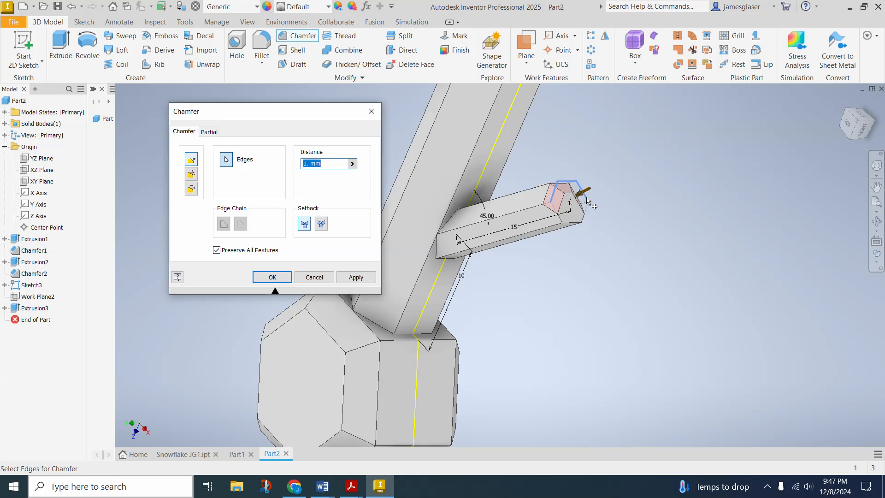
pyautogui.click(573, 223)
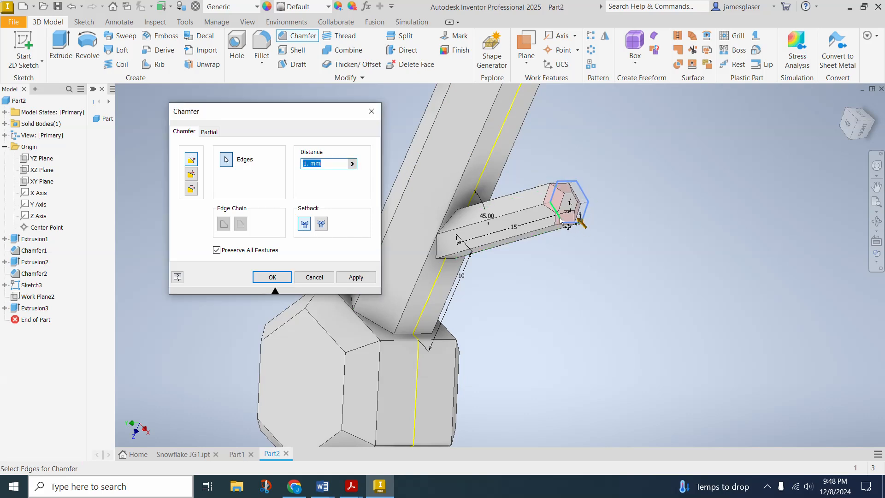
pyautogui.click(556, 214)
pyautogui.keyDown('shift'); pyautogui.moveTo(650, 245); pyautogui.dragTo(719, 248, button='middle'); pyautogui.keyUp('shift')
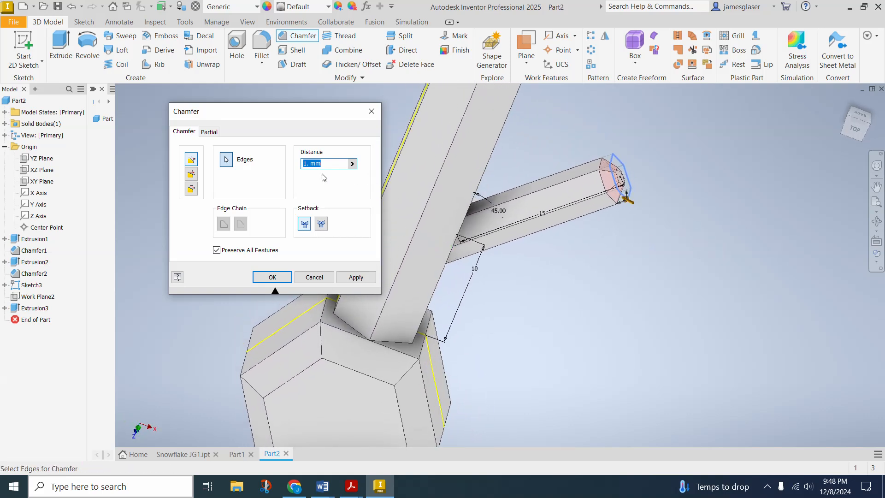
pyautogui.click(355, 277)
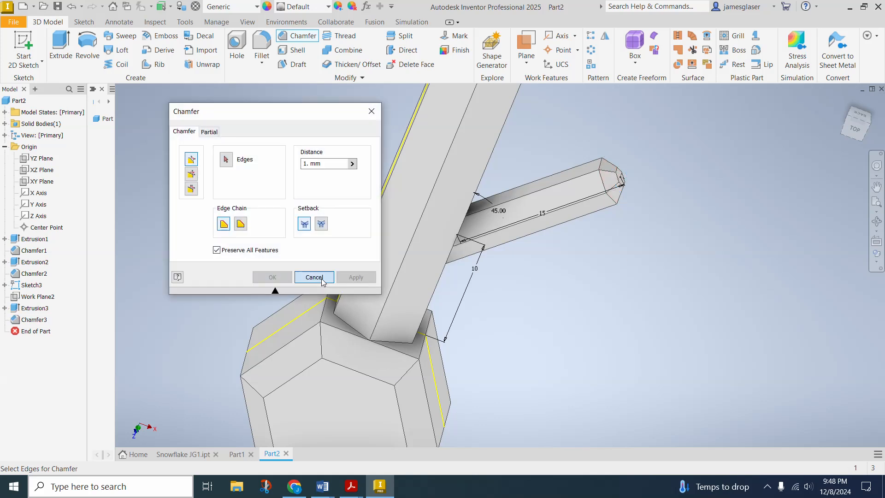
pyautogui.click(314, 277)
pyautogui.scroll(-3, 673, 297)
pyautogui.keyDown('shift'); pyautogui.moveTo(693, 279); pyautogui.dragTo(695, 245, button='middle'); pyautogui.keyUp('shift')
pyautogui.click(854, 120)
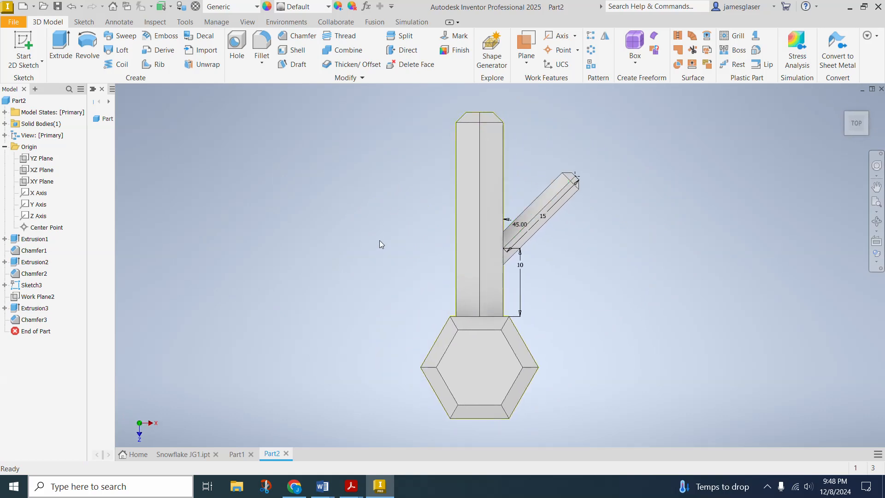
pyautogui.keyDown('shift'); pyautogui.moveTo(737, 206); pyautogui.dragTo(709, 203, button='middle'); pyautogui.keyUp('shift')
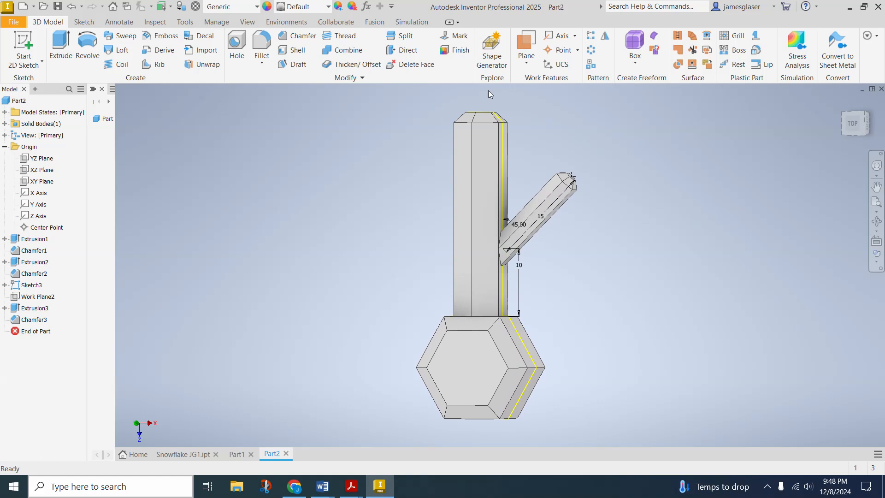
pyautogui.click(591, 37)
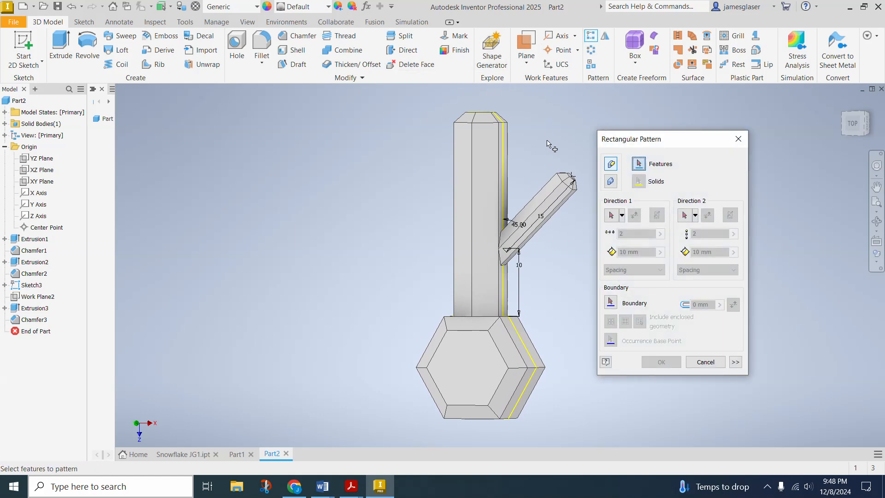
pyautogui.click(548, 192)
pyautogui.click(563, 177)
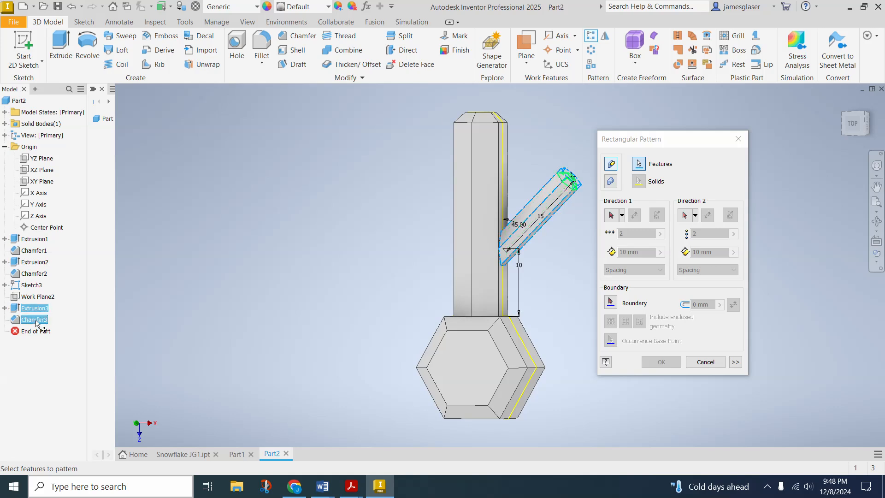
pyautogui.press('Escape')
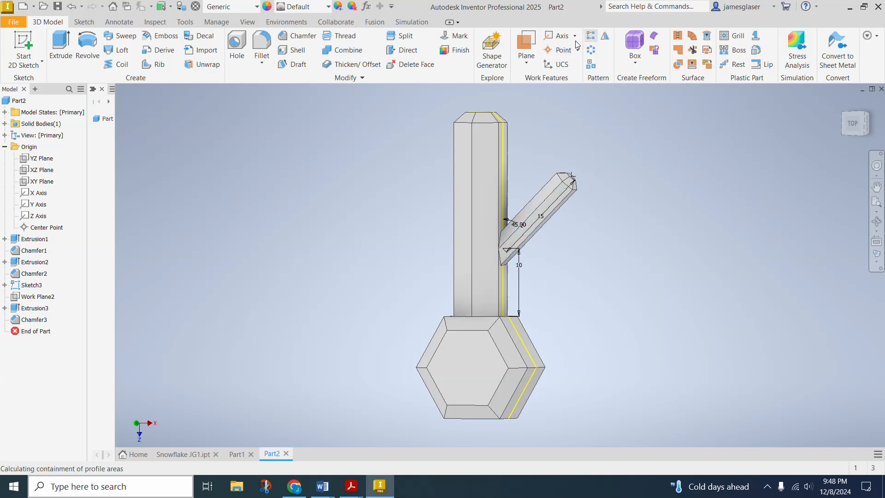
# Set up a rectangular pattern of the side branch extrusion and its chamfer along the arm's long edge, directed toward the arm's tip
pyautogui.click(590, 36)
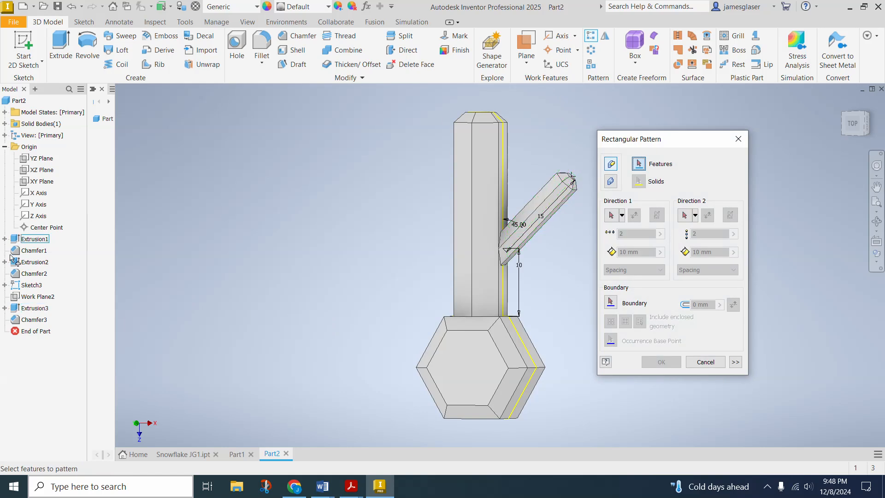
pyautogui.click(38, 311)
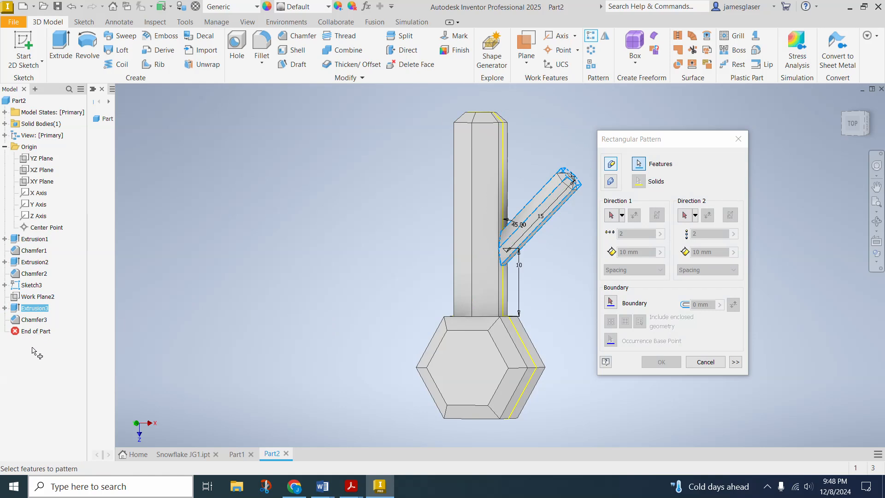
pyautogui.click(35, 320)
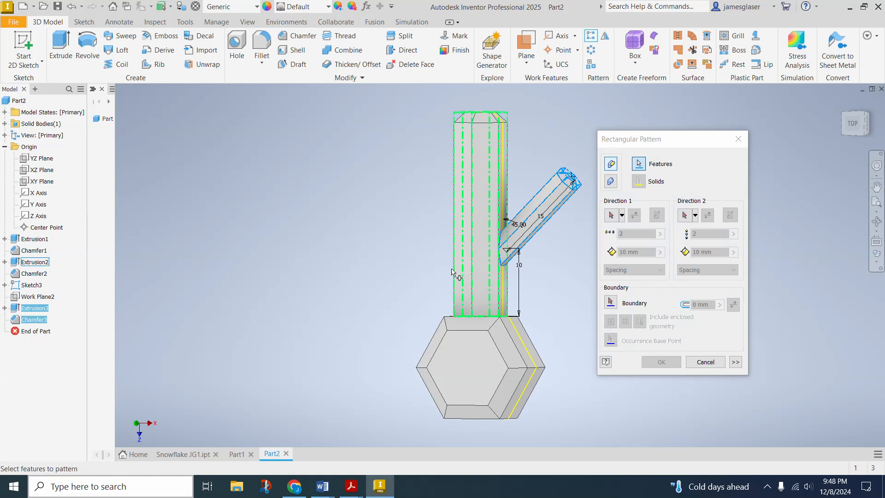
pyautogui.click(612, 220)
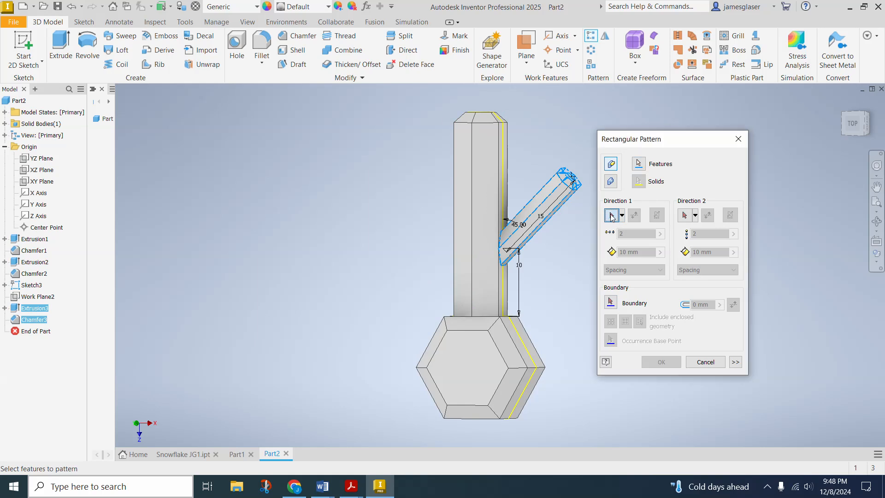
pyautogui.click(611, 215)
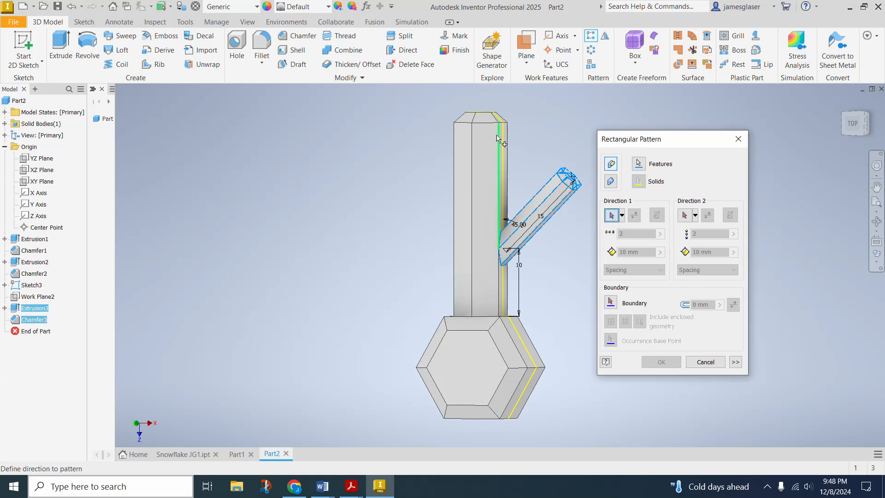
pyautogui.click(499, 165)
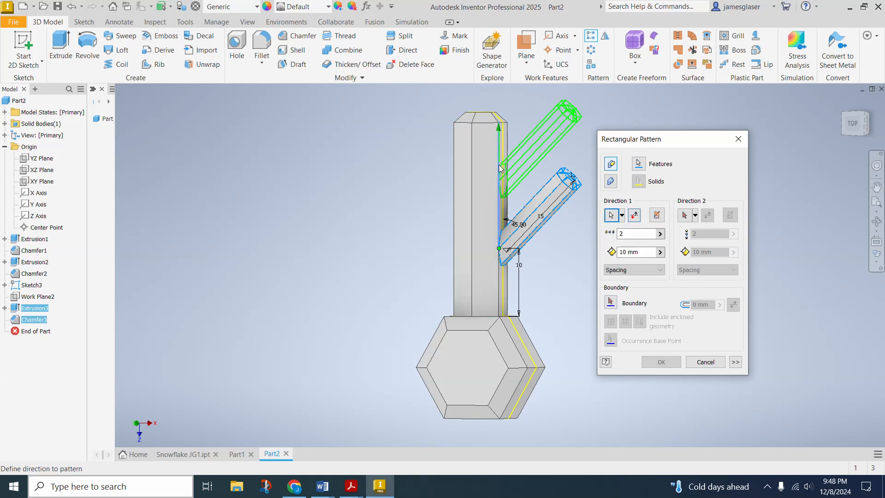
pyautogui.moveTo(561, 277); pyautogui.dragTo(492, 285, button='middle')
pyautogui.click(635, 215)
pyautogui.click(637, 220)
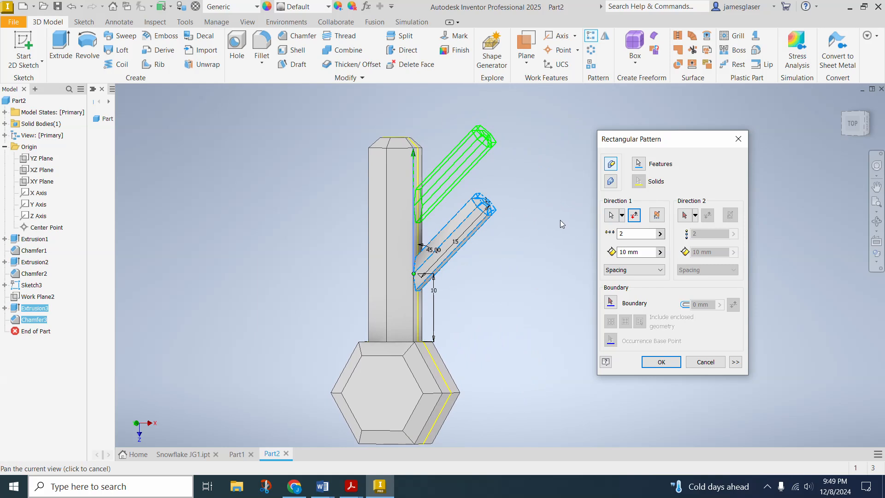
pyautogui.keyDown('shift'); pyautogui.moveTo(528, 213); pyautogui.dragTo(538, 216, button='middle'); pyautogui.keyUp('shift')
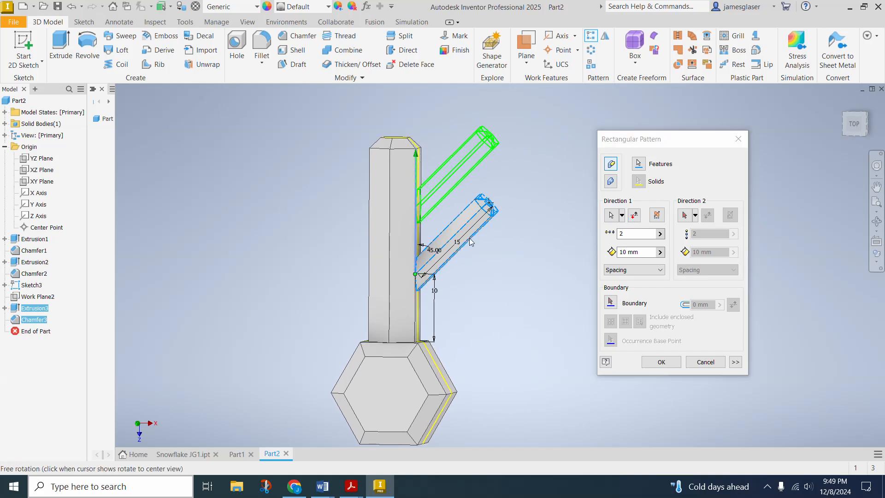
# Try three occurrences in the side branch pattern, and return the count to 2
pyautogui.moveTo(637, 234); pyautogui.dragTo(613, 240)
pyautogui.write('3')
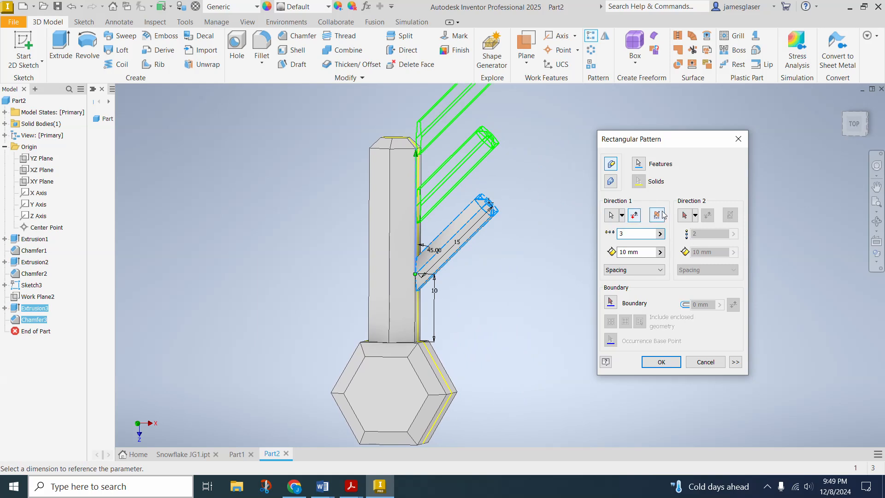
pyautogui.doubleClick(630, 235)
pyautogui.write('2')
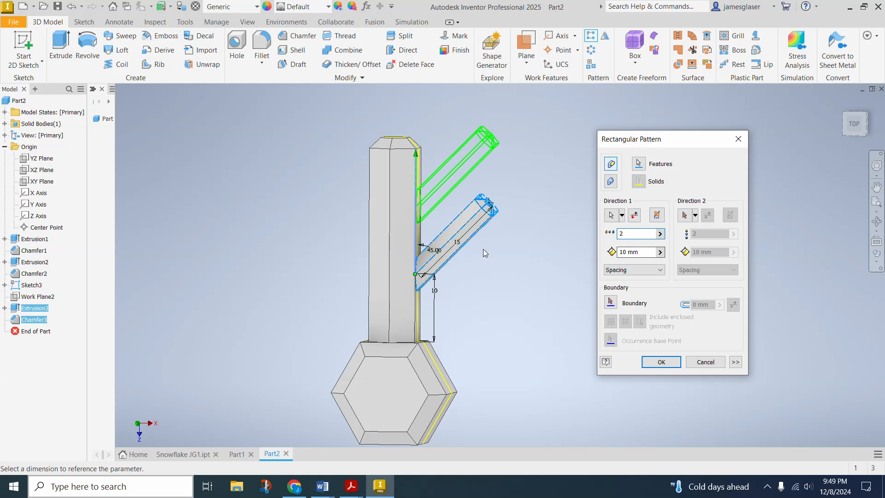
# Try pattern spacings of 12 mm and 8 mm between the side branches, and return the spacing to 10 mm
pyautogui.click(625, 252)
pyautogui.press('BackSpace')
pyautogui.write('2')
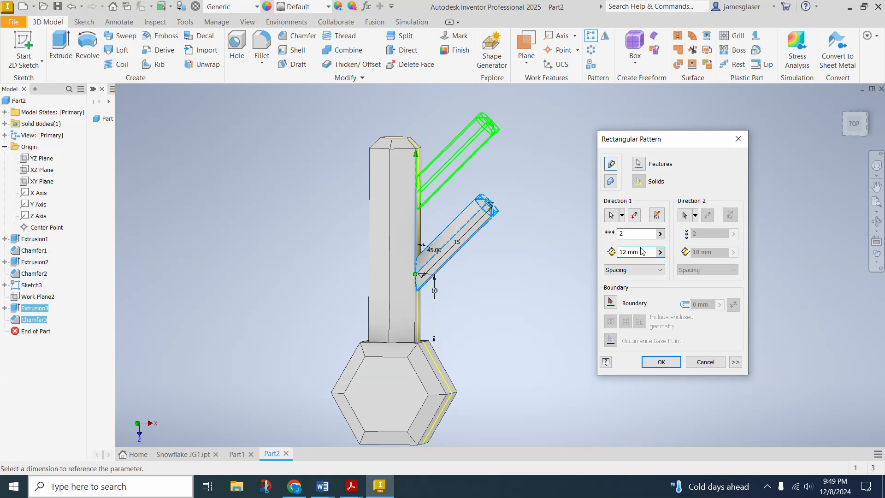
pyautogui.write('8')
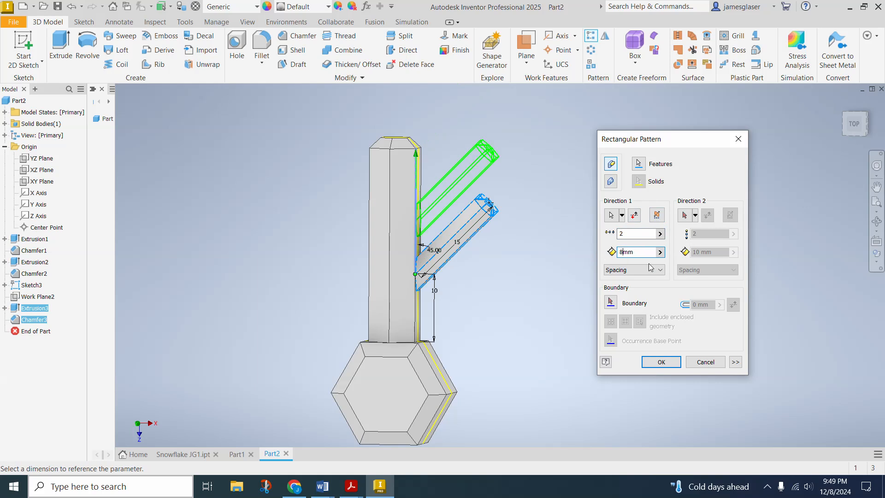
pyautogui.press('BackSpace')
pyautogui.write('10')
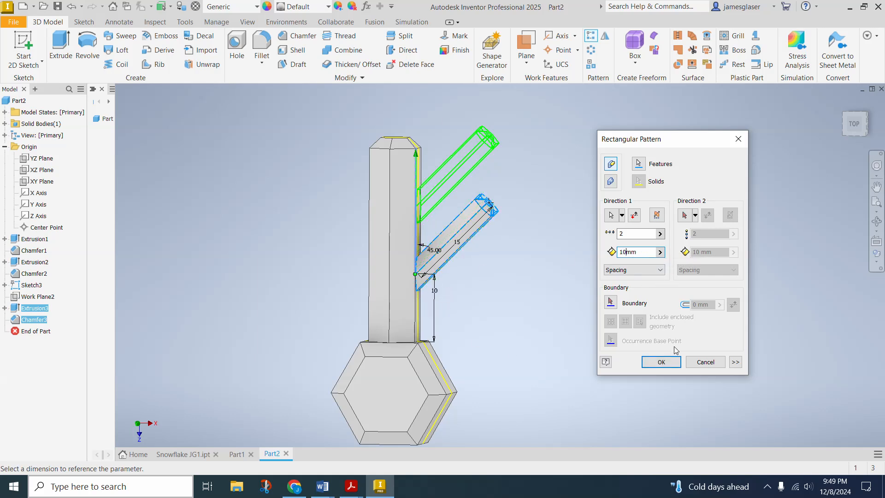
# Create the side branch pattern with two occurrences spaced 10 mm along the arm
pyautogui.click(661, 362)
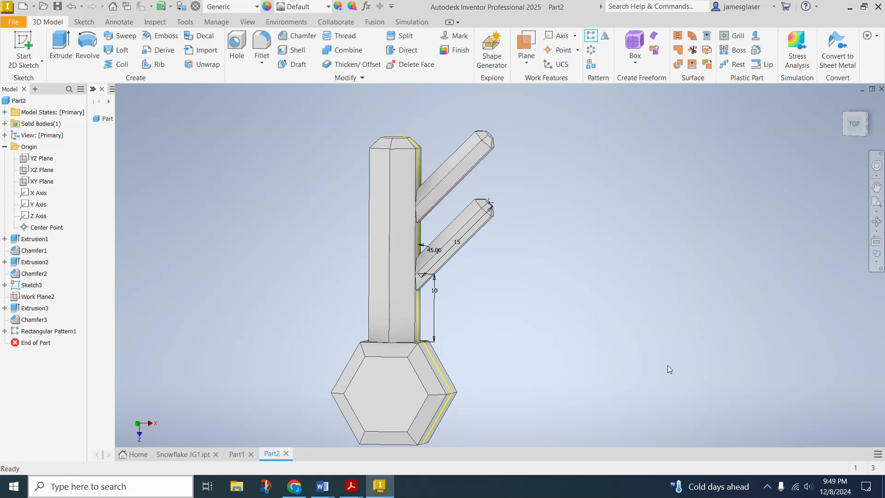
pyautogui.keyDown('shift'); pyautogui.moveTo(536, 284); pyautogui.dragTo(425, 165, button='middle'); pyautogui.keyUp('shift')
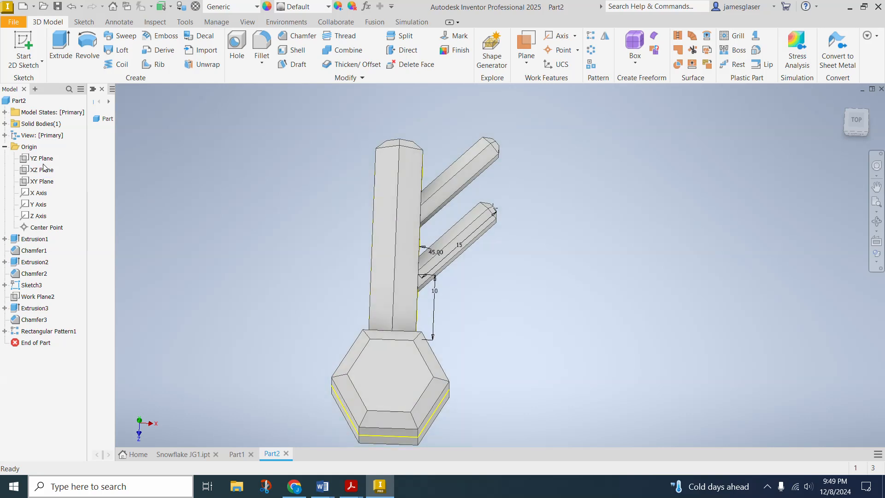
pyautogui.keyDown('shift'); pyautogui.moveTo(258, 165); pyautogui.dragTo(120, 167, button='middle'); pyautogui.keyUp('shift')
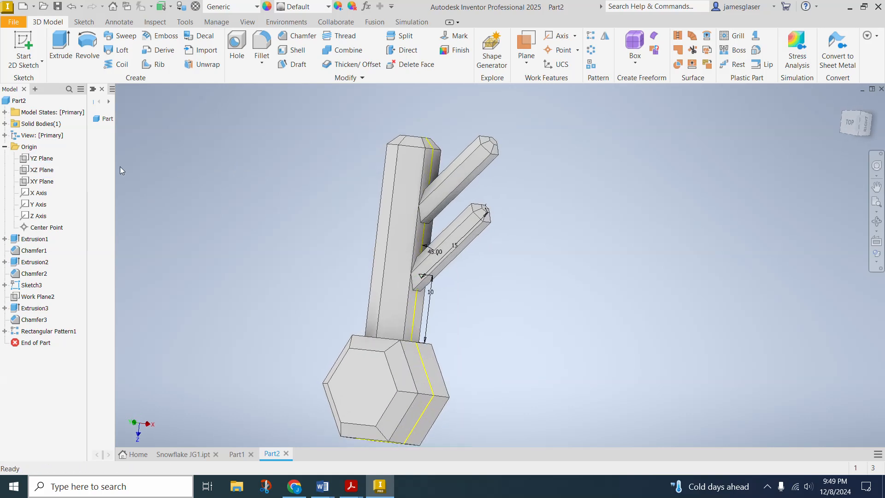
# Show the YZ origin plane to check its position against the arm, and hide it again
pyautogui.rightClick(43, 161)
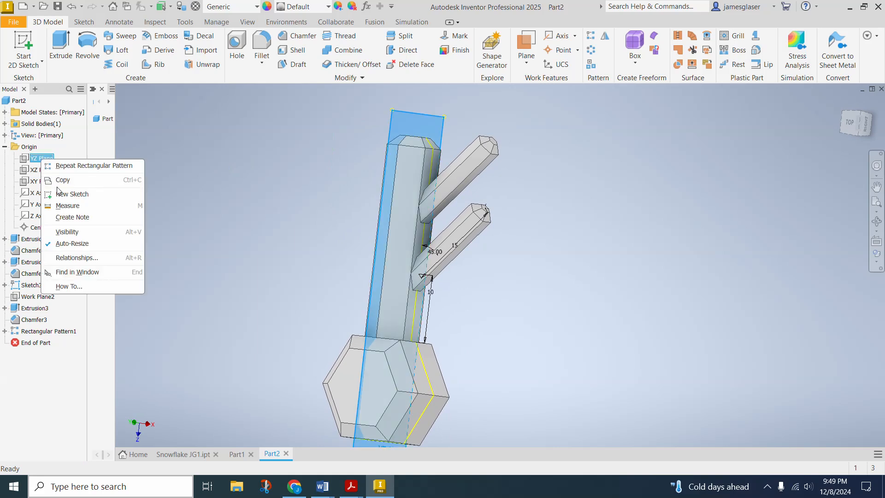
pyautogui.click(84, 232)
pyautogui.keyDown('shift'); pyautogui.moveTo(176, 203); pyautogui.dragTo(198, 207, button='middle'); pyautogui.keyUp('shift')
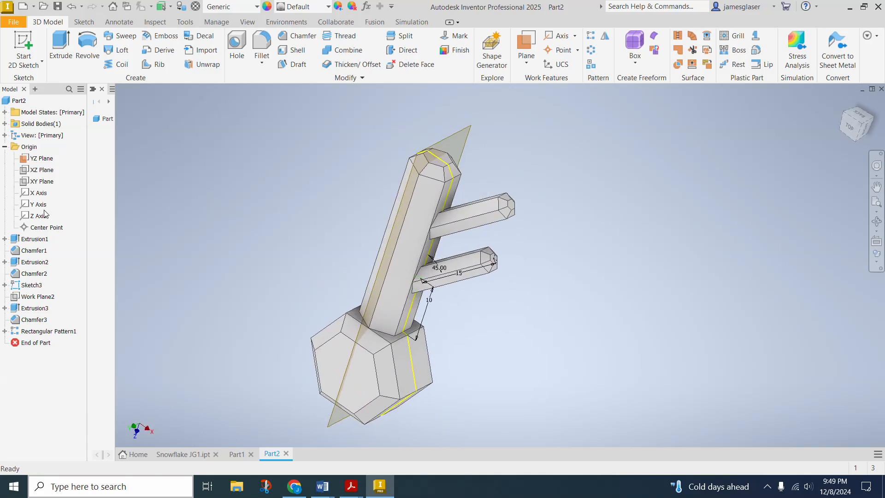
pyautogui.rightClick(41, 156)
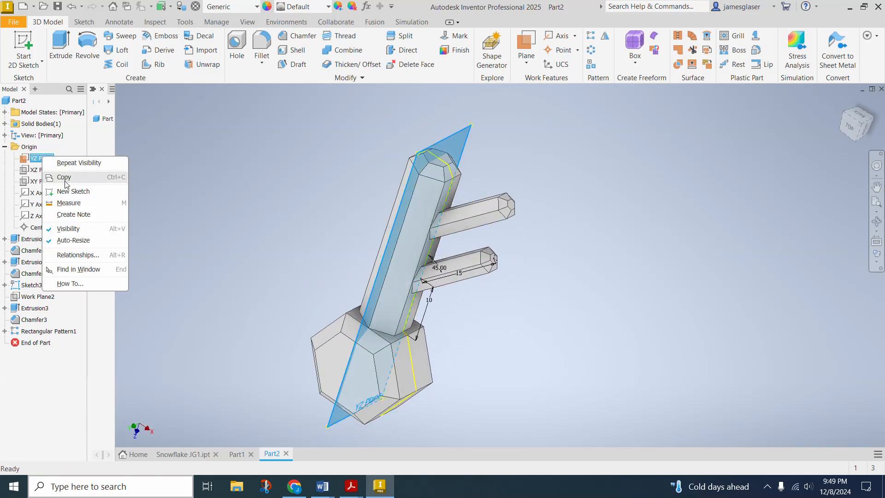
pyautogui.click(74, 229)
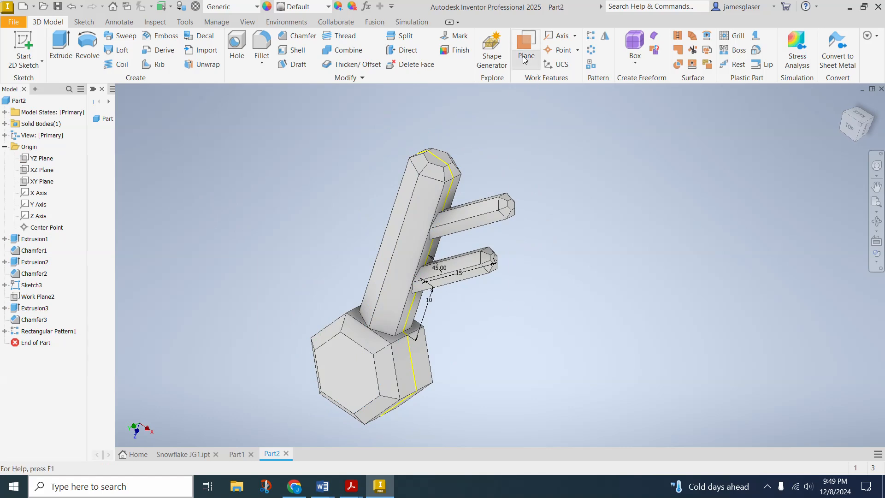
# Try a midplane between two side faces of the arm, and undo it
pyautogui.click(525, 57)
pyautogui.click(562, 154)
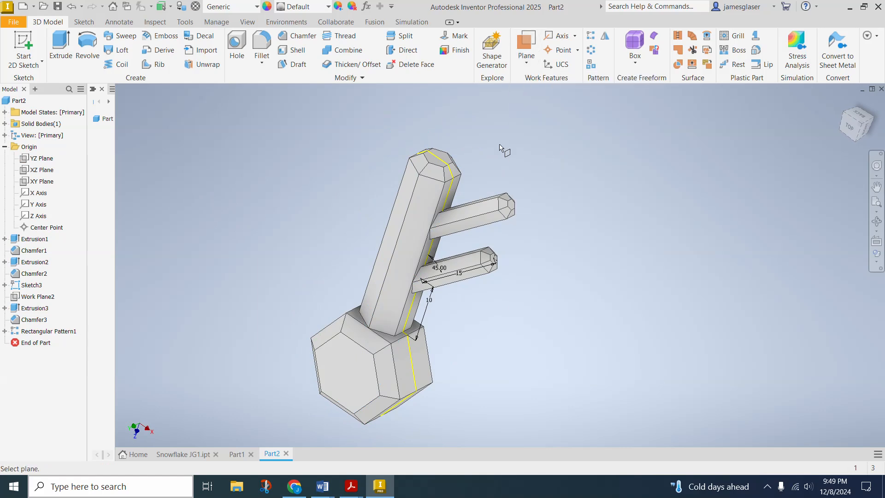
pyautogui.click(464, 182)
pyautogui.keyDown('shift'); pyautogui.moveTo(578, 143); pyautogui.dragTo(631, 194, button='middle'); pyautogui.keyUp('shift')
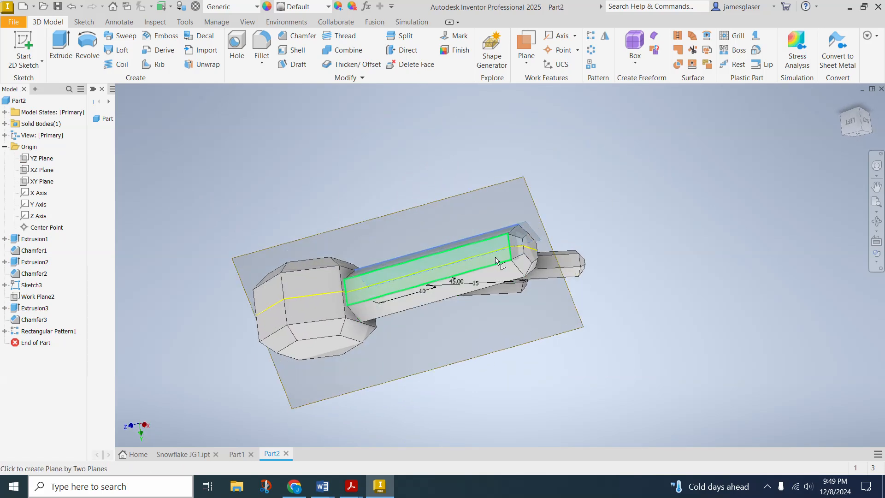
pyautogui.click(497, 262)
pyautogui.keyDown('shift'); pyautogui.moveTo(653, 256); pyautogui.dragTo(641, 197, button='middle'); pyautogui.keyUp('shift')
pyautogui.hotkey('ctrl', 'z')
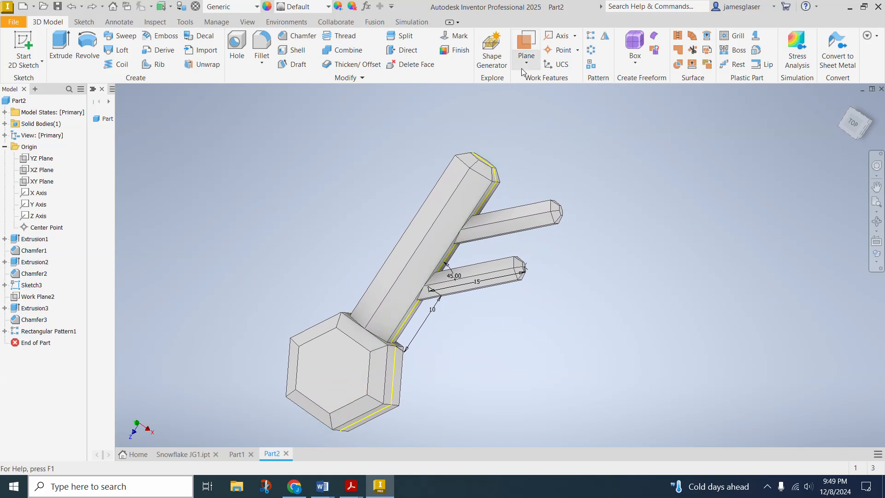
# Create a work plane midway between the arm's two opposite side faces, running lengthwise through the arm's centre
pyautogui.click(527, 63)
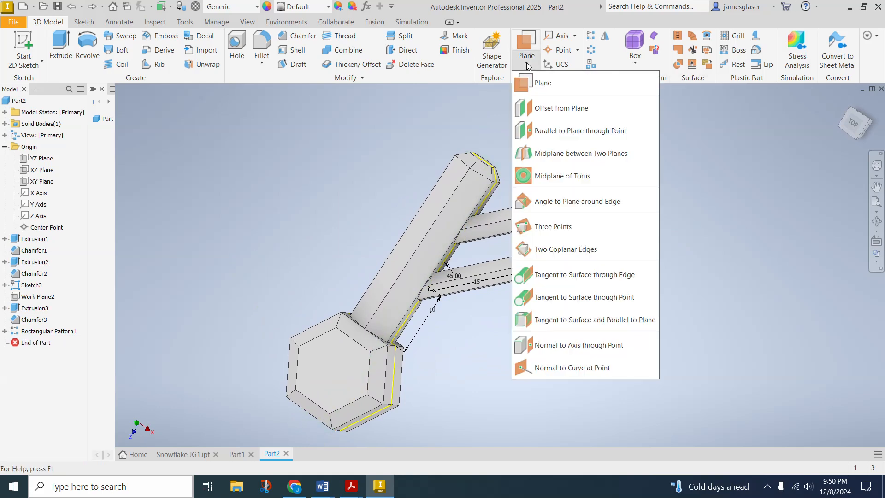
pyautogui.click(547, 154)
pyautogui.keyDown('shift'); pyautogui.moveTo(602, 161); pyautogui.dragTo(513, 164, button='middle'); pyautogui.keyUp('shift')
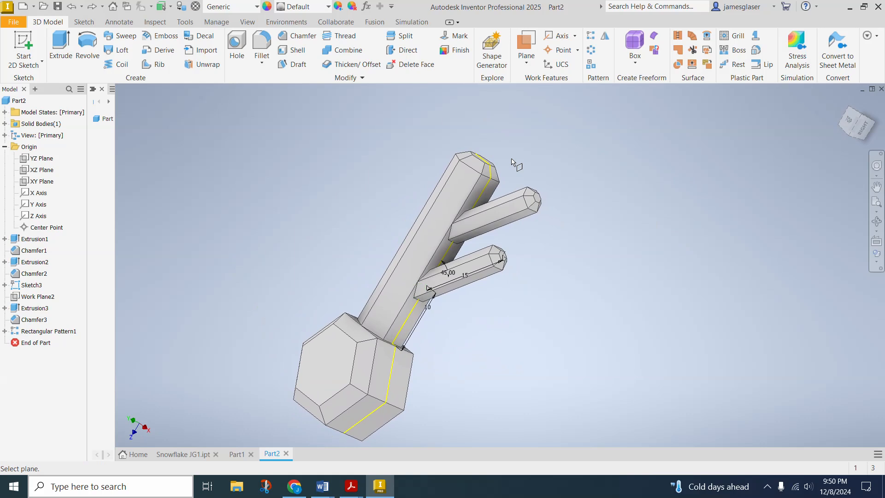
pyautogui.click(408, 334)
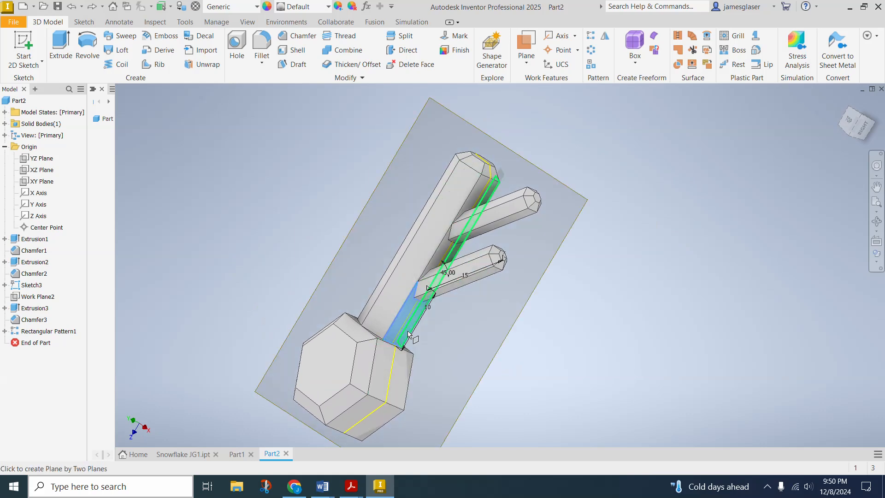
pyautogui.keyDown('shift'); pyautogui.moveTo(296, 207); pyautogui.dragTo(413, 234, button='middle'); pyautogui.keyUp('shift')
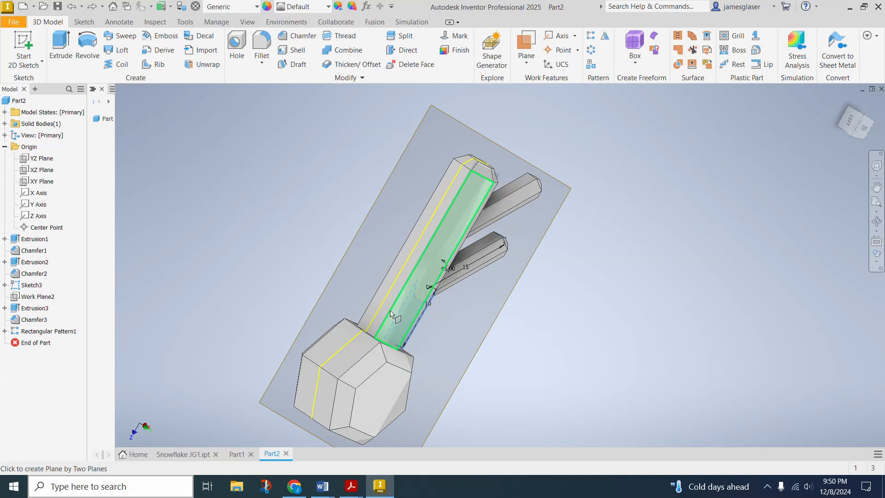
pyautogui.click(390, 309)
pyautogui.keyDown('shift'); pyautogui.moveTo(391, 310); pyautogui.dragTo(625, 316, button='middle'); pyautogui.keyUp('shift')
pyautogui.moveTo(657, 251)
pyautogui.keyDown('shift'); pyautogui.mouseDown(button='middle')
pyautogui.moveTo(645, 247)
pyautogui.moveTo(667, 276)
pyautogui.moveTo(630, 251)
pyautogui.moveTo(673, 259)
pyautogui.mouseUp(button='middle'); pyautogui.keyUp('shift')
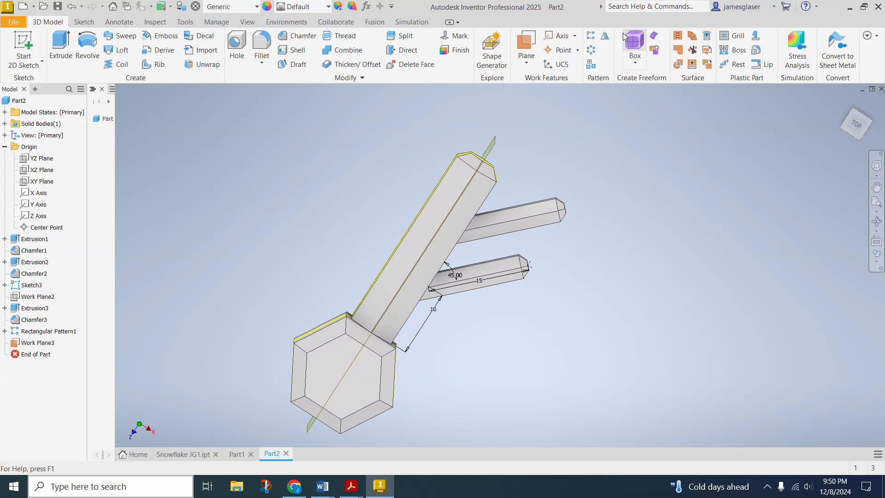
# Mirror the side branch extrusion, its chamfer and the rectangular pattern across the arm's midplane
pyautogui.click(606, 37)
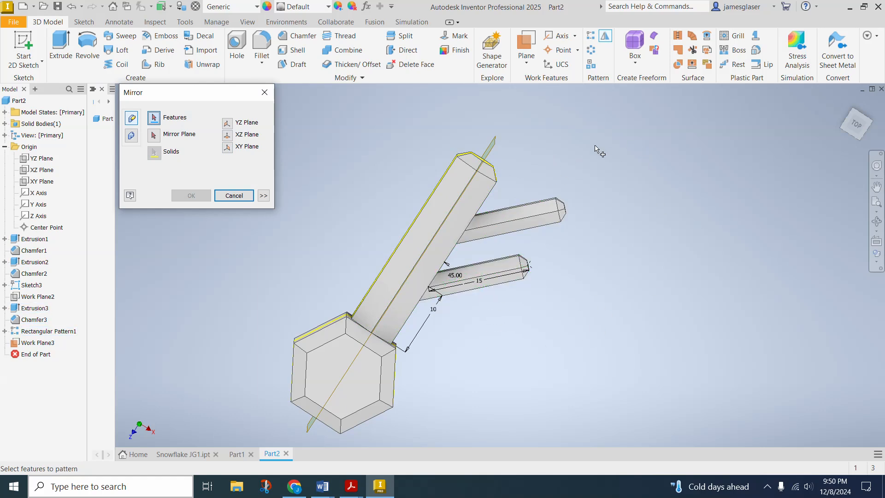
pyautogui.click(532, 211)
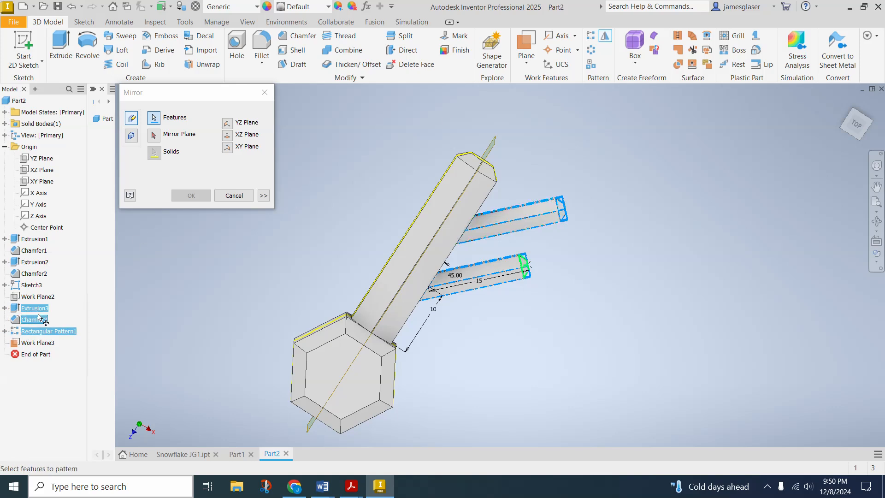
pyautogui.click(155, 136)
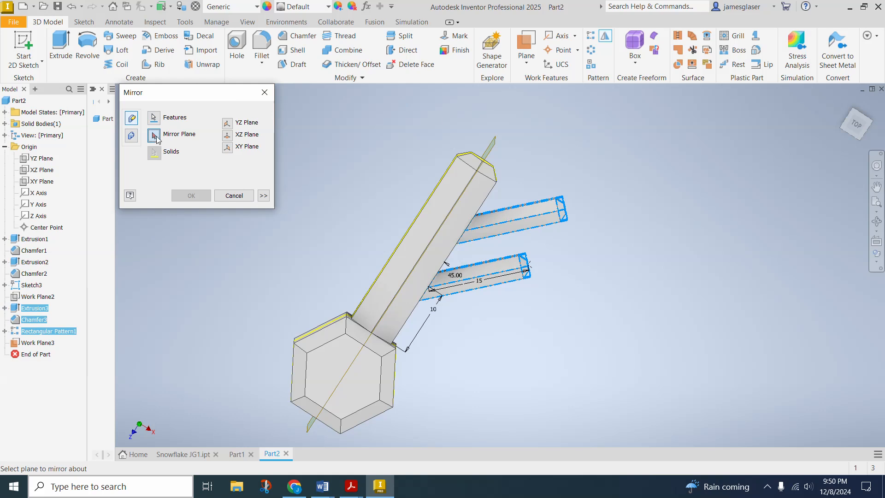
pyautogui.click(493, 146)
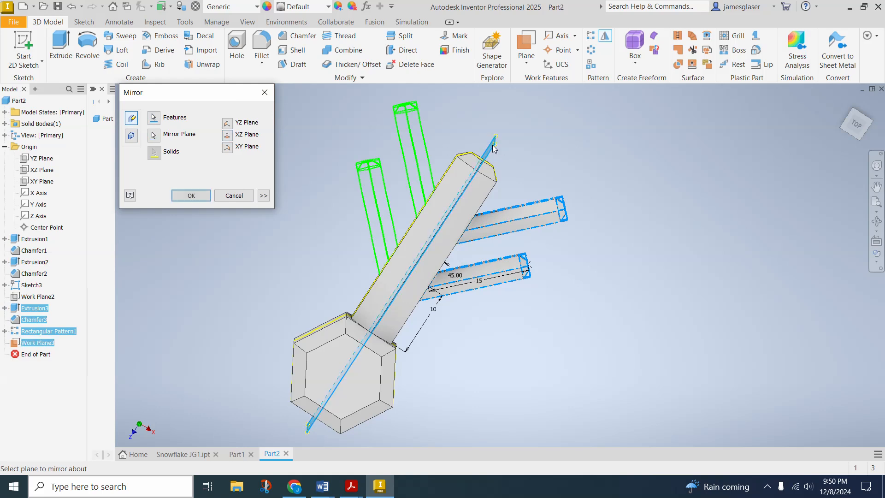
pyautogui.moveTo(638, 217)
pyautogui.keyDown('shift'); pyautogui.mouseDown(button='middle')
pyautogui.moveTo(618, 194)
pyautogui.moveTo(670, 192)
pyautogui.mouseUp(button='middle'); pyautogui.keyUp('shift')
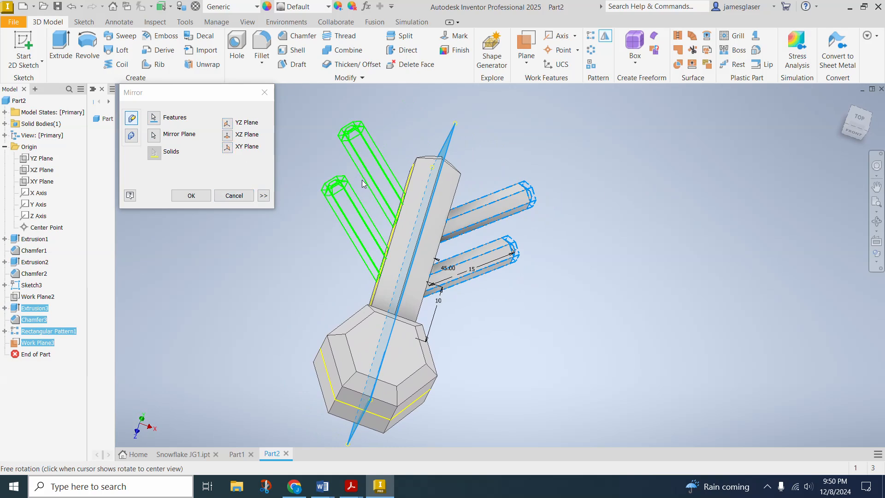
pyautogui.click(191, 196)
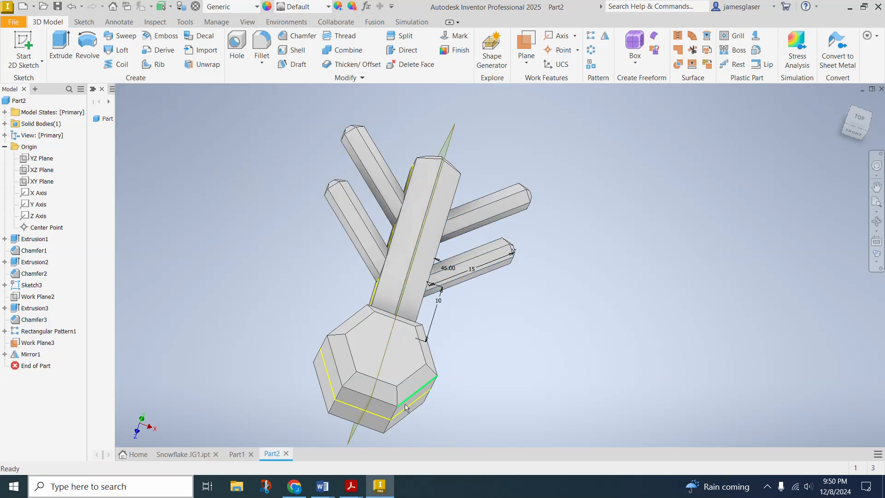
# Make the origin Y axis through the middle of the hexagonal centre visible
pyautogui.keyDown('shift'); pyautogui.moveTo(579, 385); pyautogui.dragTo(542, 389, button='middle'); pyautogui.keyUp('shift')
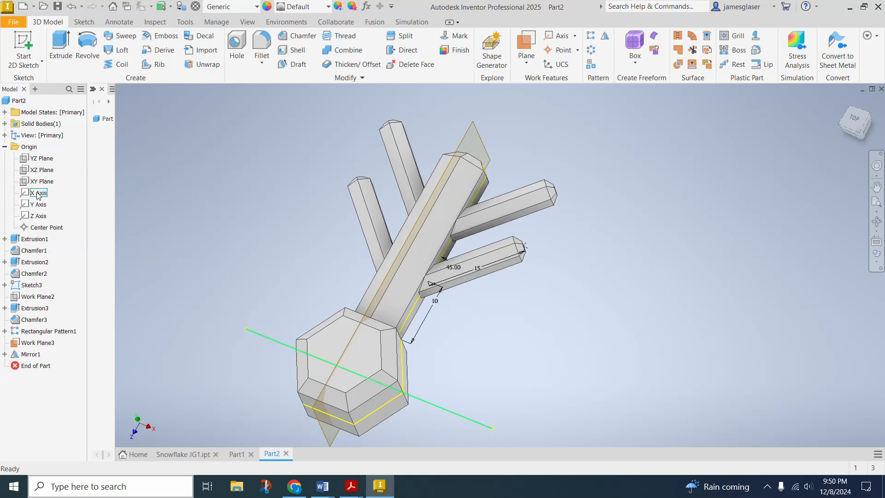
pyautogui.scroll(-5, 294, 286)
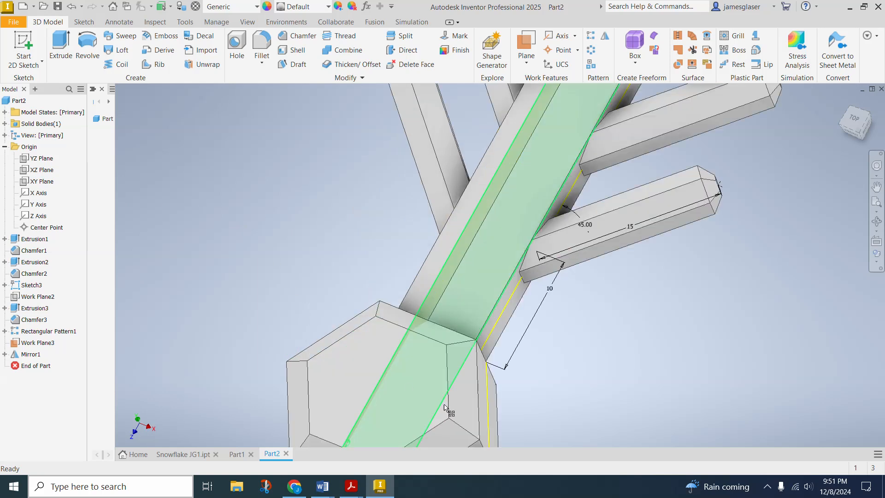
pyautogui.click(36, 205)
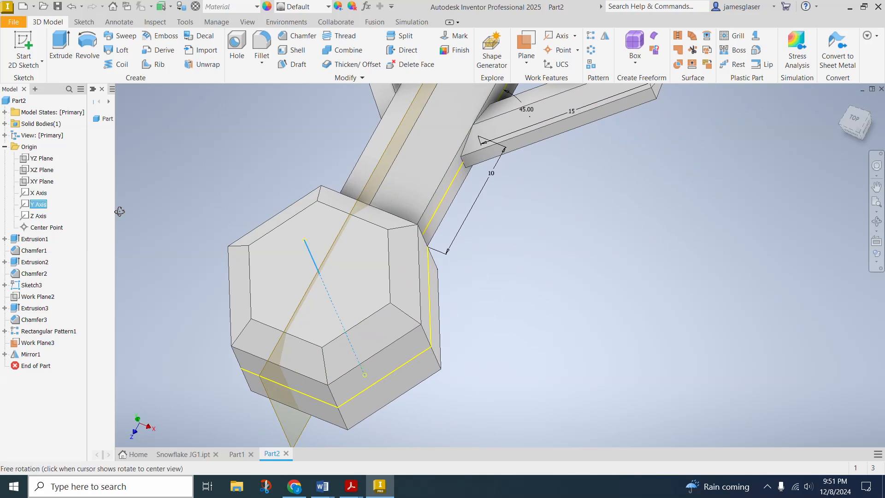
pyautogui.rightClick(37, 206)
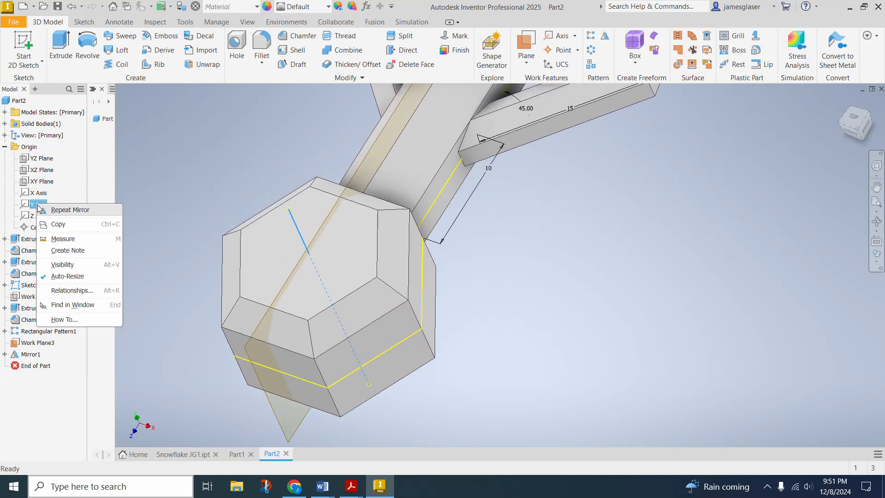
pyautogui.click(65, 265)
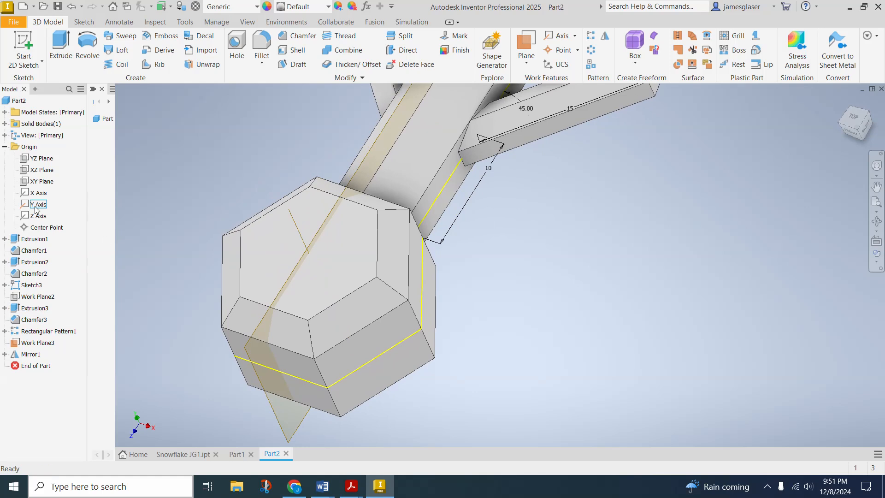
pyautogui.keyDown('shift'); pyautogui.moveTo(111, 209); pyautogui.dragTo(239, 265, button='middle'); pyautogui.keyUp('shift')
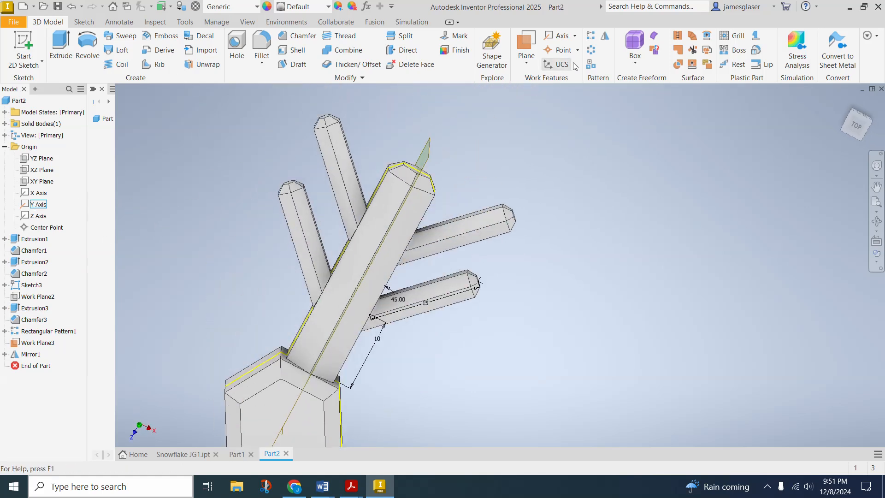
# Start a circular pattern containing the arm, its tip chamfer, and all the original, patterned and mirrored side branch features
pyautogui.click(589, 51)
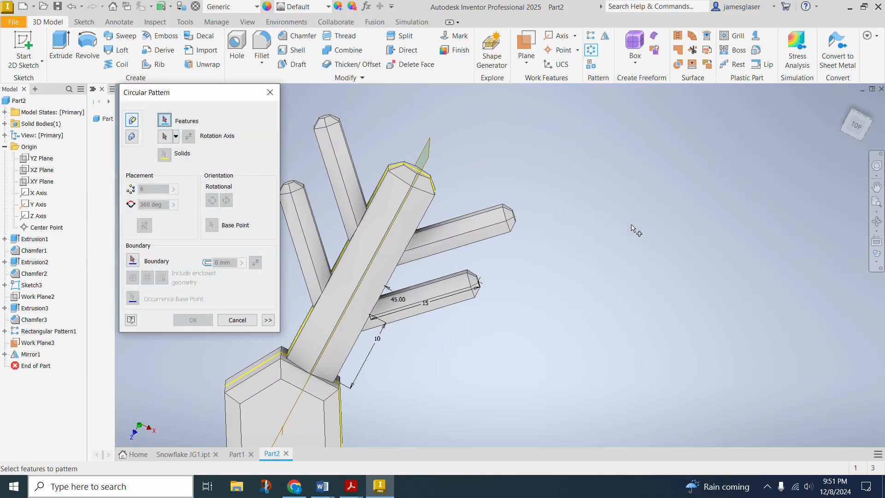
pyautogui.click(338, 166)
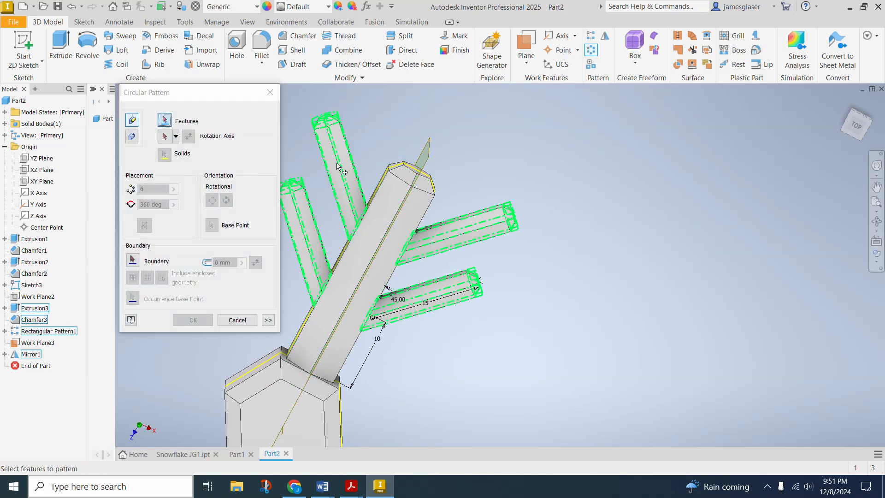
pyautogui.click(338, 166)
pyautogui.click(380, 205)
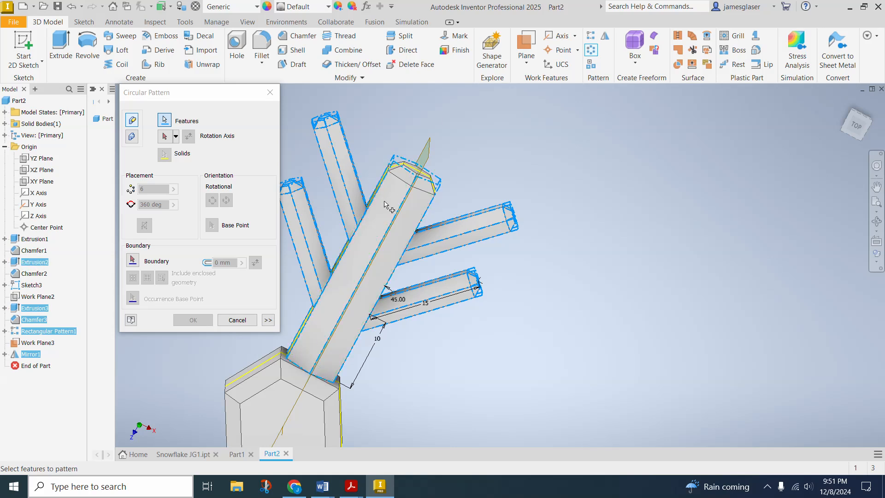
pyautogui.click(402, 176)
pyautogui.moveTo(567, 330); pyautogui.dragTo(642, 257, button='middle')
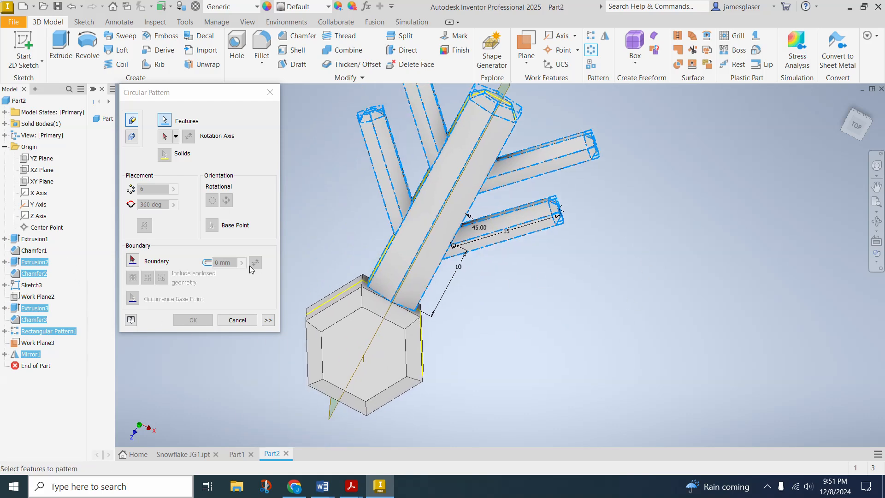
# Pattern the selected arm features around the Y axis with 6 occurrences over 360 degrees
pyautogui.click(165, 137)
pyautogui.keyDown('shift'); pyautogui.moveTo(466, 389); pyautogui.dragTo(343, 361, button='middle'); pyautogui.keyUp('shift')
pyautogui.click(339, 350)
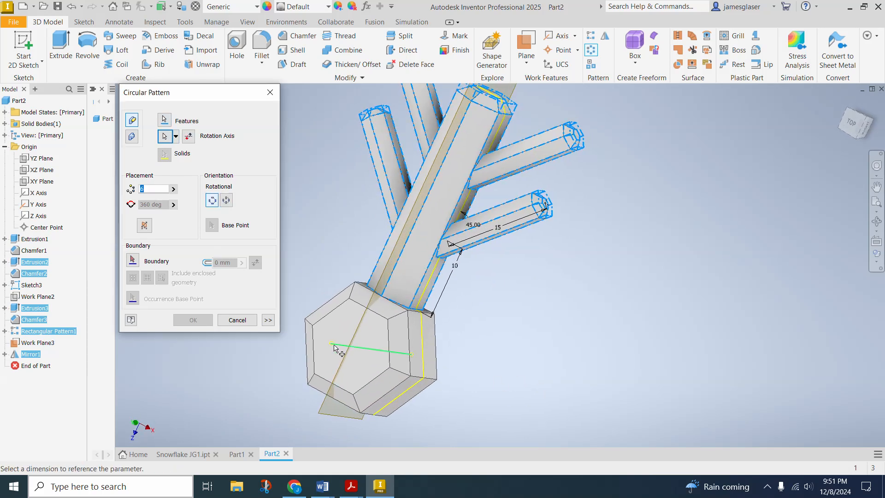
pyautogui.scroll(-4, 421, 302)
pyautogui.moveTo(587, 341); pyautogui.dragTo(643, 351, button='middle')
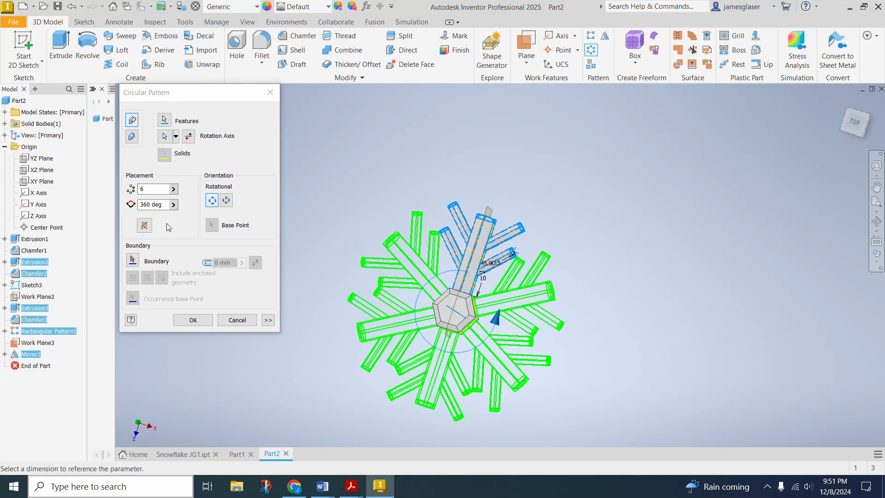
pyautogui.click(146, 190)
pyautogui.click(193, 320)
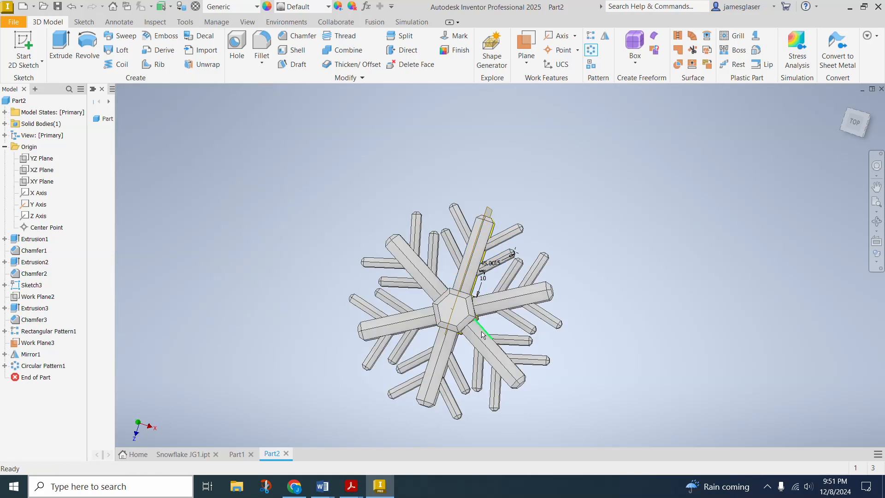
pyautogui.keyDown('shift'); pyautogui.moveTo(343, 391); pyautogui.dragTo(391, 393, button='middle'); pyautogui.keyUp('shift')
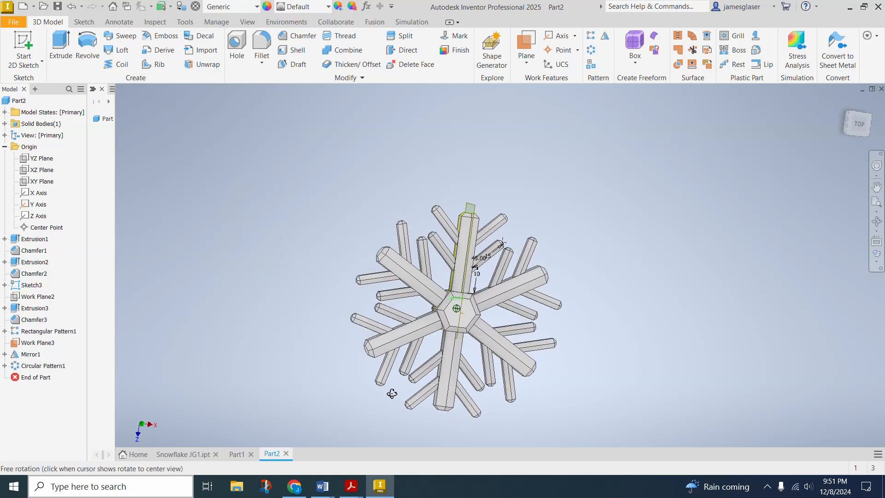
# Hide the work plane that runs through the middle of the upper arm
pyautogui.click(858, 124)
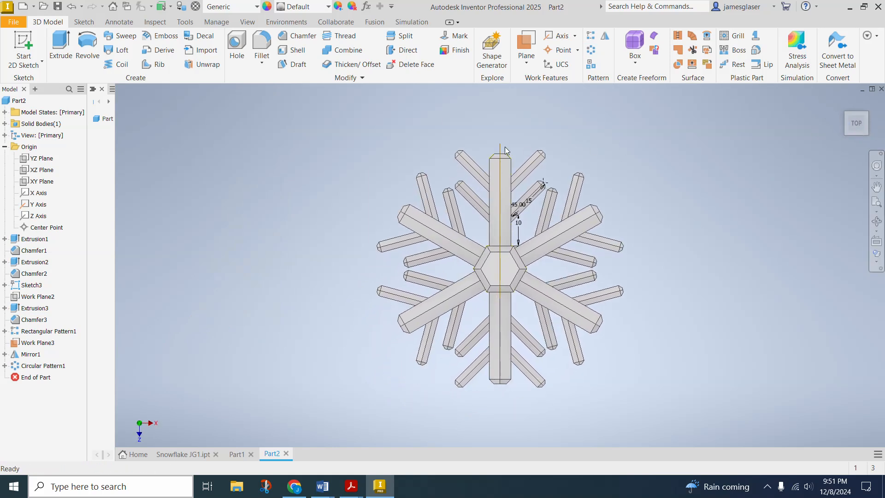
pyautogui.keyDown('shift'); pyautogui.moveTo(668, 161); pyautogui.dragTo(592, 126, button='middle'); pyautogui.keyUp('shift')
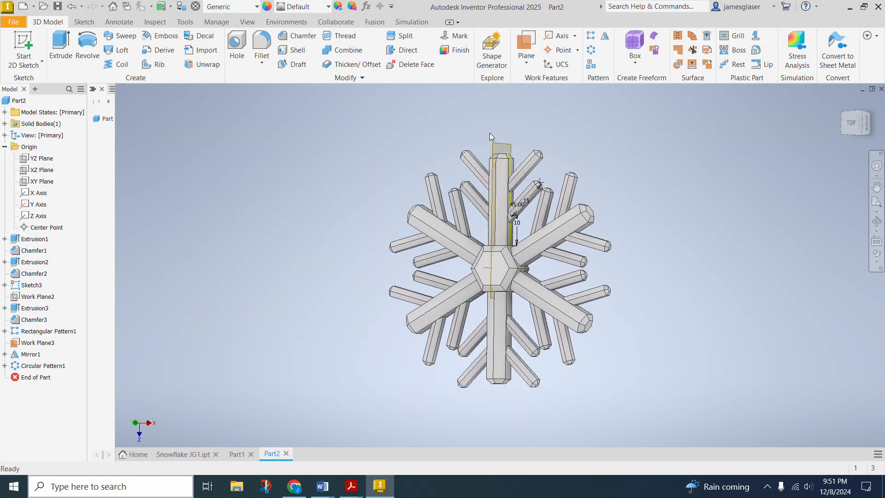
pyautogui.rightClick(496, 142)
pyautogui.click(549, 156)
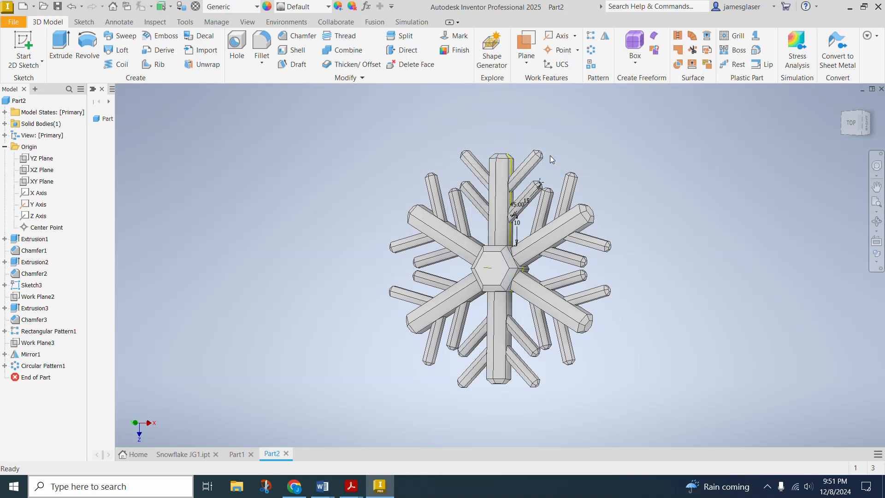
# Start a sketch on the top face of the hexagonal centre and add the bold text "2024"
pyautogui.click(24, 46)
pyautogui.click(486, 273)
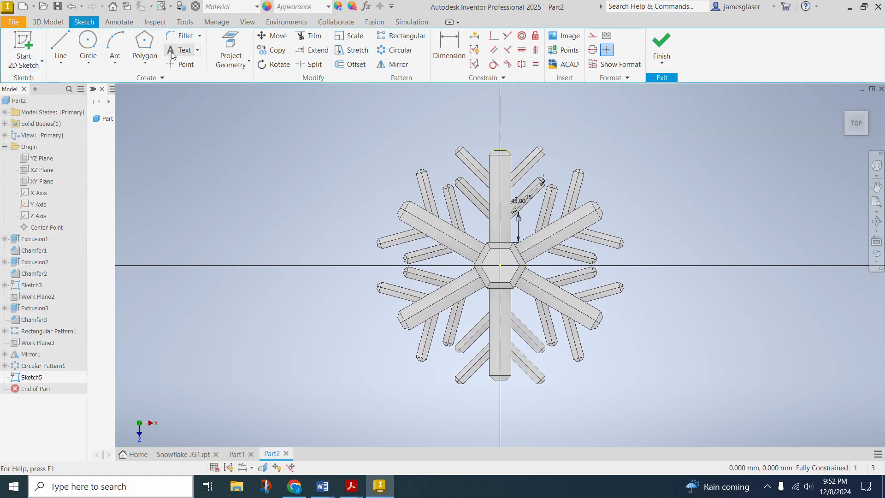
pyautogui.click(182, 51)
pyautogui.moveTo(474, 249); pyautogui.dragTo(525, 282)
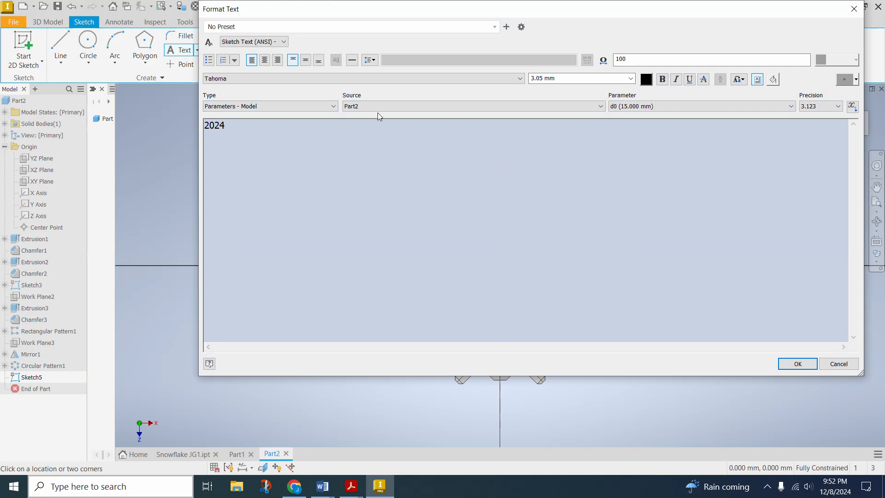
pyautogui.write('2024')
pyautogui.moveTo(242, 126); pyautogui.dragTo(203, 126)
pyautogui.click(662, 79)
pyautogui.click(798, 363)
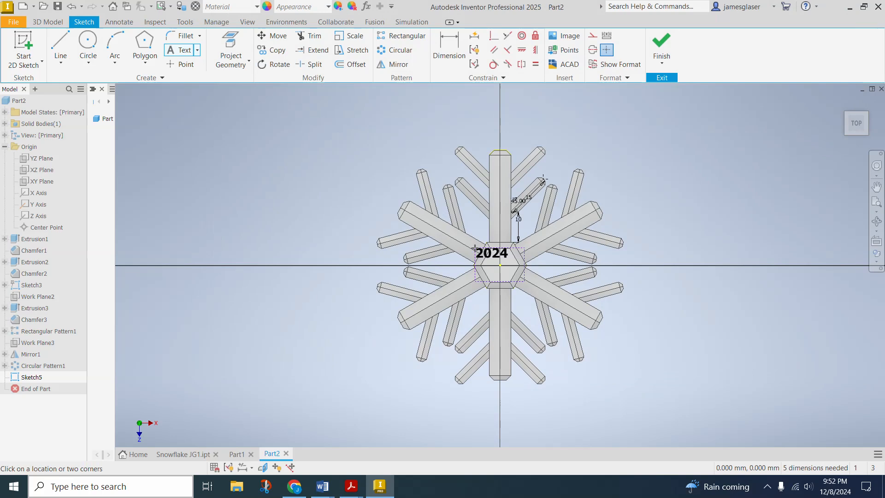
# Move the 2024 text to the middle of the hexagonal face and finish the sketch
pyautogui.press('Escape')
pyautogui.moveTo(490, 255)
pyautogui.mouseDown()
pyautogui.moveTo(533, 279)
pyautogui.moveTo(548, 269)
pyautogui.mouseUp()
pyautogui.scroll(5, 500, 265)
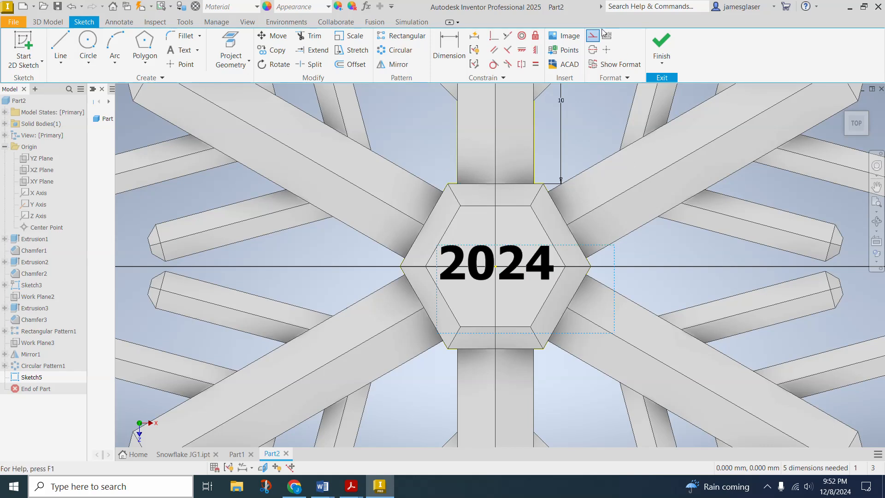
pyautogui.click(661, 47)
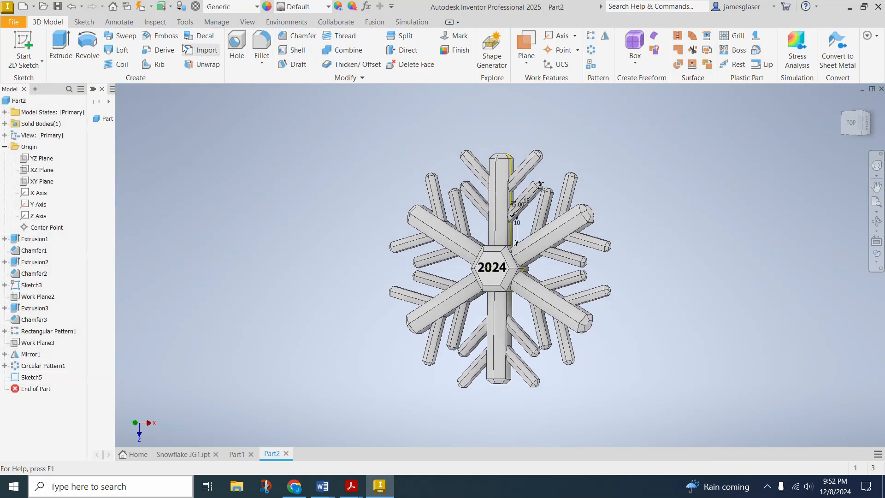
# Engrave the 2024 text 1 mm deep into the hexagonal face with Emboss, using the engrave-from-face option
pyautogui.click(163, 38)
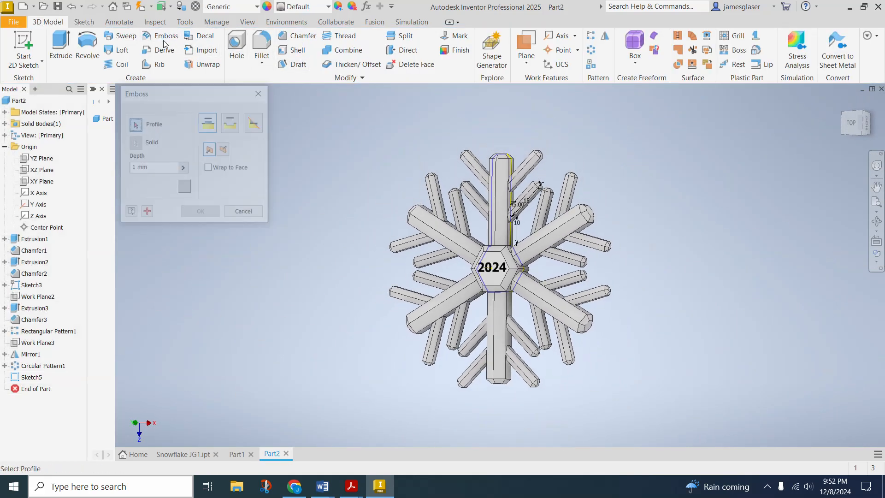
pyautogui.scroll(5, 496, 275)
pyautogui.click(496, 272)
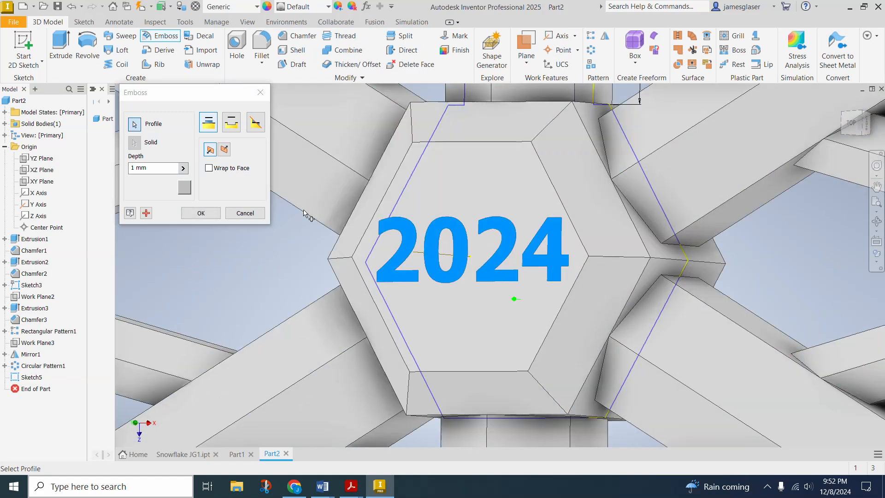
pyautogui.click(237, 125)
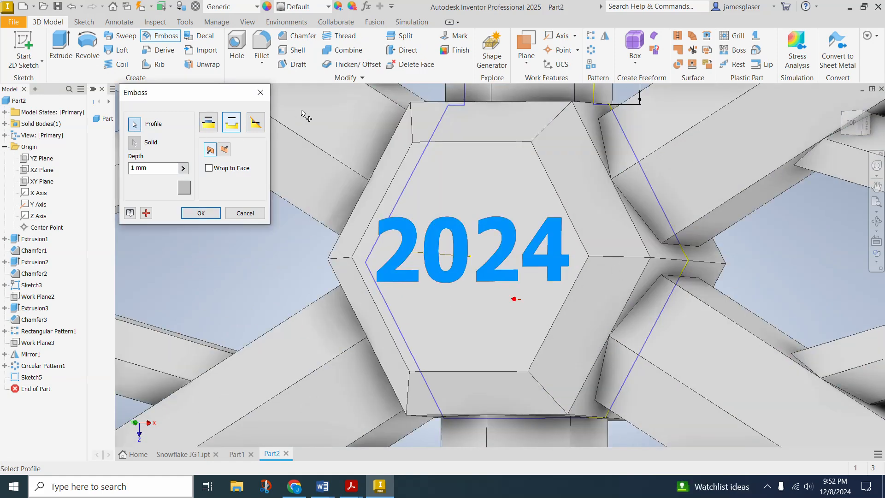
pyautogui.keyDown('shift'); pyautogui.moveTo(564, 313); pyautogui.dragTo(525, 308, button='middle'); pyautogui.keyUp('shift')
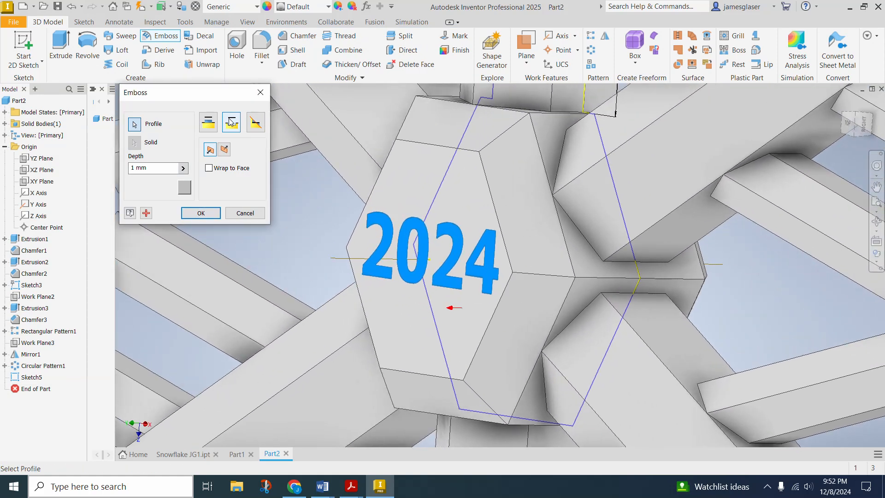
pyautogui.click(213, 214)
pyautogui.keyDown('shift'); pyautogui.moveTo(451, 229); pyautogui.dragTo(540, 257, button='middle'); pyautogui.keyUp('shift')
pyautogui.scroll(3, 509, 246)
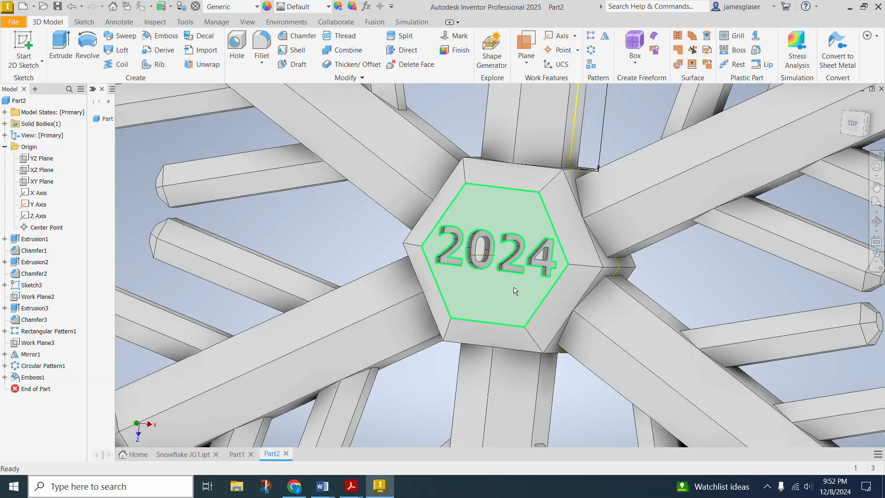
pyautogui.scroll(2, 509, 266)
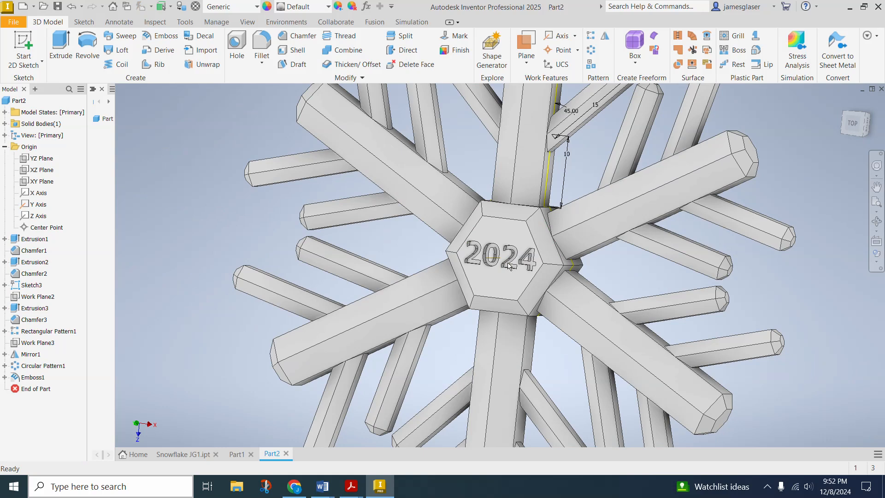
pyautogui.scroll(4, 509, 266)
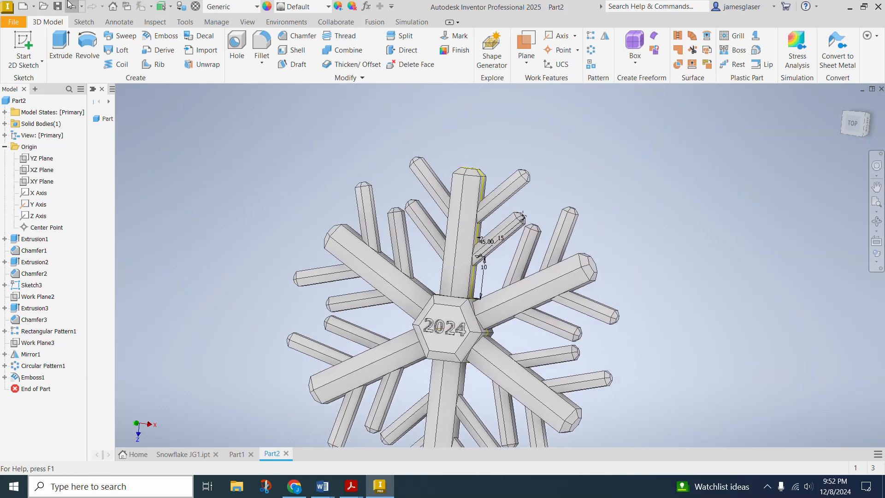
# Start a new sketch on the side face of the upper arm, between its tip and the outer side branch
pyautogui.click(25, 41)
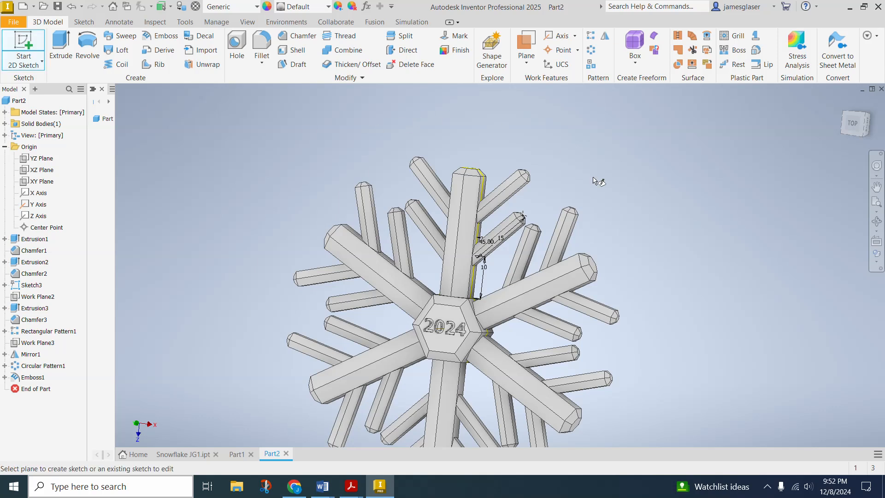
pyautogui.keyDown('shift'); pyautogui.moveTo(652, 202); pyautogui.dragTo(530, 186, button='middle'); pyautogui.keyUp('shift')
pyautogui.scroll(-5, 495, 180)
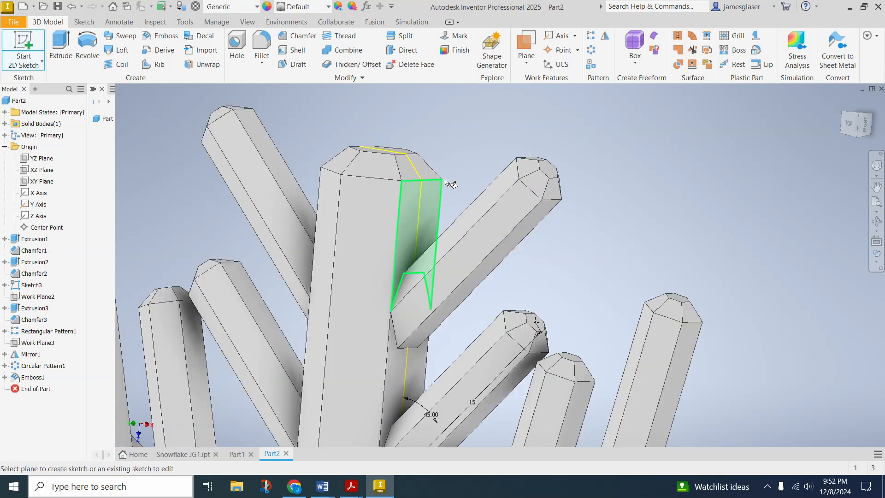
pyautogui.click(406, 204)
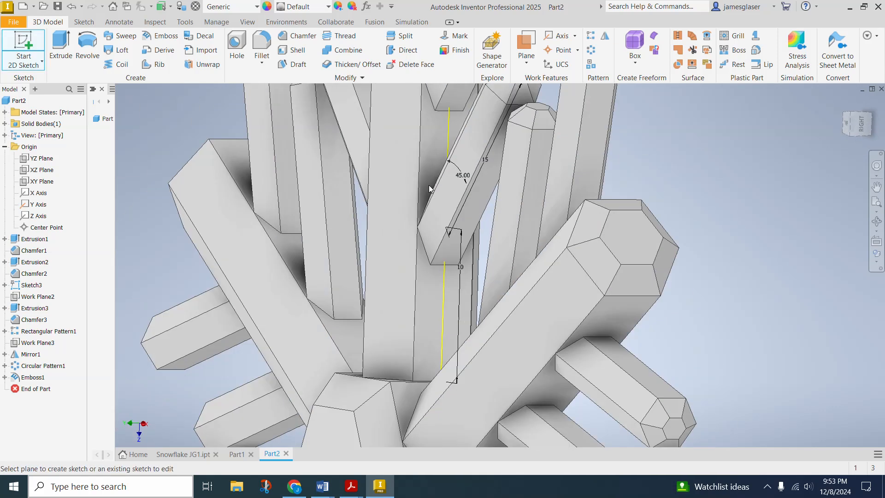
pyautogui.moveTo(381, 173)
pyautogui.keyDown('shift'); pyautogui.mouseDown(button='middle')
pyautogui.moveTo(413, 256)
pyautogui.moveTo(373, 245)
pyautogui.moveTo(304, 134)
pyautogui.mouseUp(button='middle'); pyautogui.keyUp('shift')
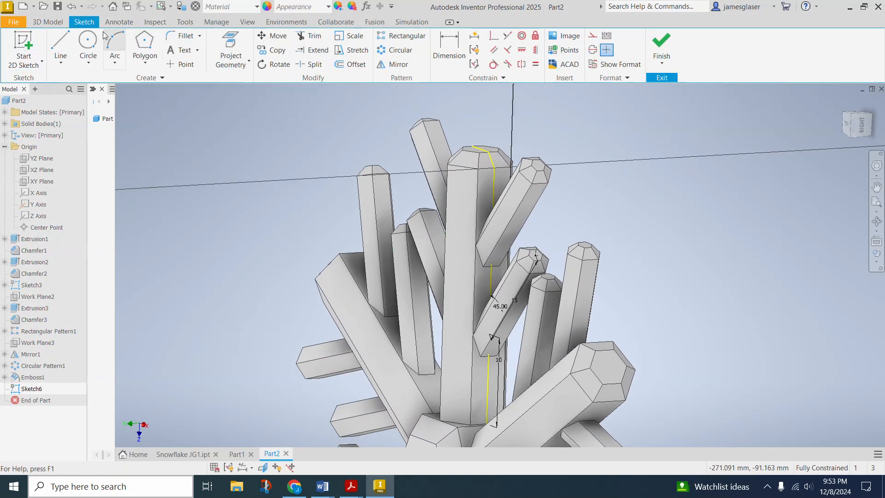
# Draw a 2 mm diameter circle centred on the side face's middle line near the arm tip and finish the sketch
pyautogui.click(88, 43)
pyautogui.scroll(6, 487, 195)
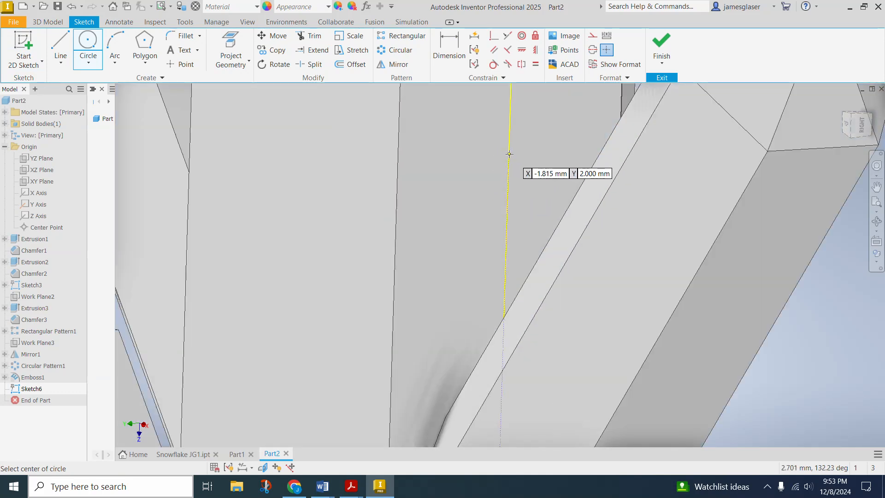
pyautogui.click(509, 154)
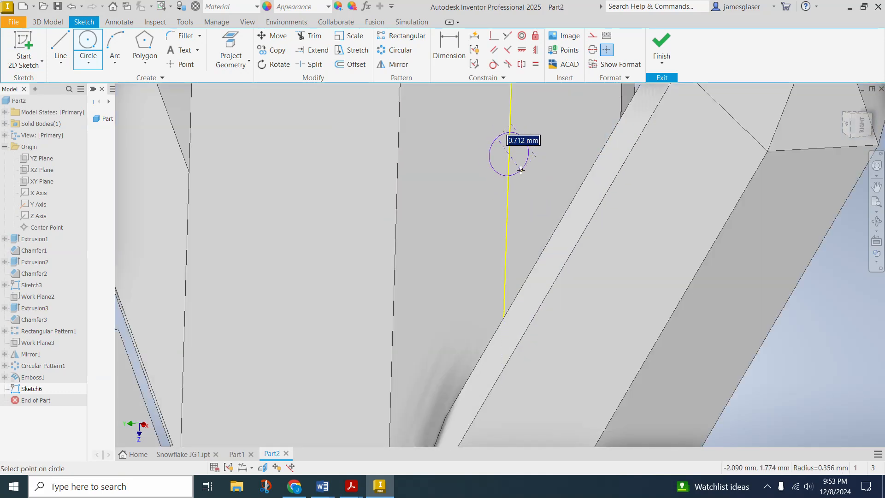
pyautogui.write('2')
pyautogui.press('Return')
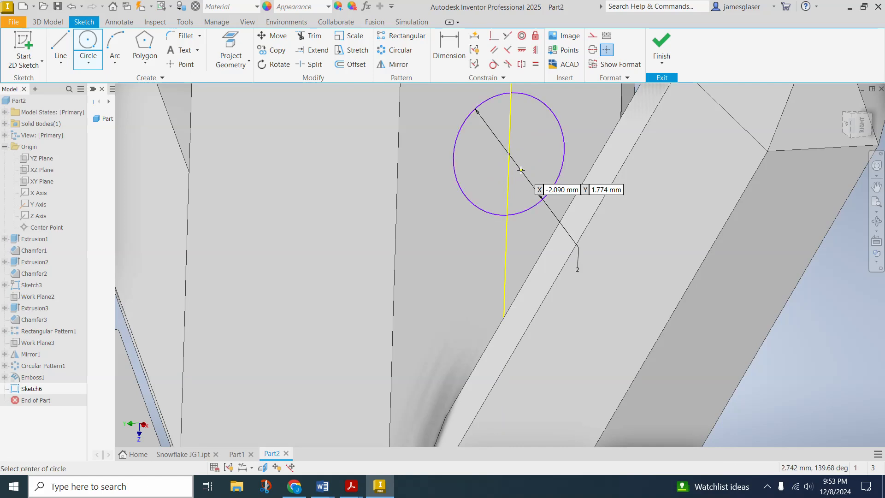
pyautogui.scroll(-5, 520, 170)
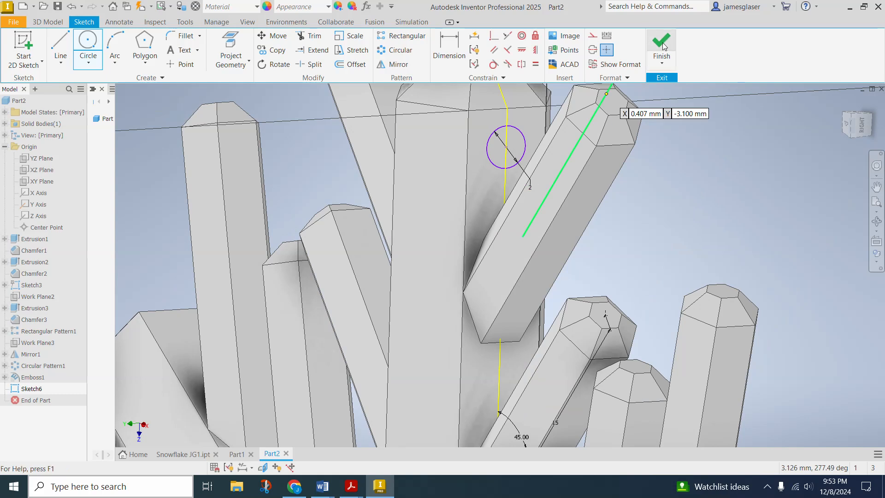
pyautogui.click(662, 43)
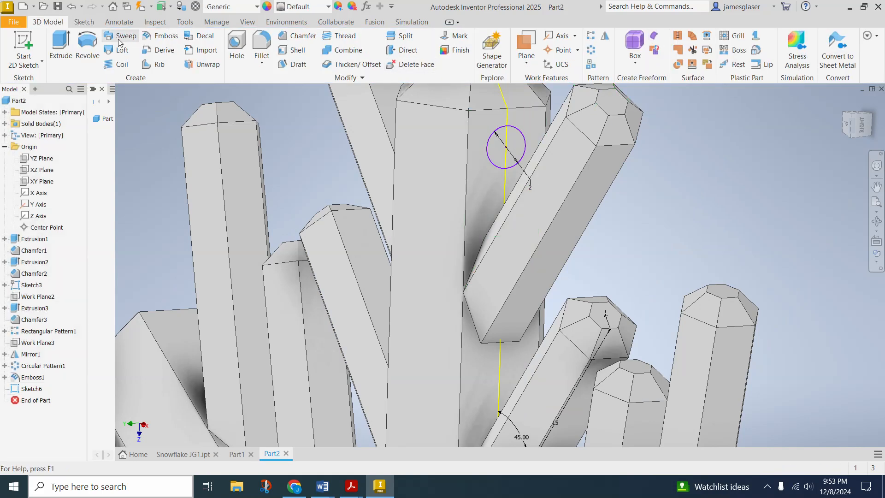
# Extrude the circle as a cut through the arm, ending at the opposite side face, to make the hanging hole
pyautogui.click(64, 49)
pyautogui.click(492, 155)
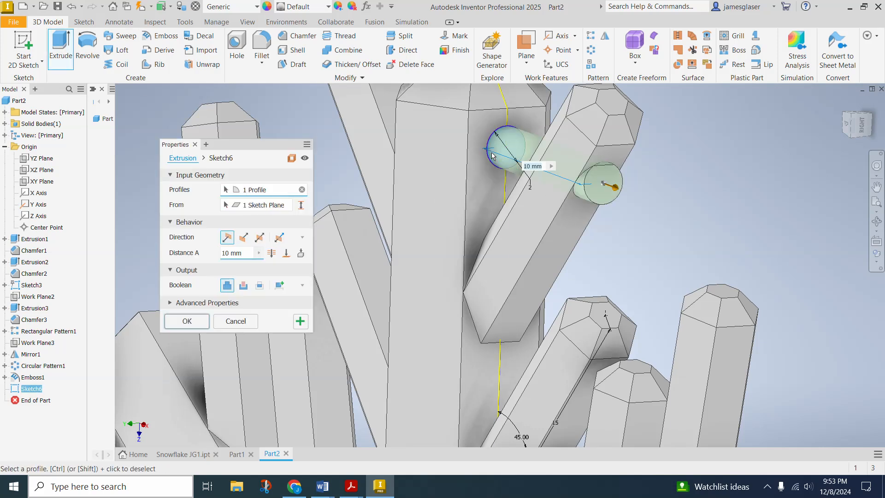
pyautogui.click(243, 285)
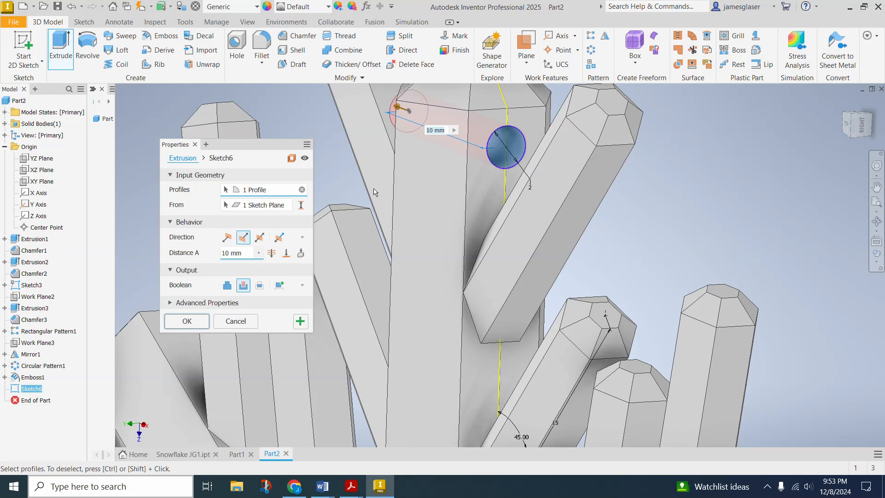
pyautogui.click(286, 253)
pyautogui.scroll(3, 332, 222)
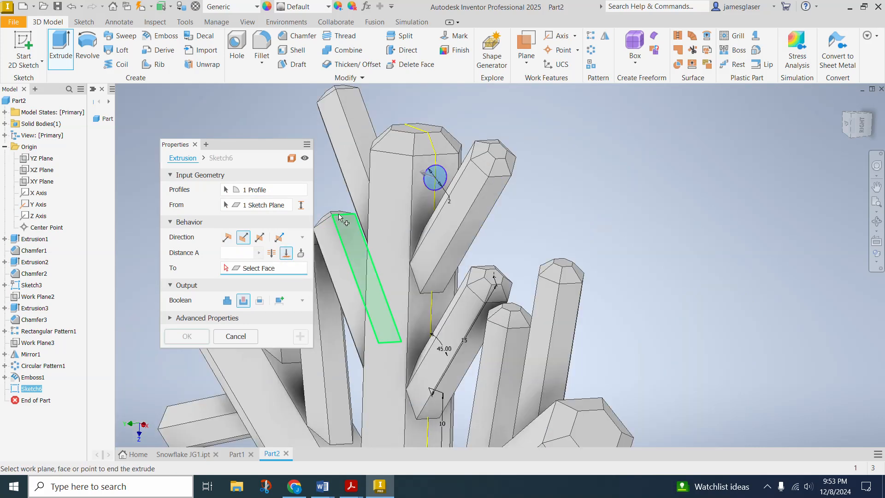
pyautogui.keyDown('shift'); pyautogui.moveTo(369, 171); pyautogui.dragTo(677, 242, button='middle'); pyautogui.keyUp('shift')
pyautogui.click(480, 217)
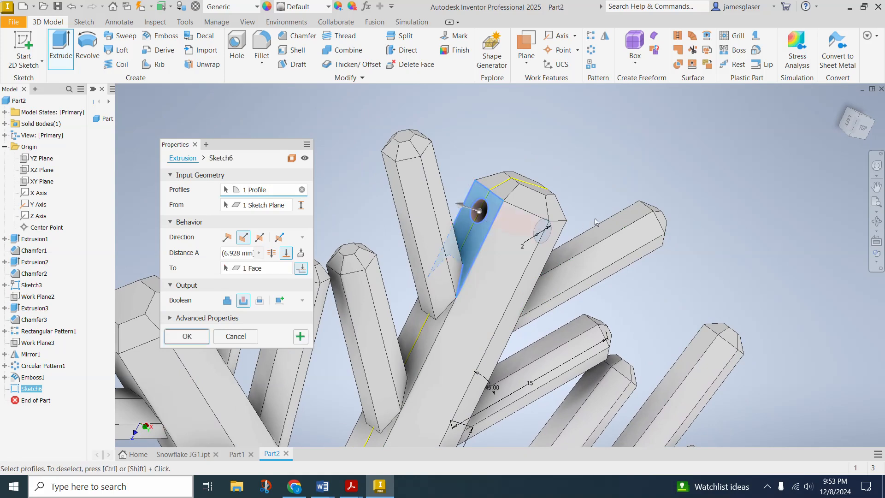
pyautogui.click(186, 336)
pyautogui.moveTo(698, 260)
pyautogui.keyDown('shift'); pyautogui.mouseDown(button='middle')
pyautogui.moveTo(737, 232)
pyautogui.moveTo(618, 178)
pyautogui.moveTo(638, 183)
pyautogui.moveTo(599, 201)
pyautogui.mouseUp(button='middle'); pyautogui.keyUp('shift')
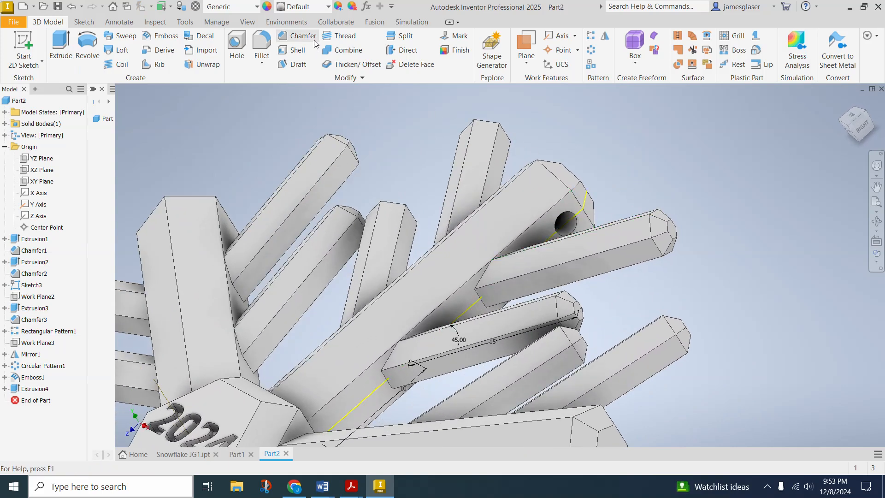
# Fillet both edges of the hanging hole with a 0.5 mm radius
pyautogui.click(262, 63)
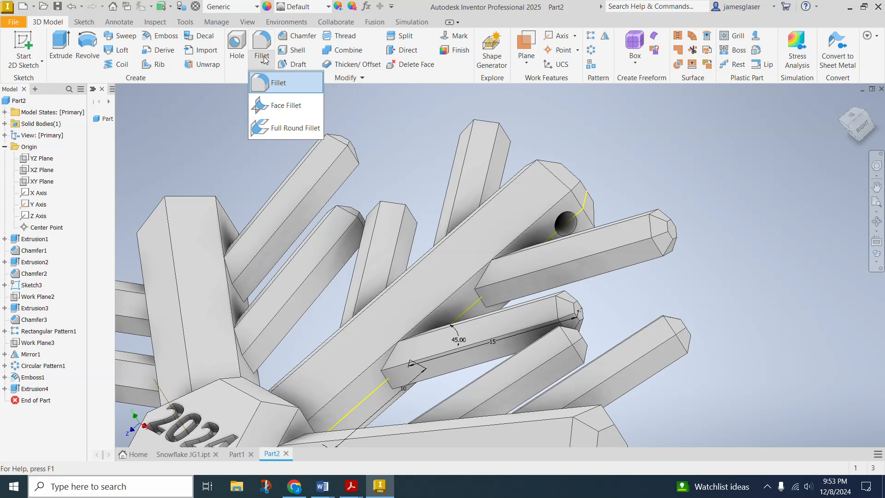
pyautogui.click(267, 85)
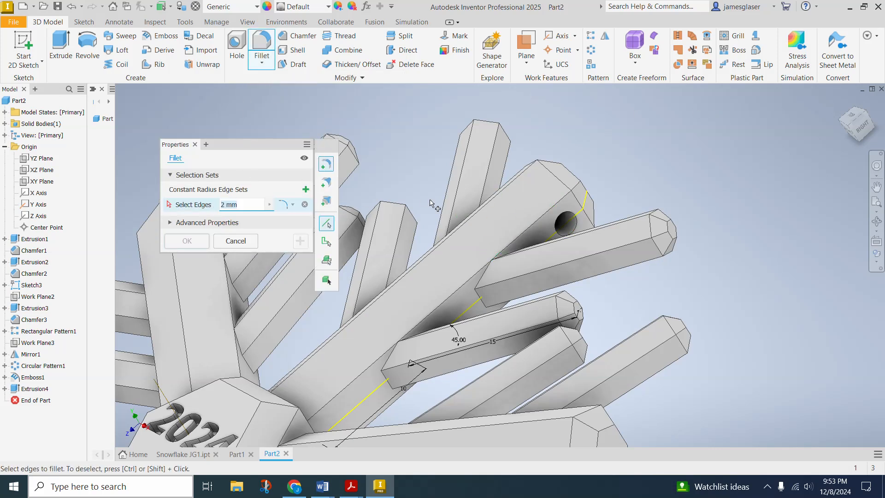
pyautogui.keyDown('shift'); pyautogui.moveTo(550, 164); pyautogui.dragTo(484, 175, button='middle'); pyautogui.keyUp('shift')
pyautogui.click(479, 169)
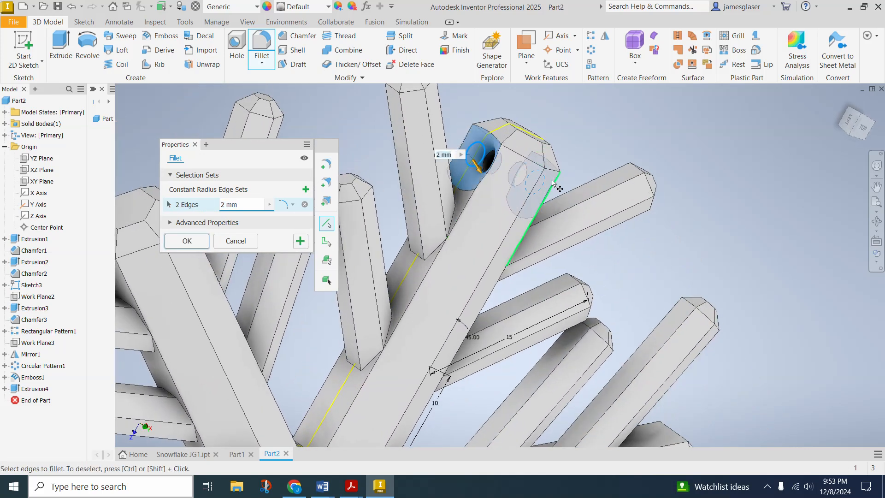
pyautogui.click(226, 206)
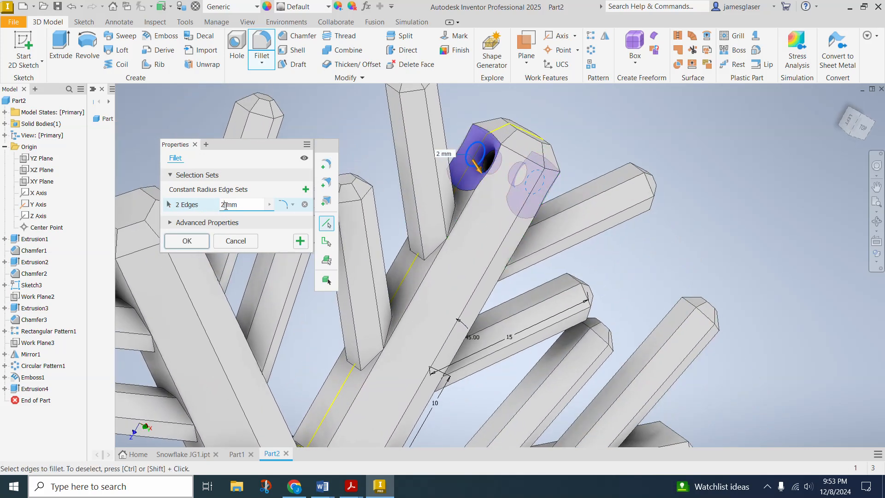
pyautogui.press('BackSpace')
pyautogui.write('.5')
pyautogui.click(187, 241)
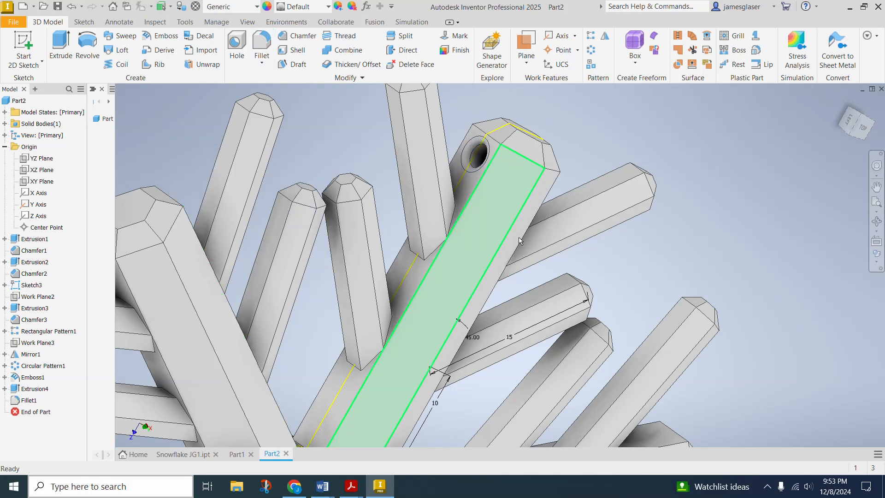
pyautogui.keyDown('shift'); pyautogui.moveTo(682, 235); pyautogui.dragTo(599, 194, button='middle'); pyautogui.keyUp('shift')
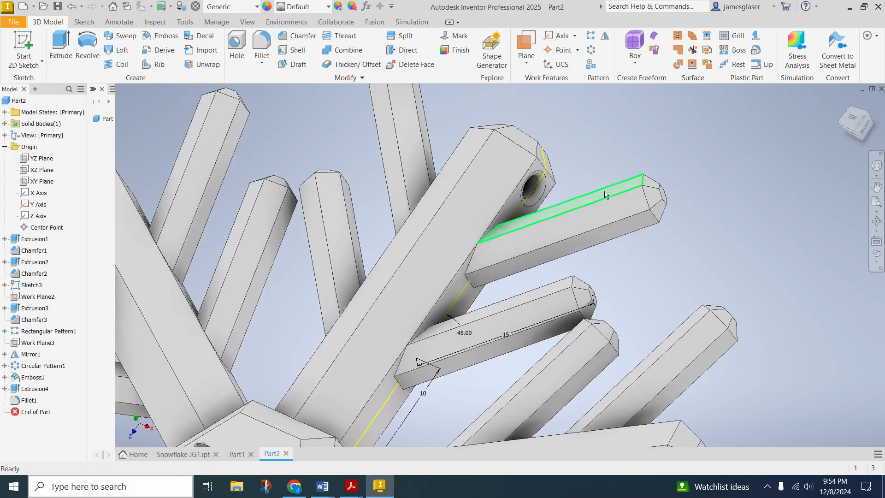
pyautogui.scroll(-8, 429, 240)
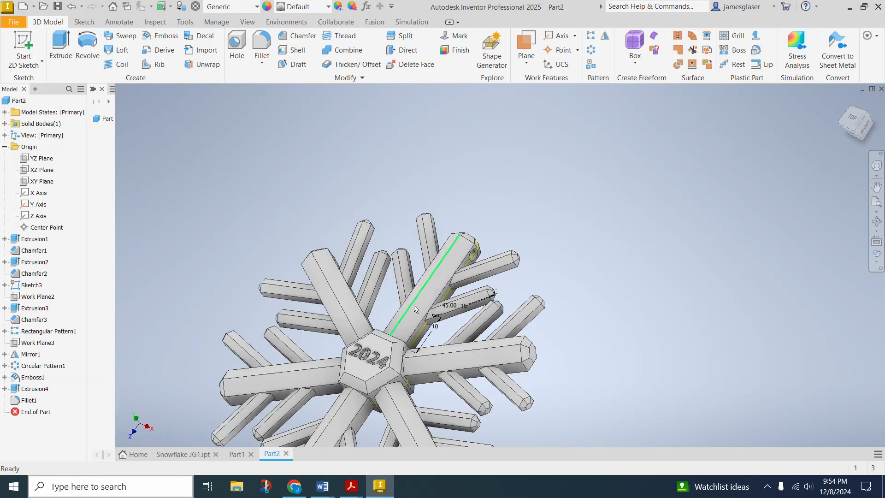